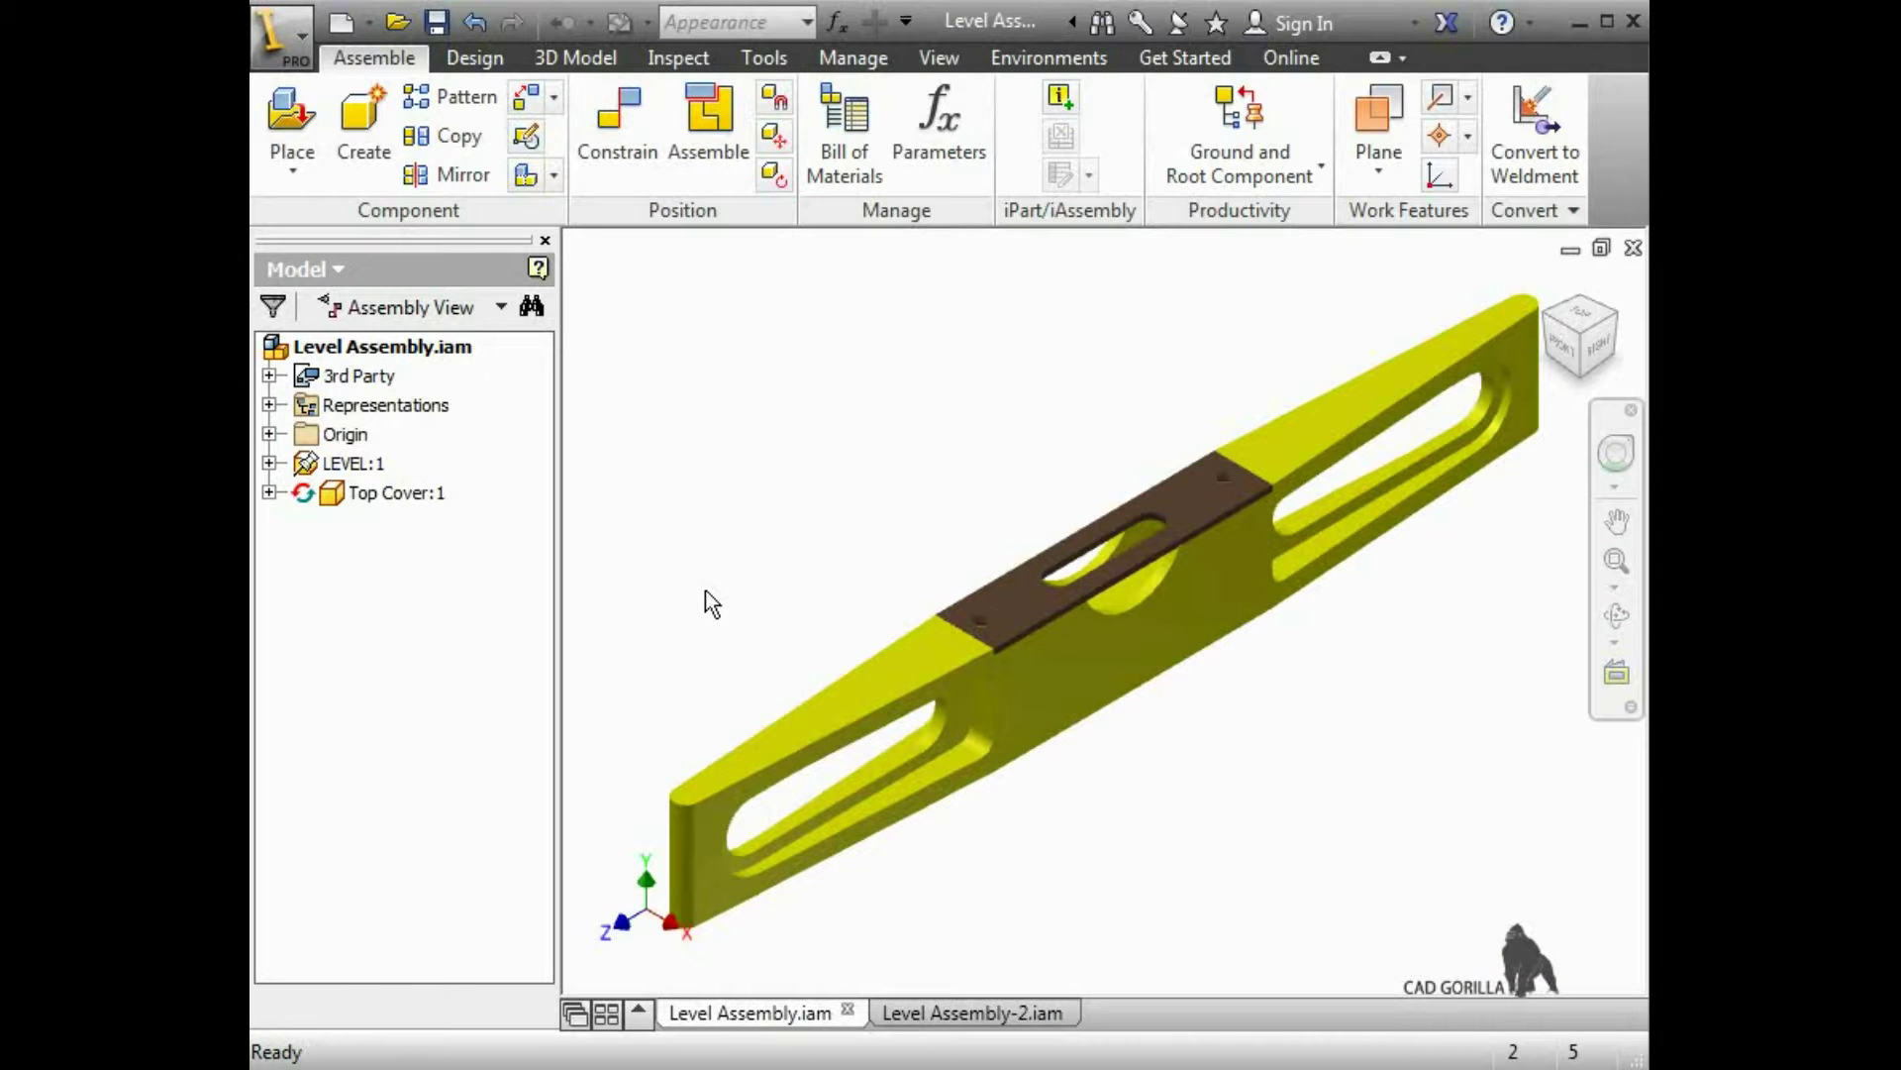
Switch to the Level Assembly-2.iam document, which shows only the blue LEVEL-2 body
{"action": "left_click", "coordinate": [1008, 1006]}
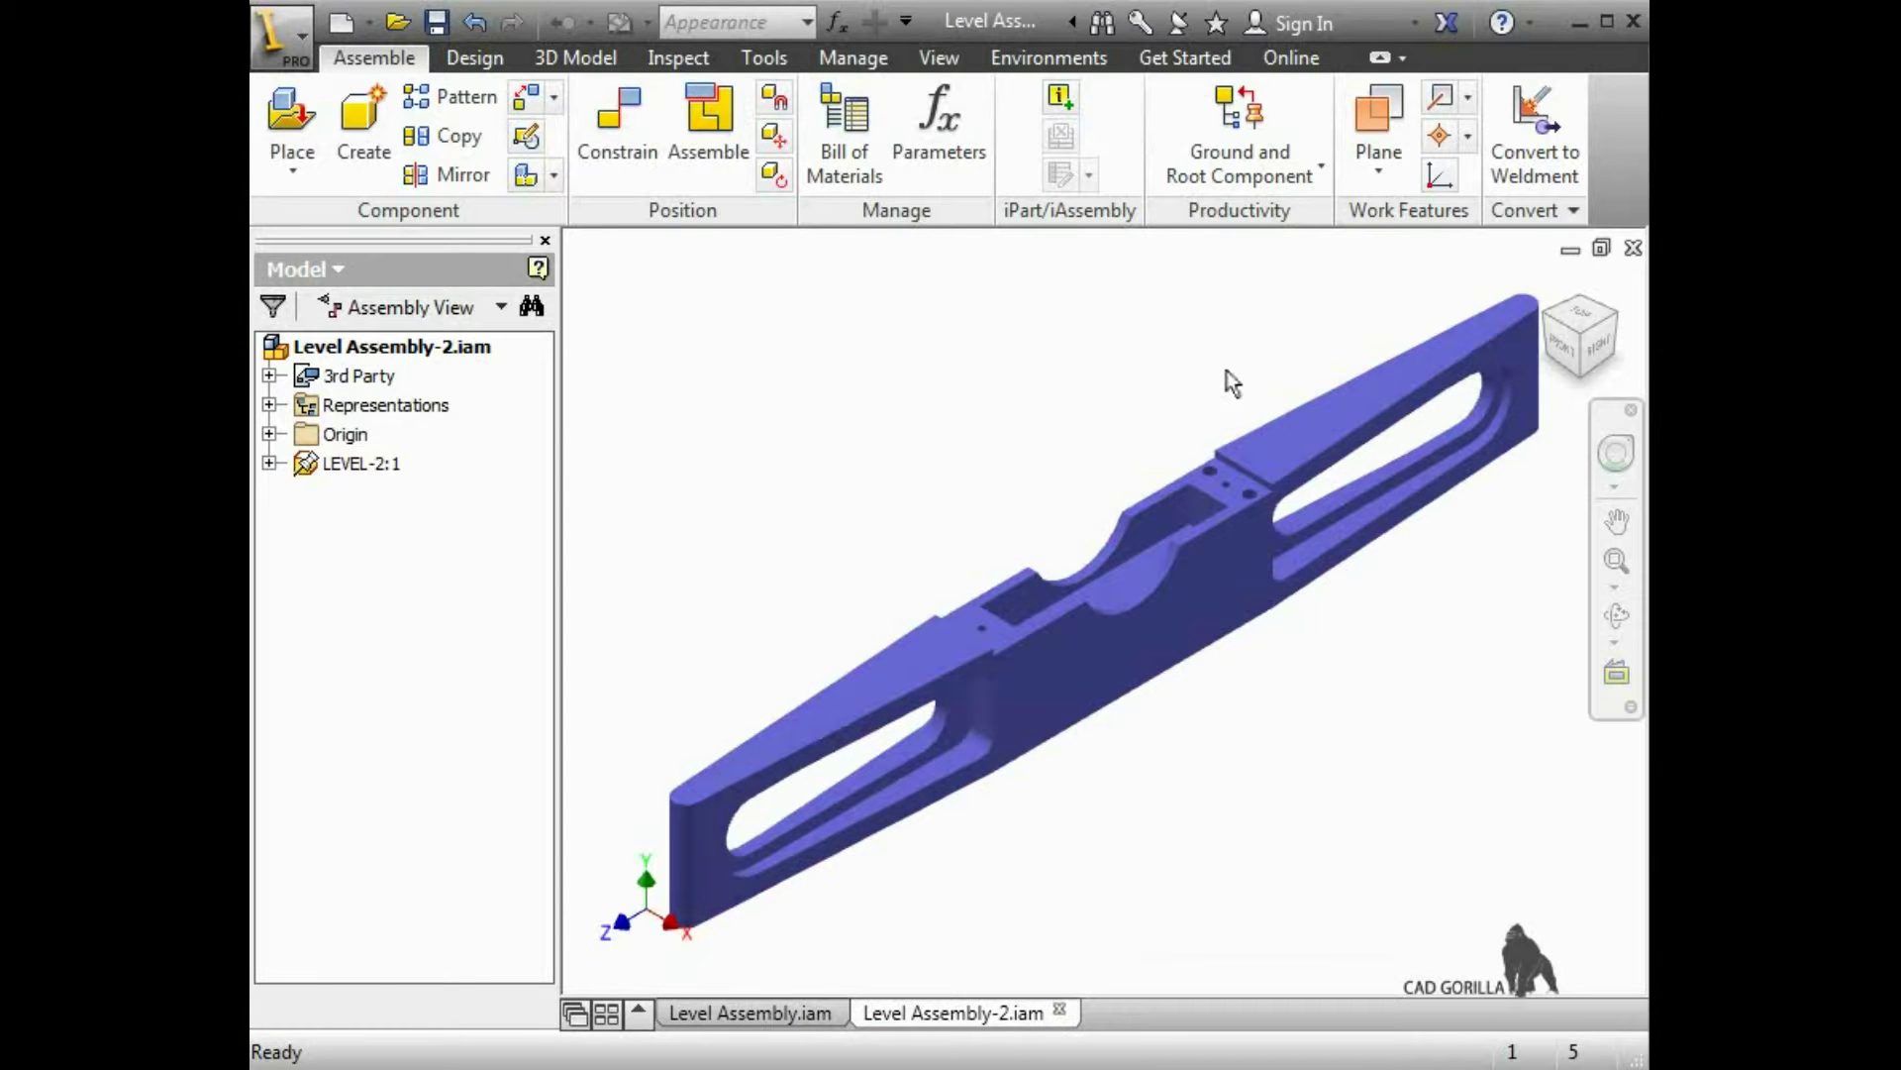
Tile both assemblies, copy Top Cover:1 into Level Assembly-2, and close Level Assembly.iam
{"action": "left_click", "coordinate": [945, 58]}
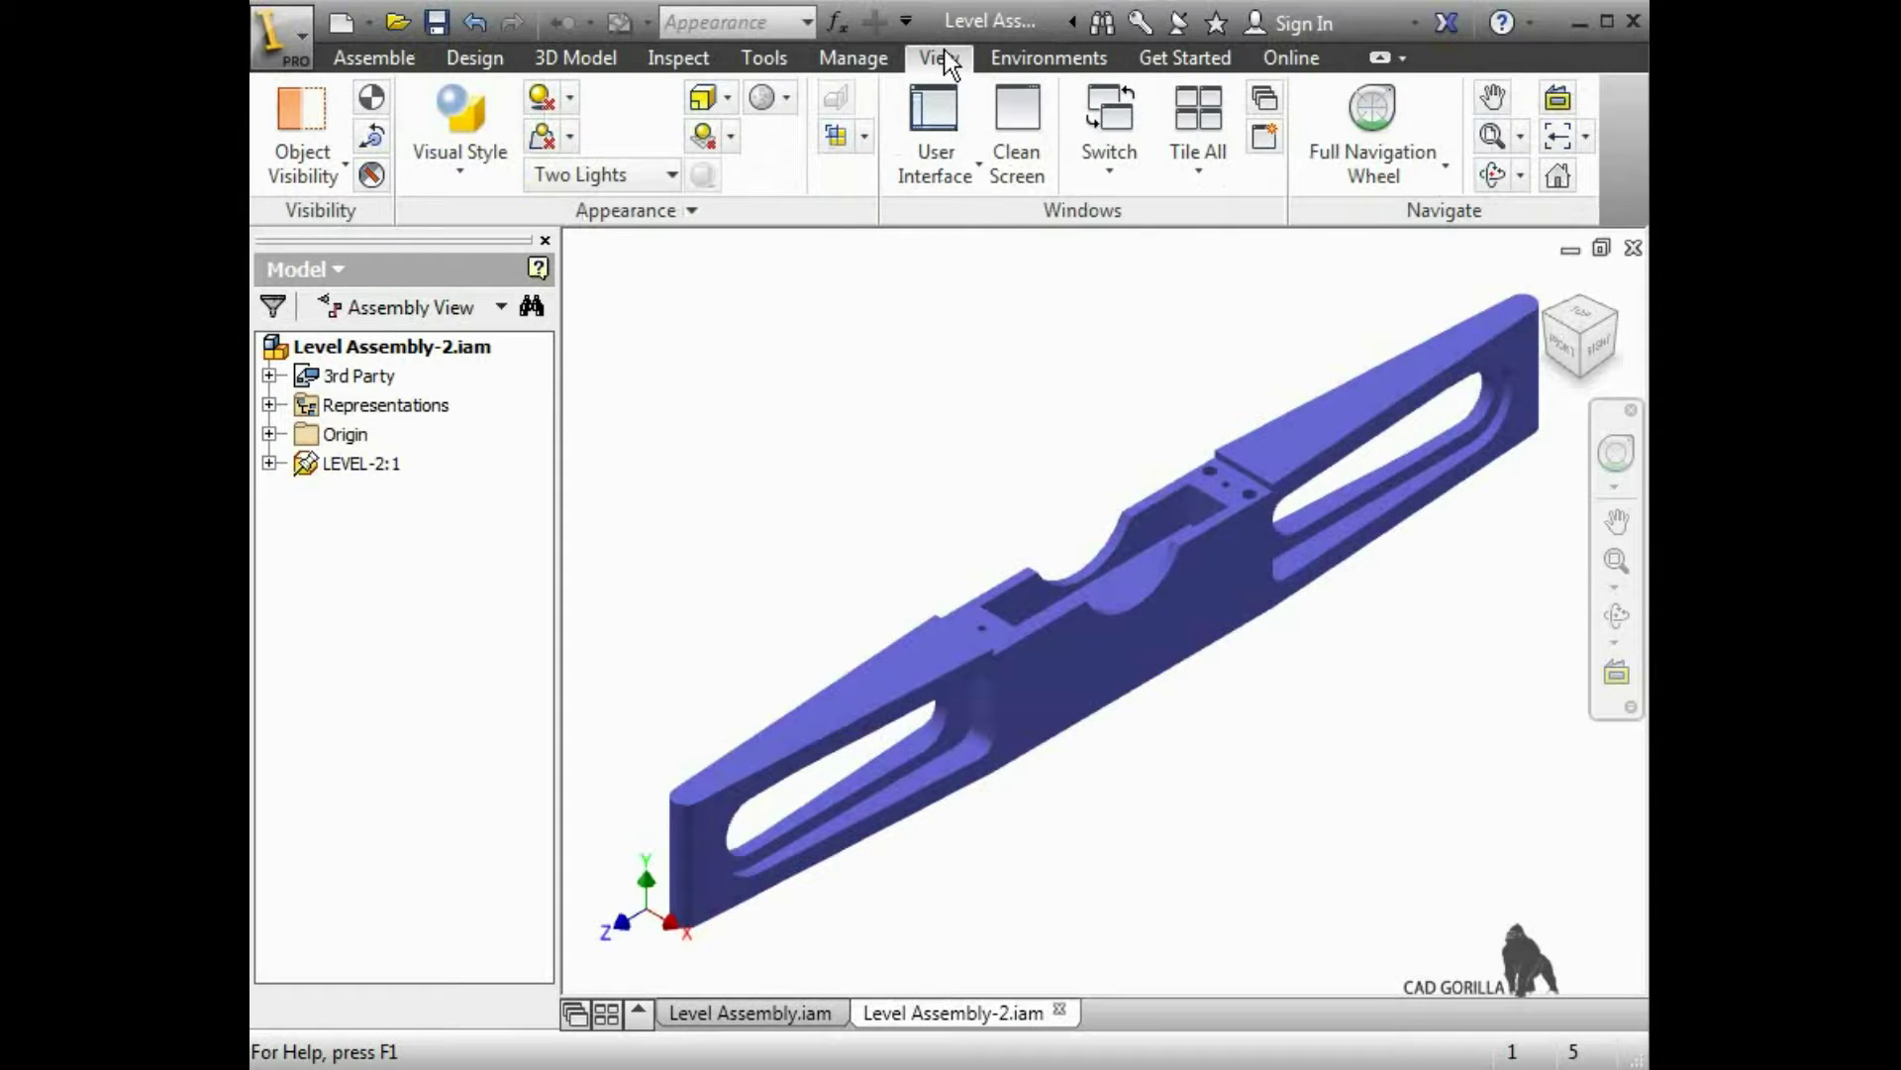
{"action": "left_click", "coordinate": [1195, 123]}
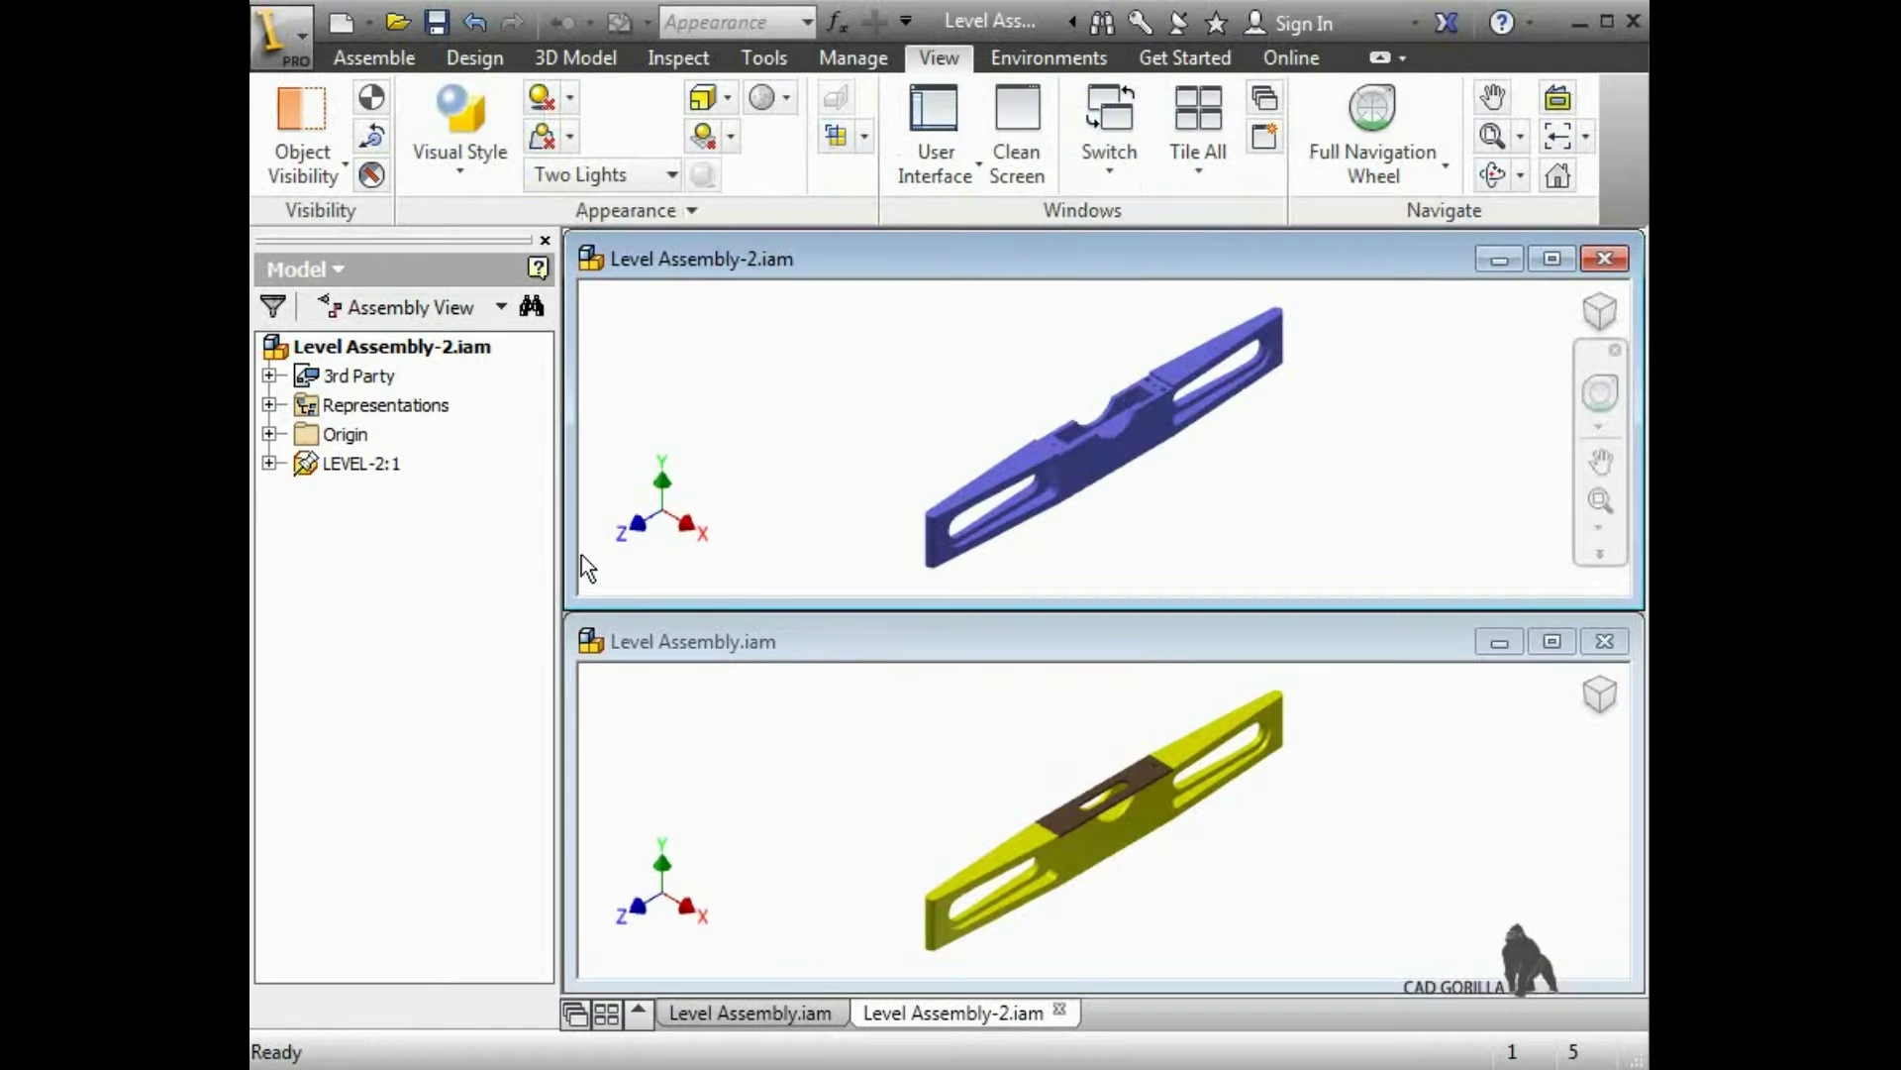
{"action": "left_click", "coordinate": [687, 747]}
{"action": "left_click_drag", "start_coordinate": [329, 495], "coordinate": [1003, 383]}
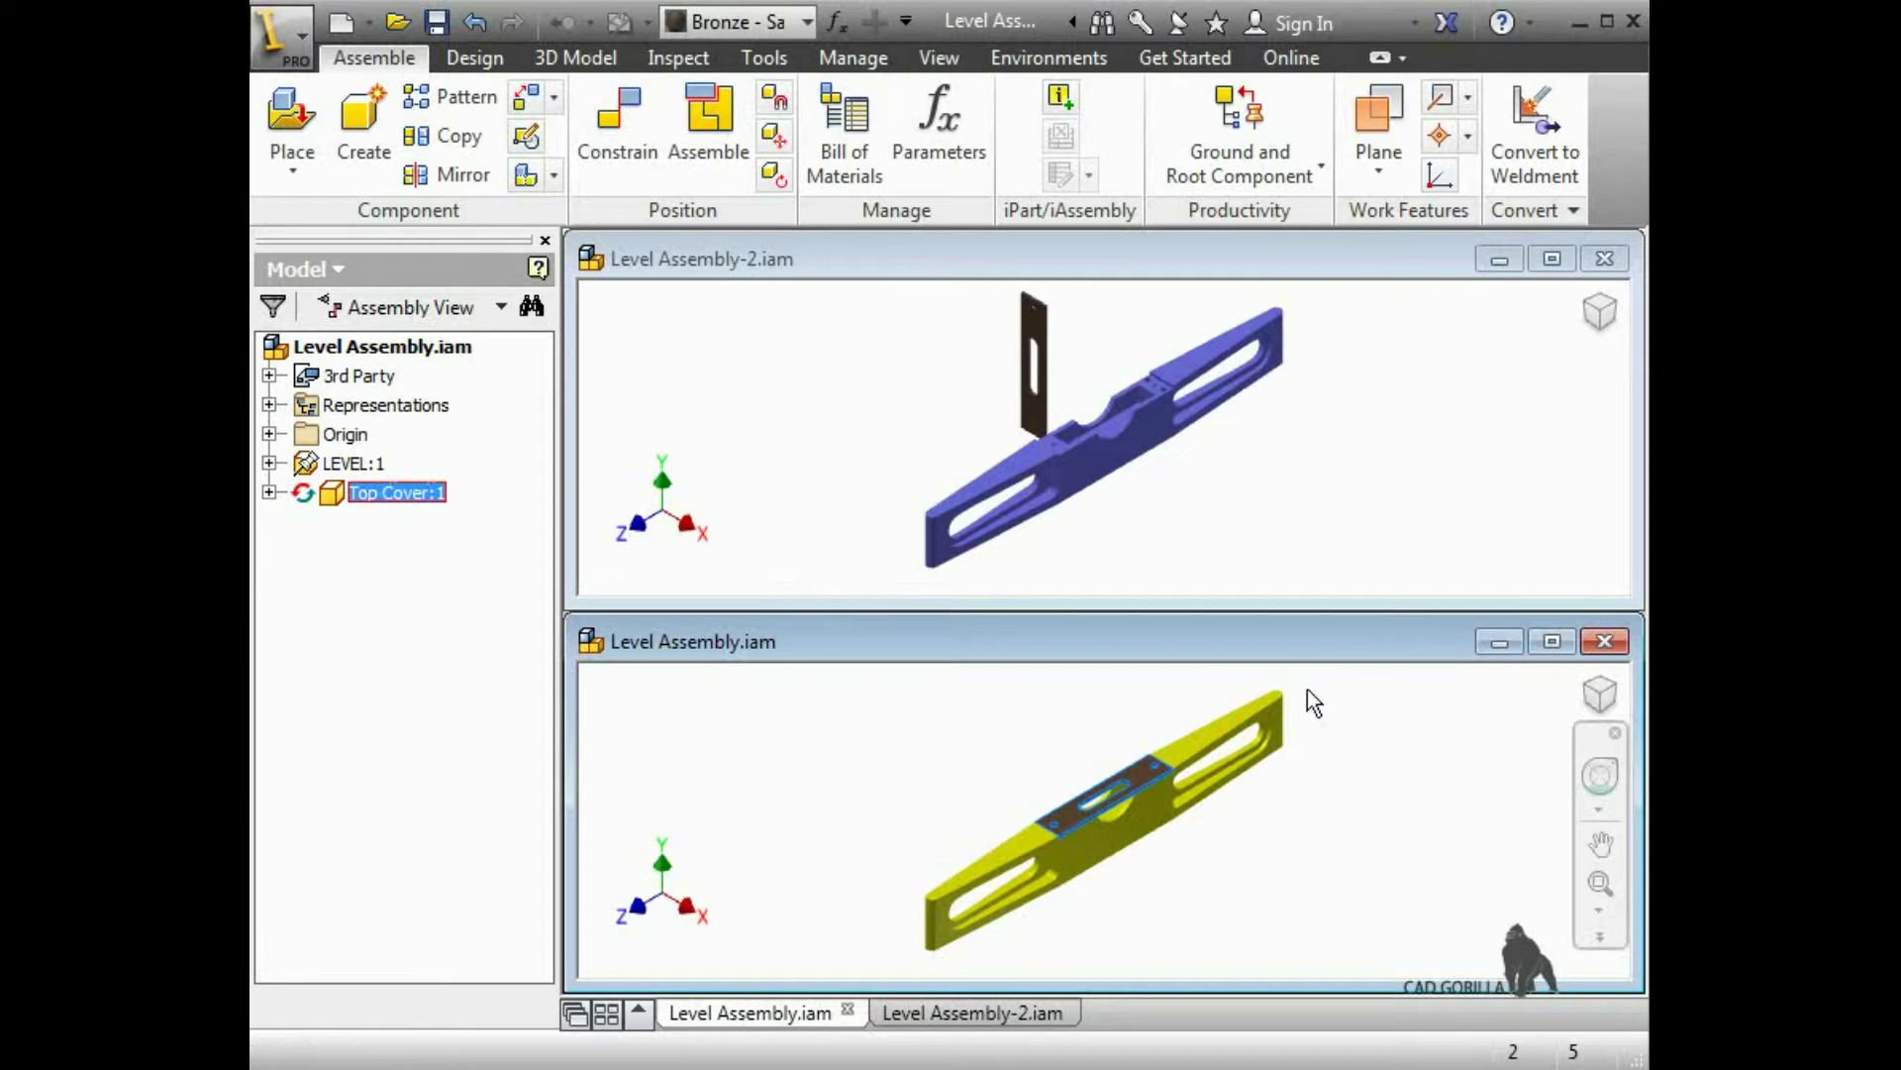
{"action": "left_click", "coordinate": [1604, 640]}
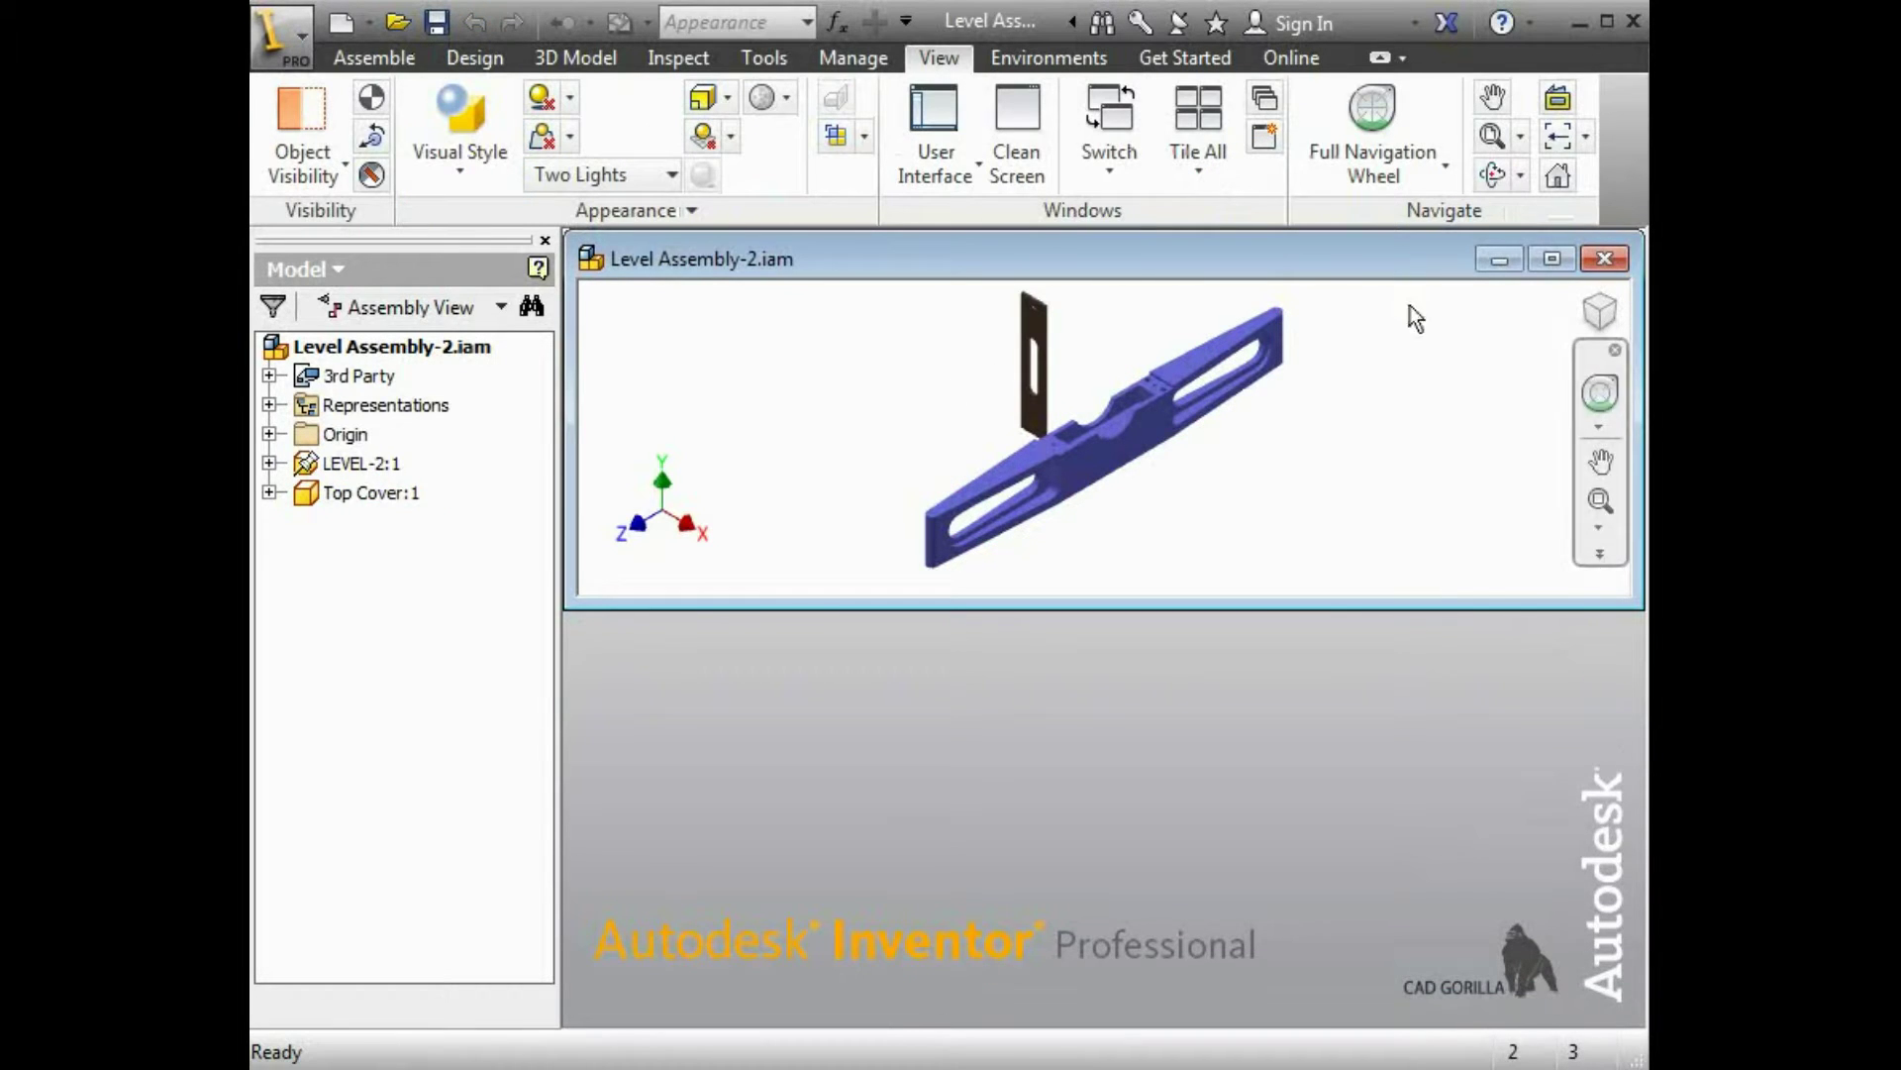
Maximize Level Assembly-2 and mate the Top Cover's face onto the blue level's top face
{"action": "double_click", "coordinate": [1393, 256]}
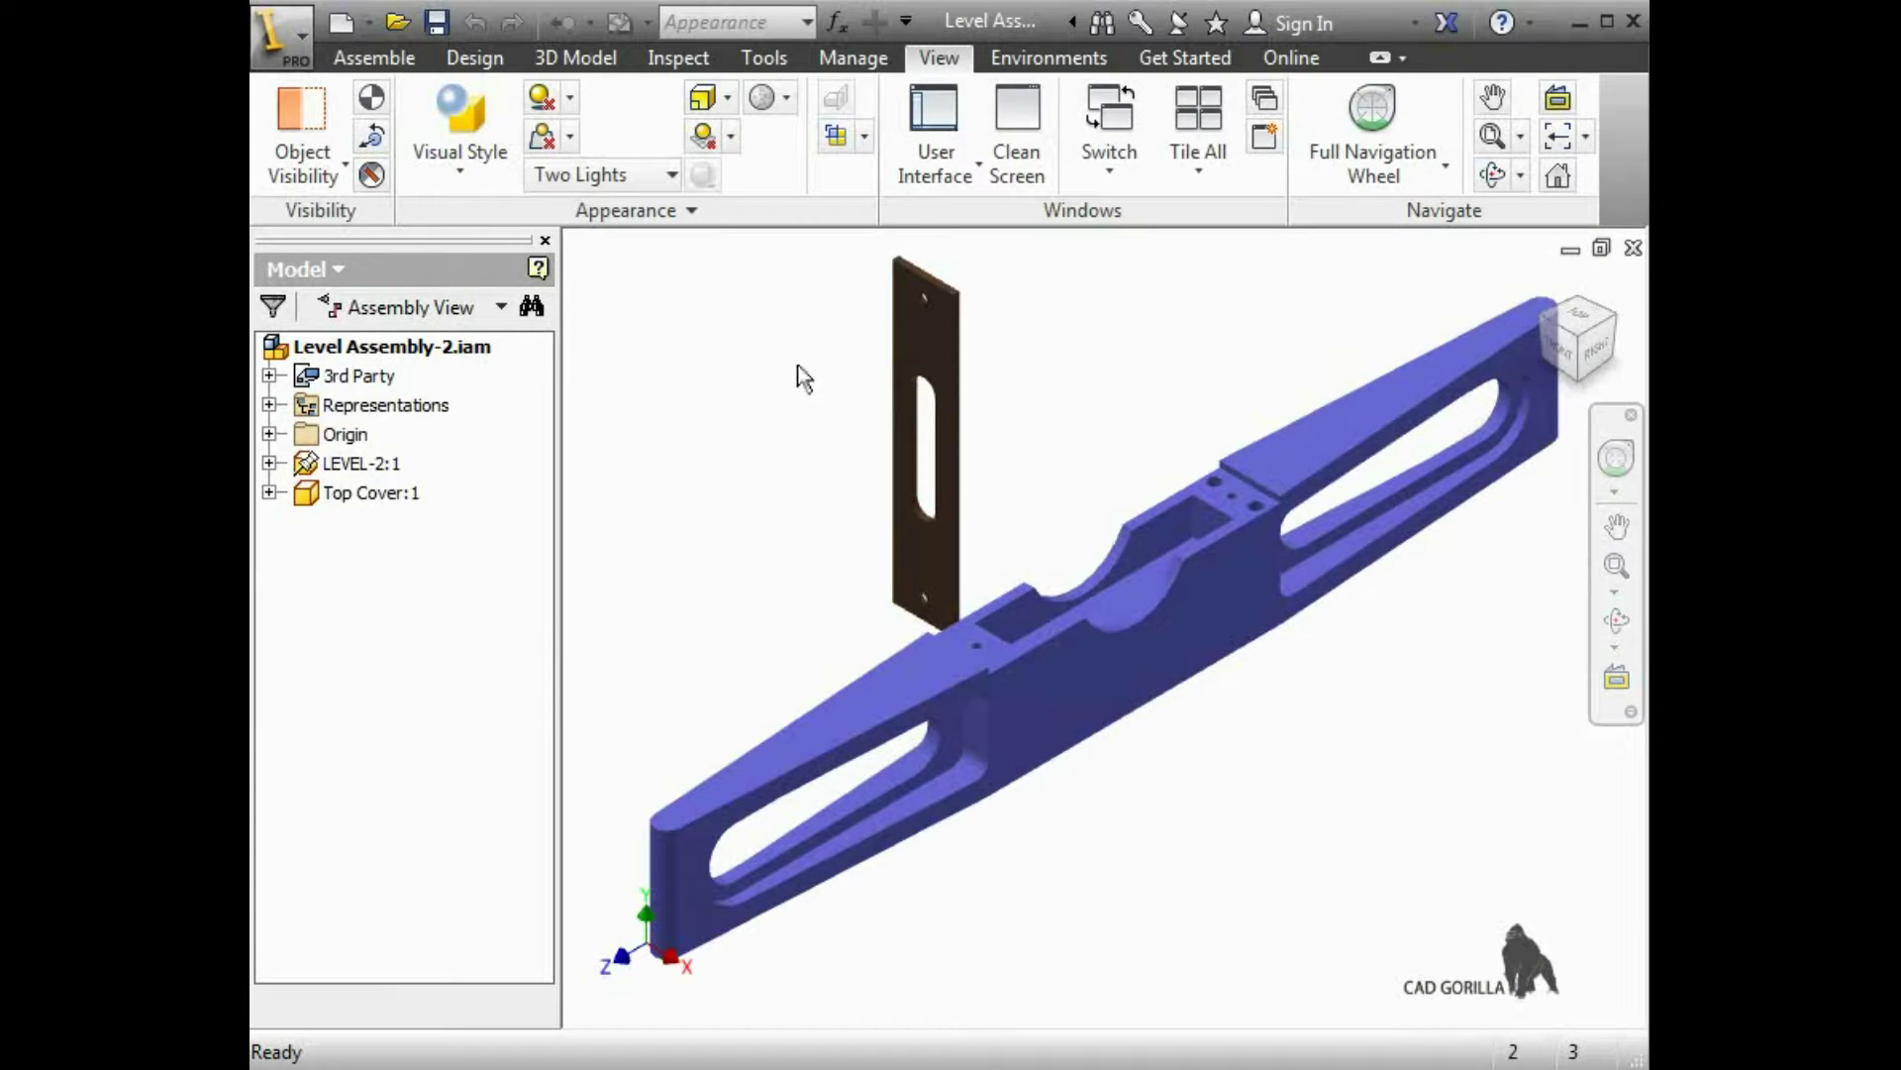
{"action": "left_click", "coordinate": [376, 59]}
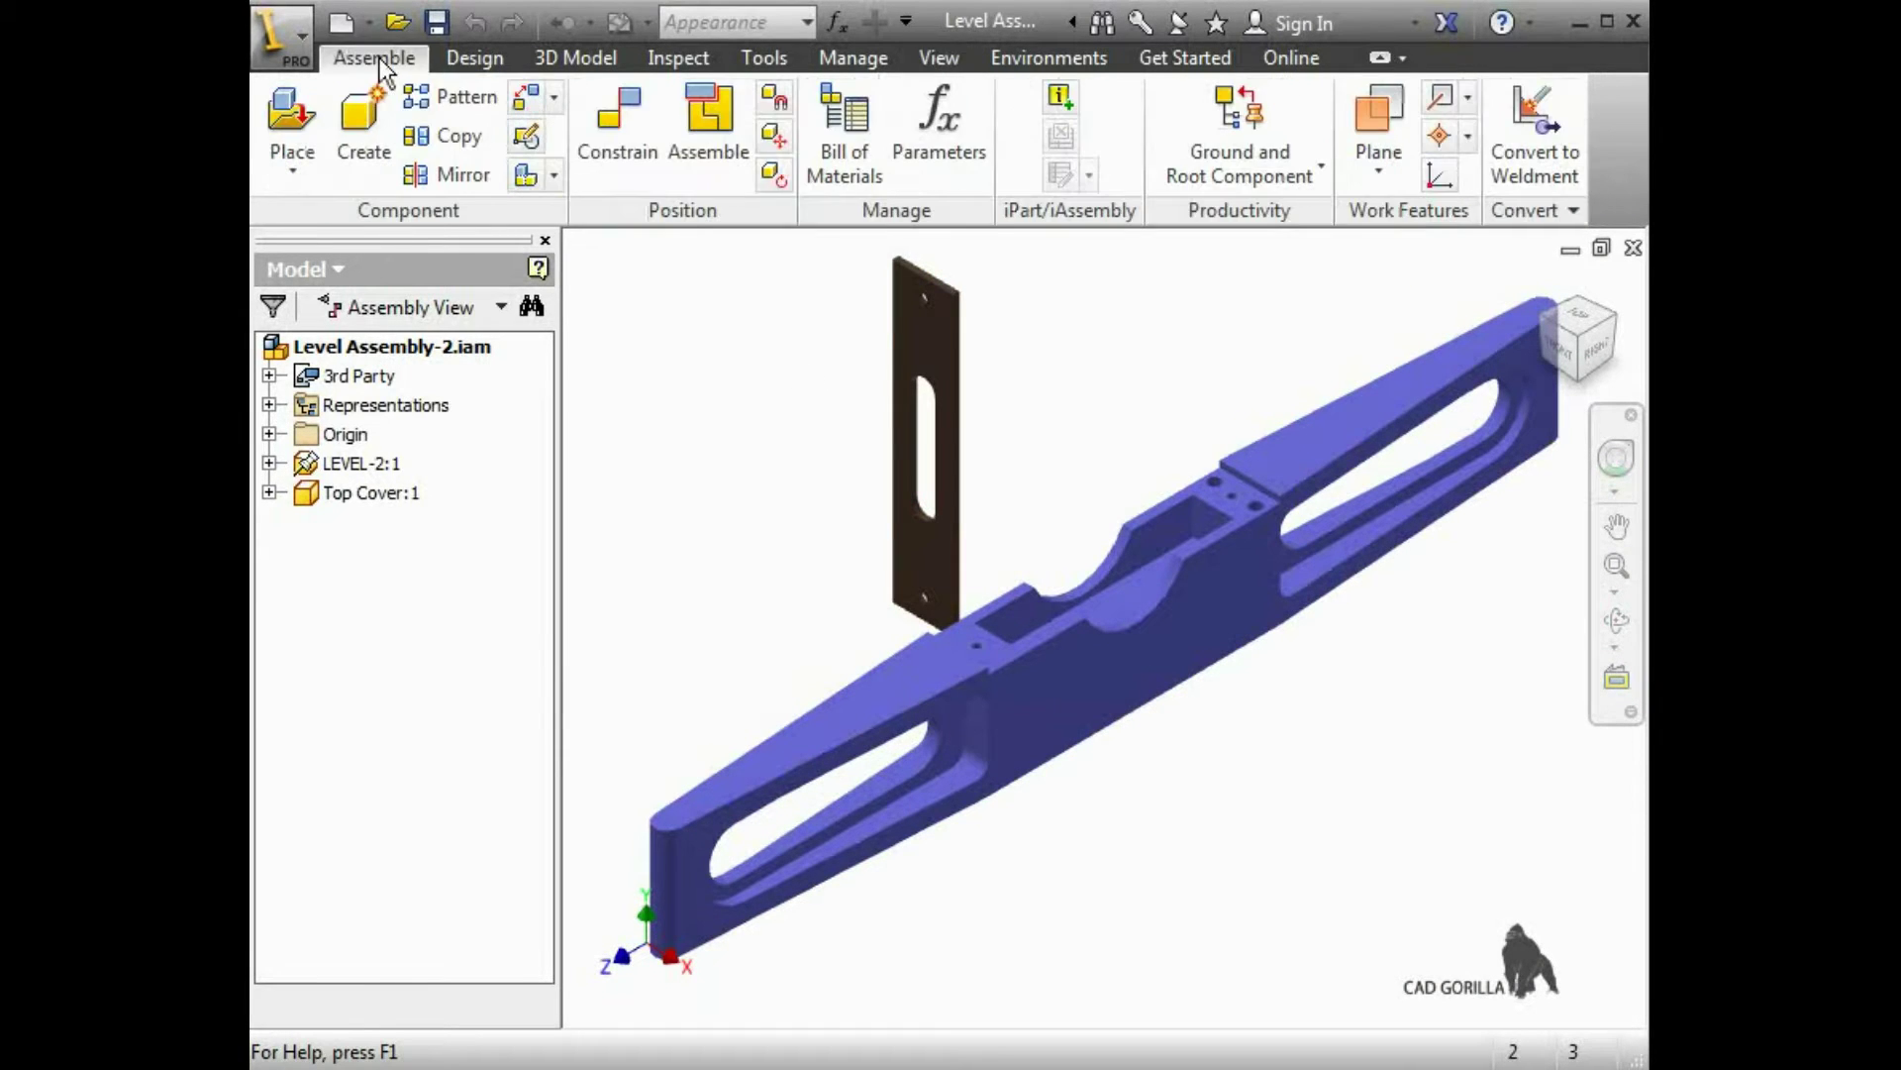
{"action": "left_click", "coordinate": [603, 128]}
{"action": "left_click", "coordinate": [941, 321]}
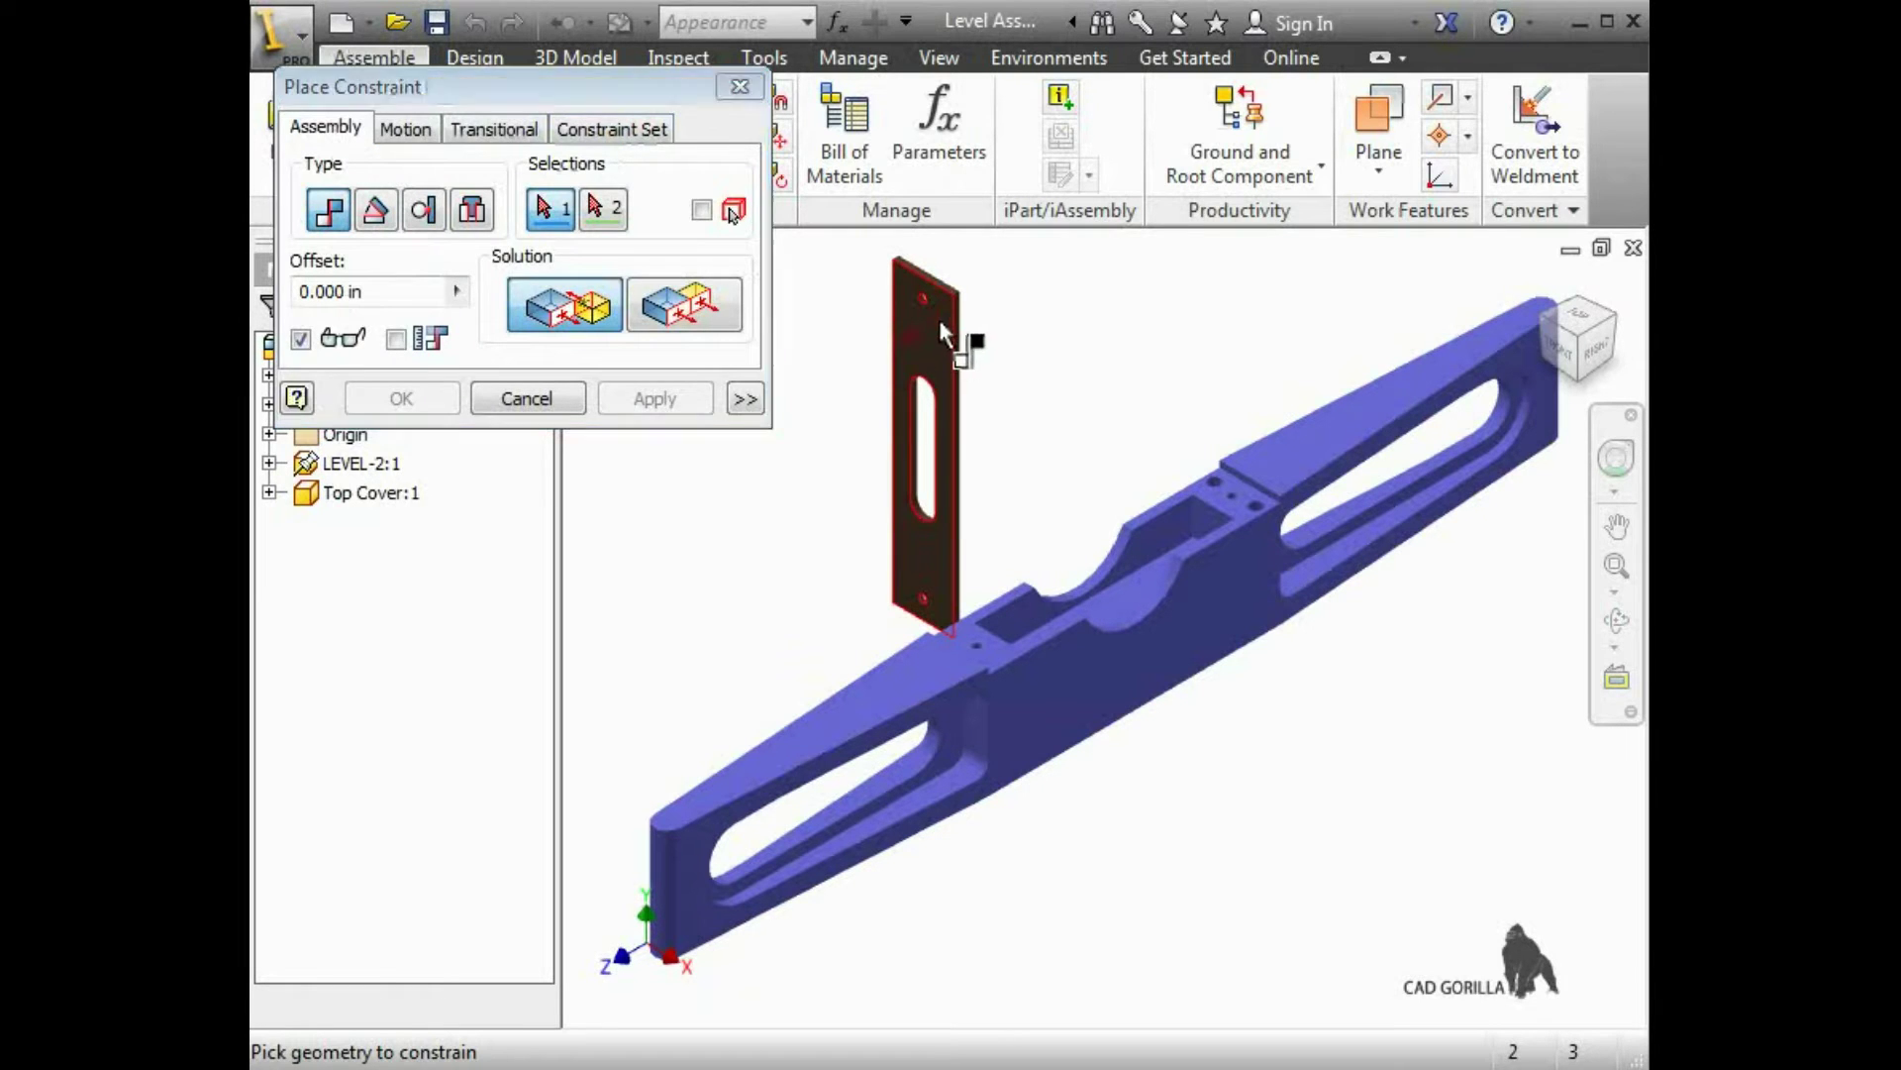
{"action": "scroll", "coordinate": [1018, 660], "scroll_direction": "down", "scroll_amount": 5}
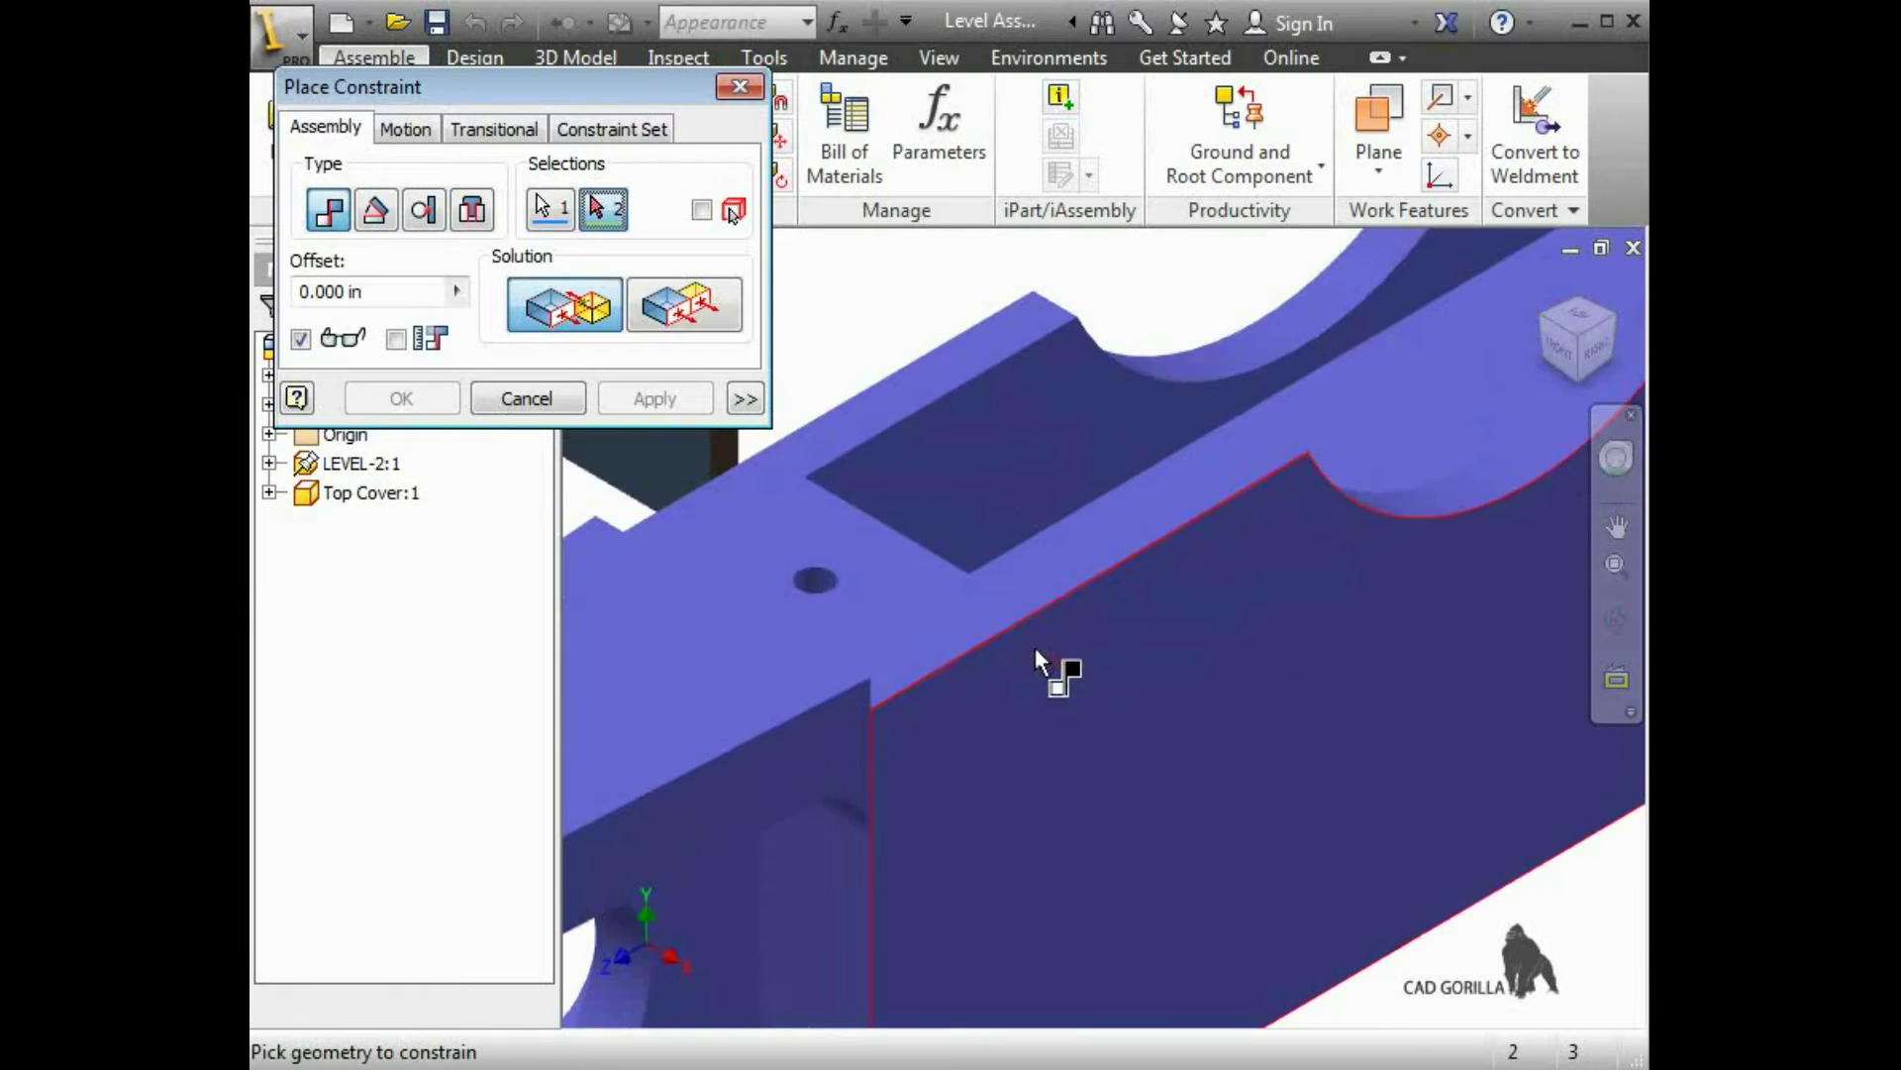
{"action": "left_click", "coordinate": [1074, 576]}
{"action": "left_click", "coordinate": [655, 398]}
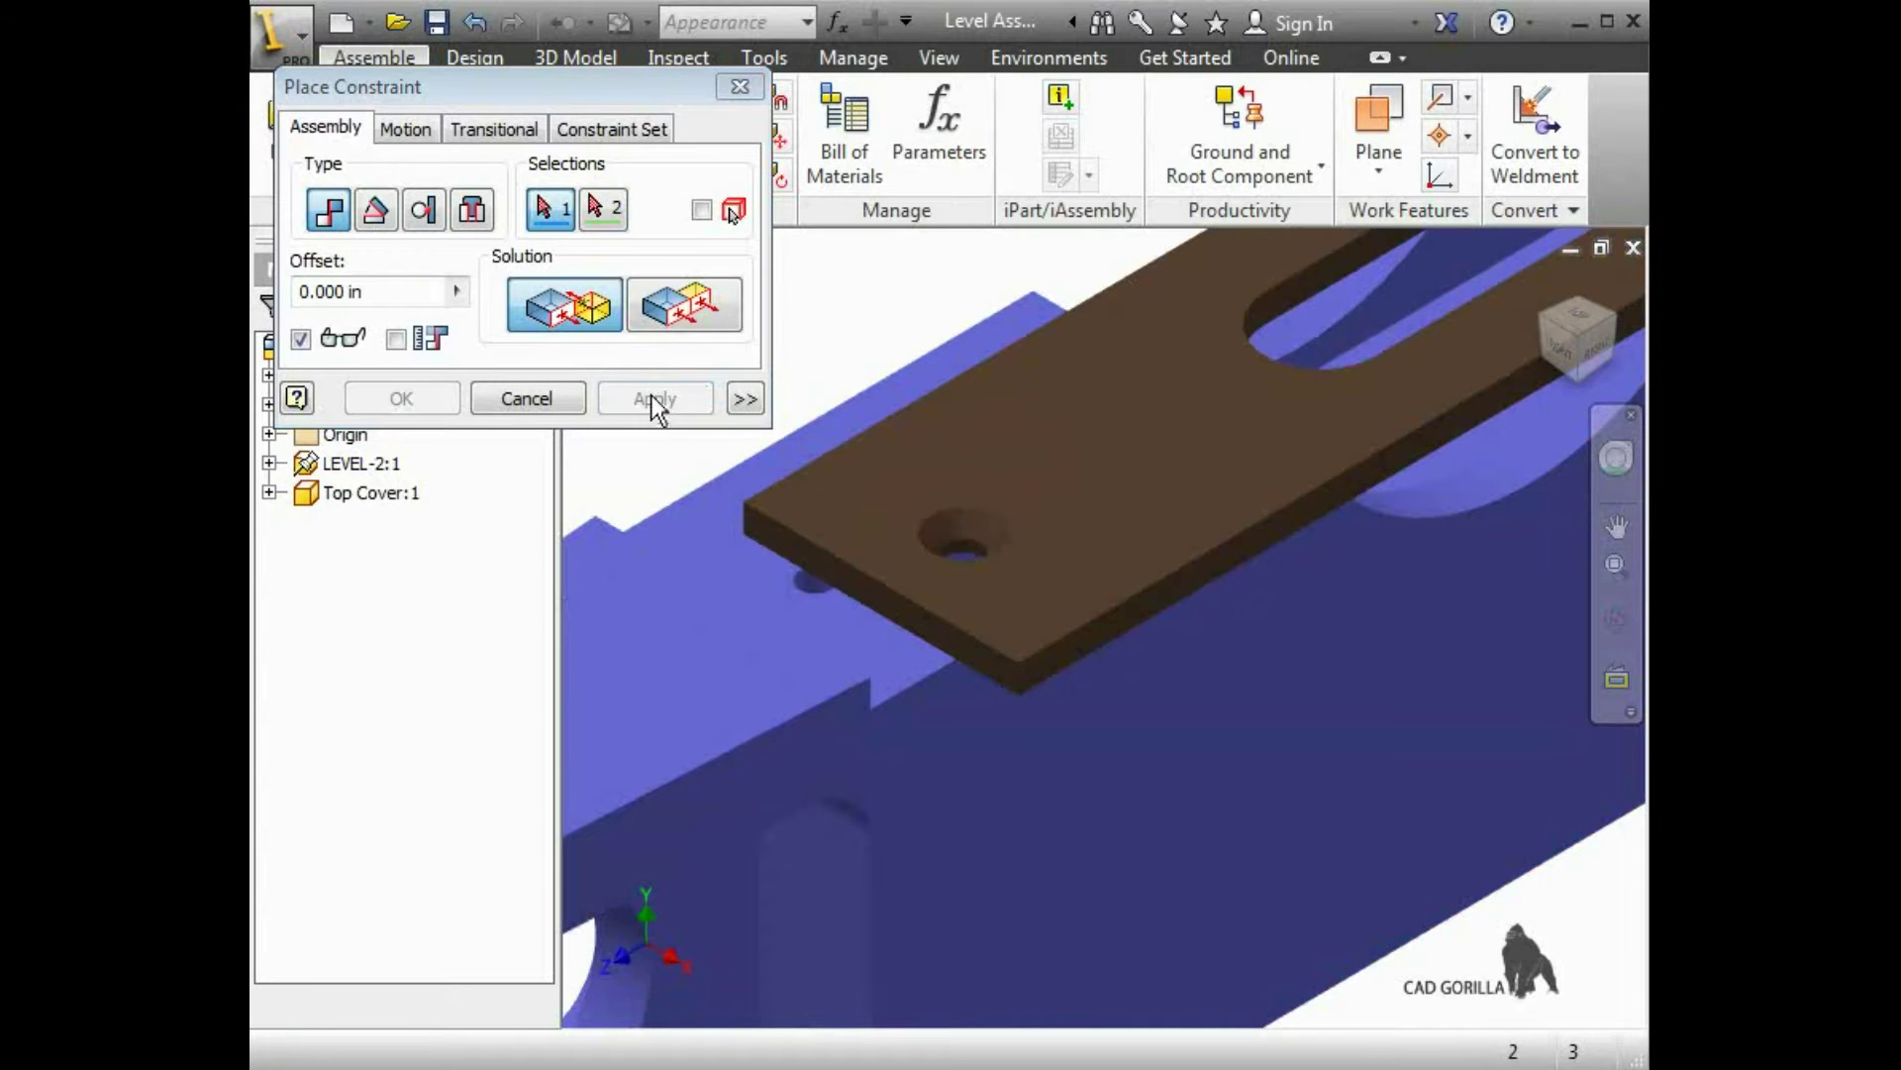
Add a flush constraint between a cover face and a base face
{"action": "left_click", "coordinate": [692, 309]}
{"action": "left_click", "coordinate": [1066, 643]}
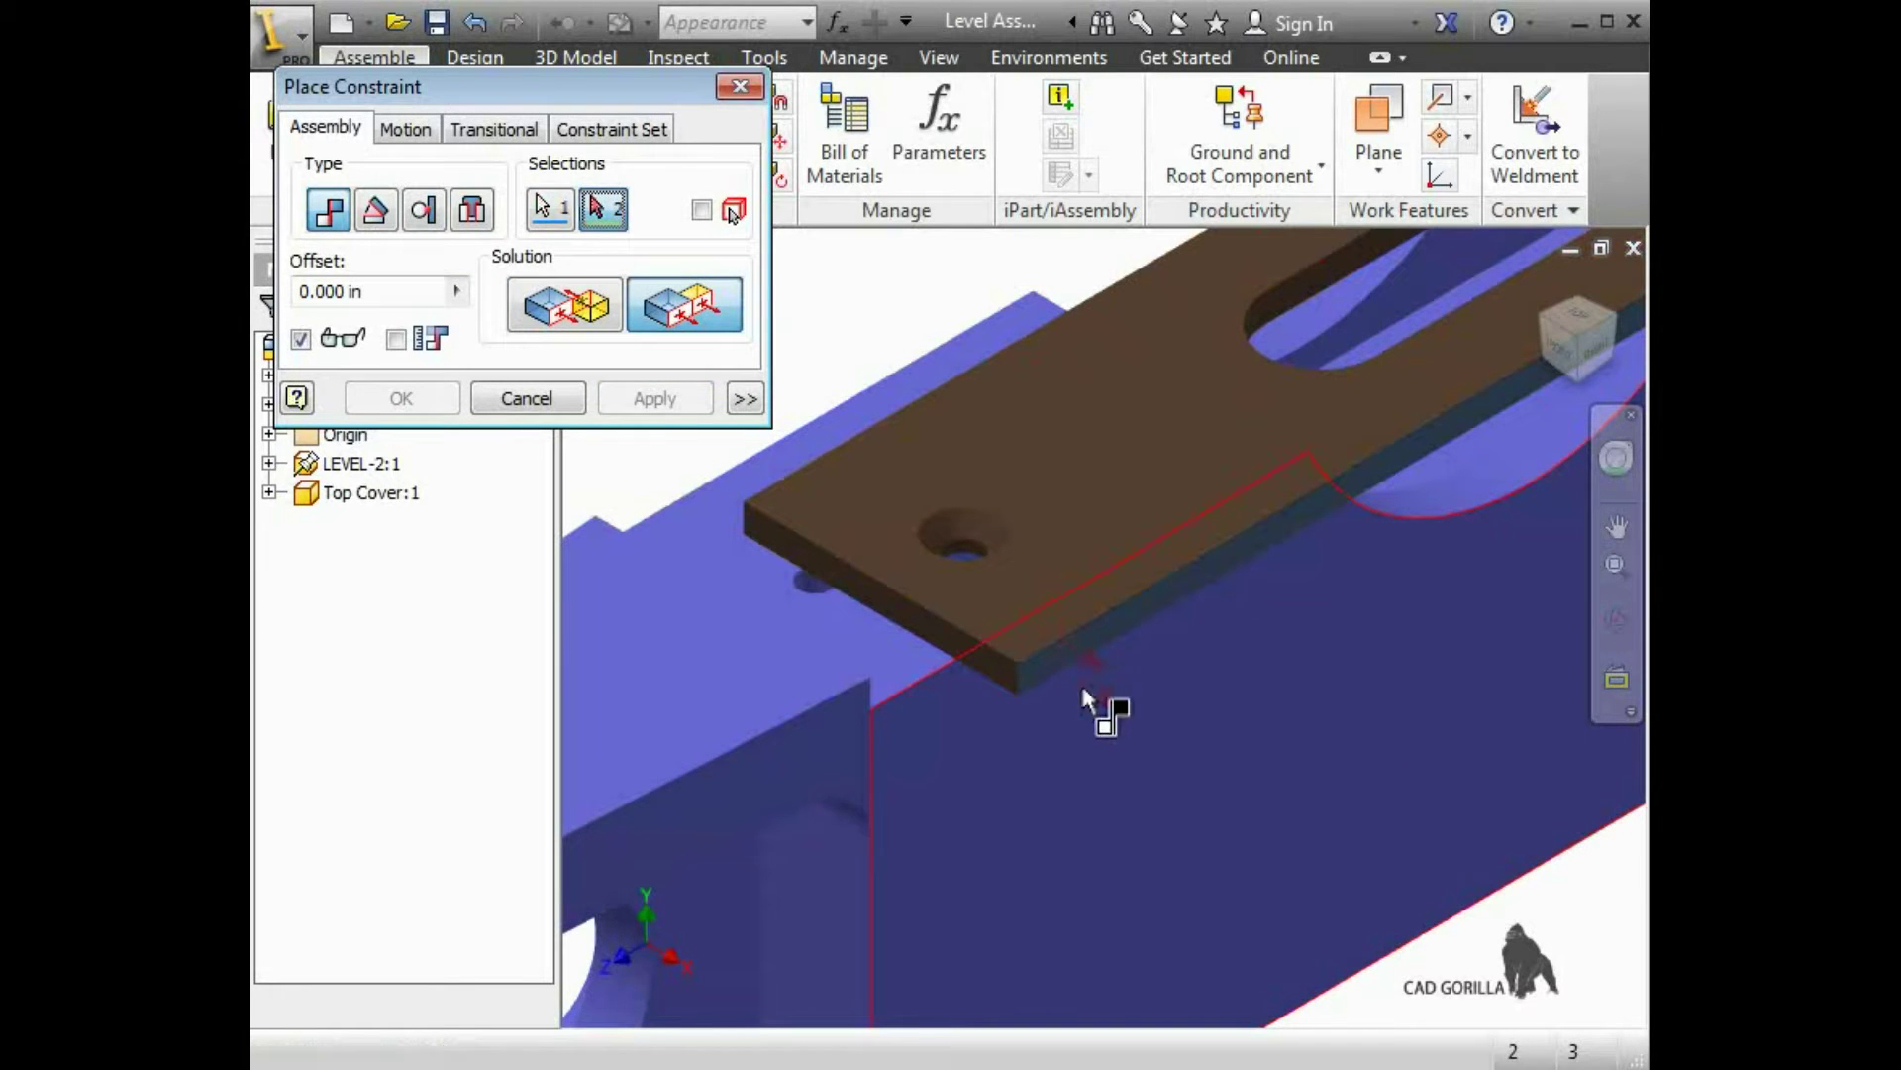
{"action": "left_click", "coordinate": [1089, 703]}
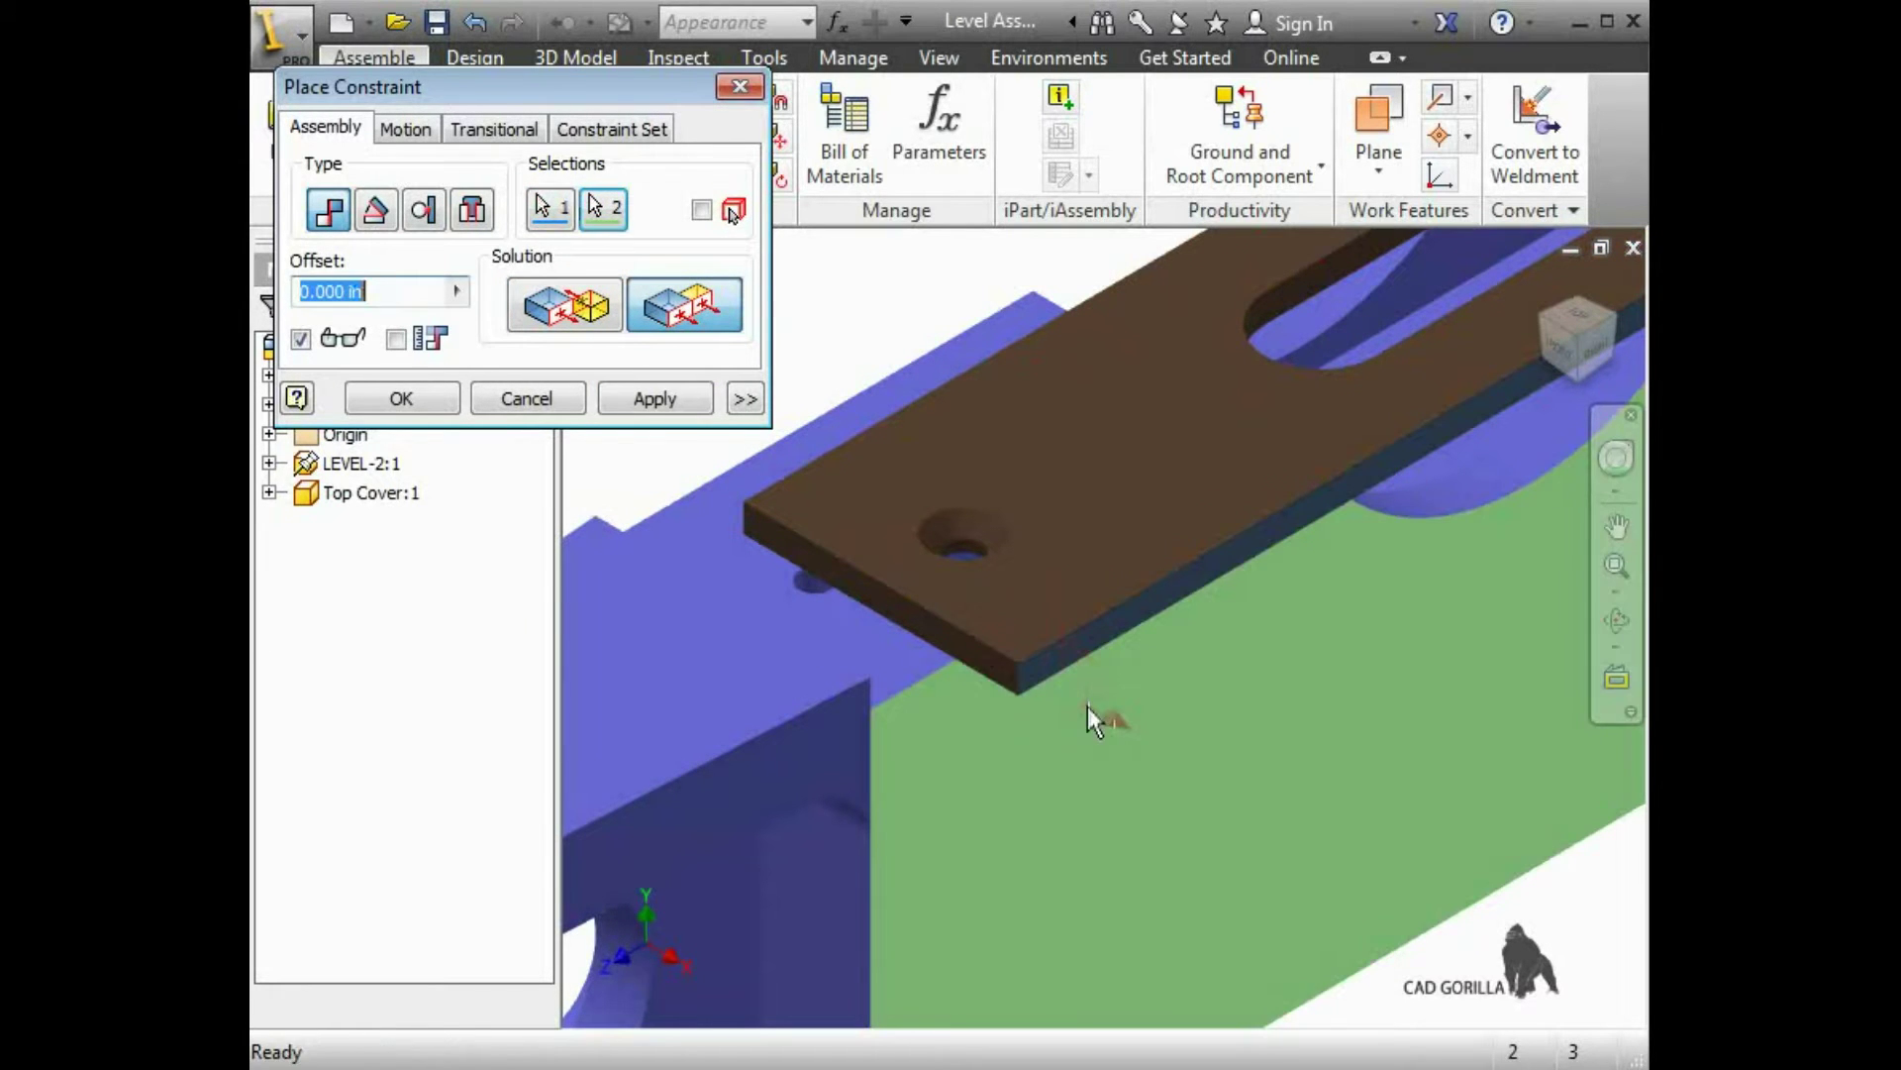
{"action": "left_click", "coordinate": [653, 400]}
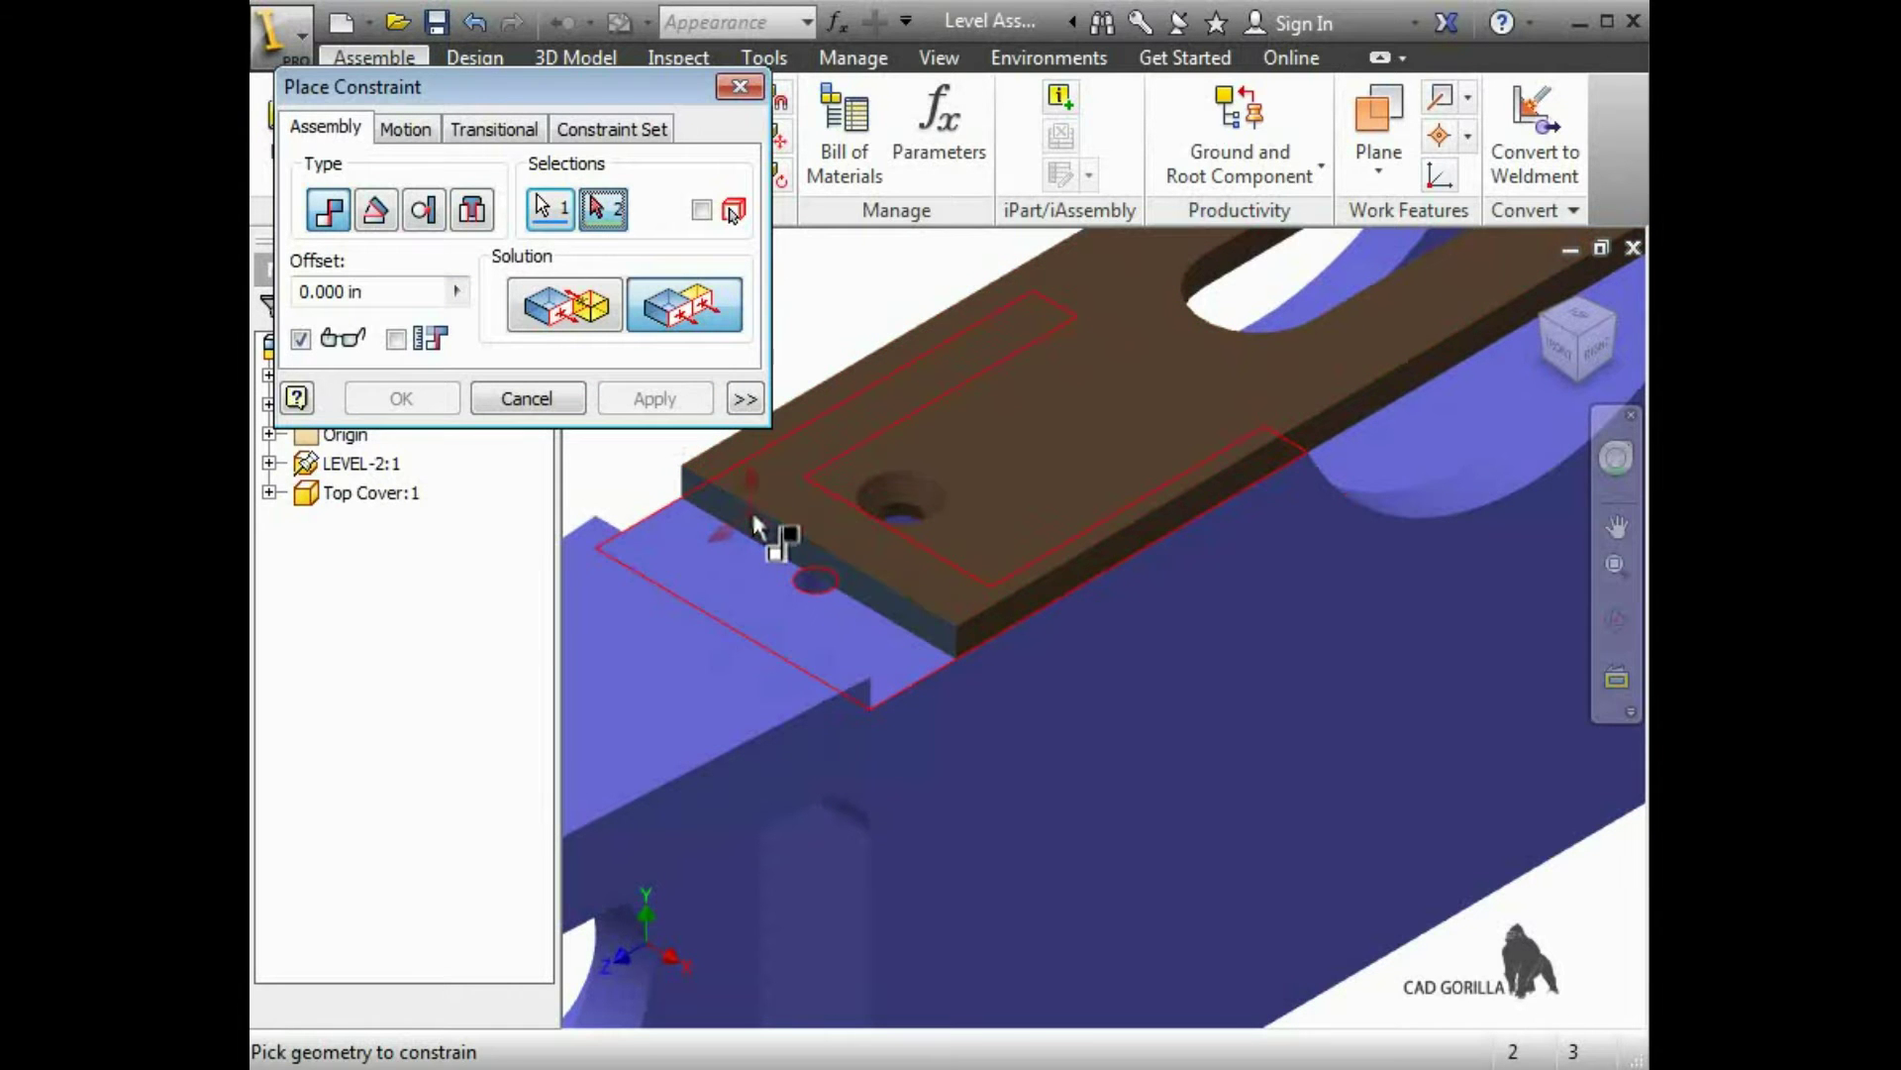
Align the cover's end with the recess end edge and finish constraining
{"action": "left_click", "coordinate": [565, 305]}
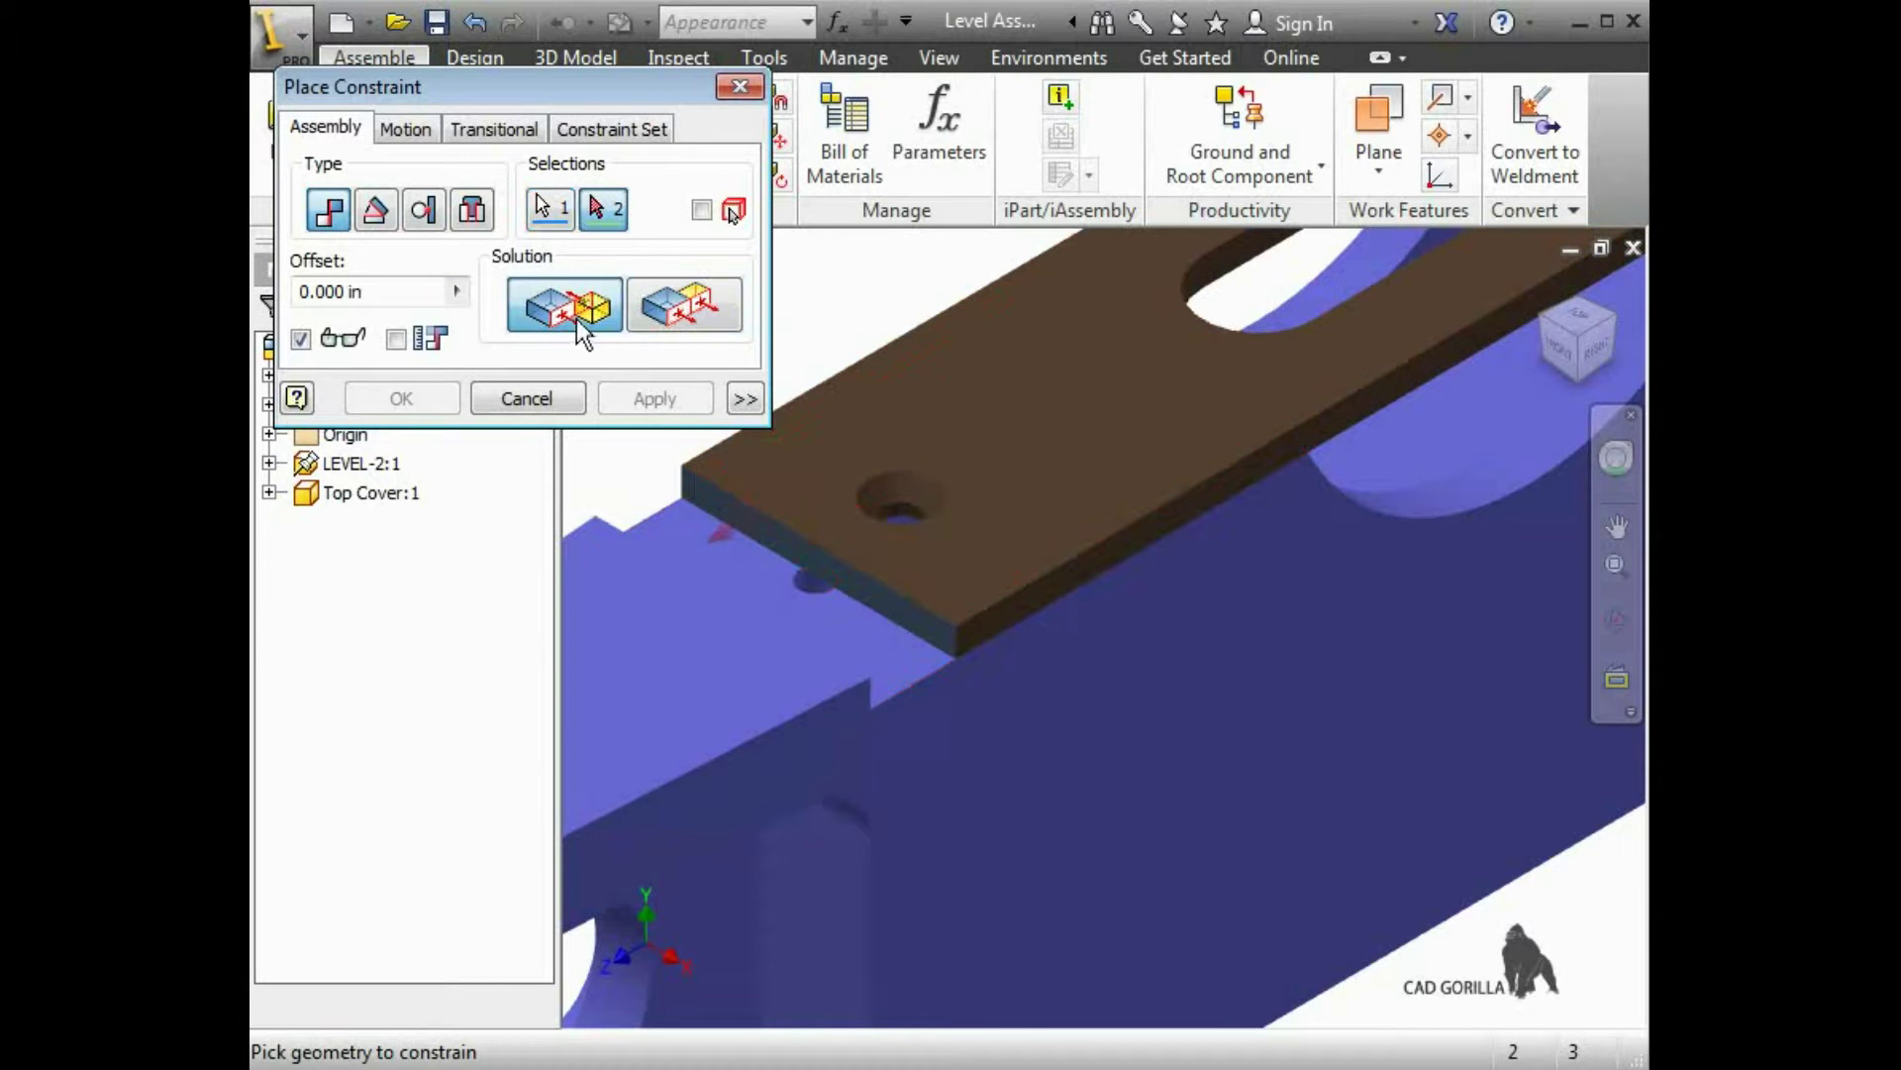
{"action": "left_click", "coordinate": [1614, 322]}
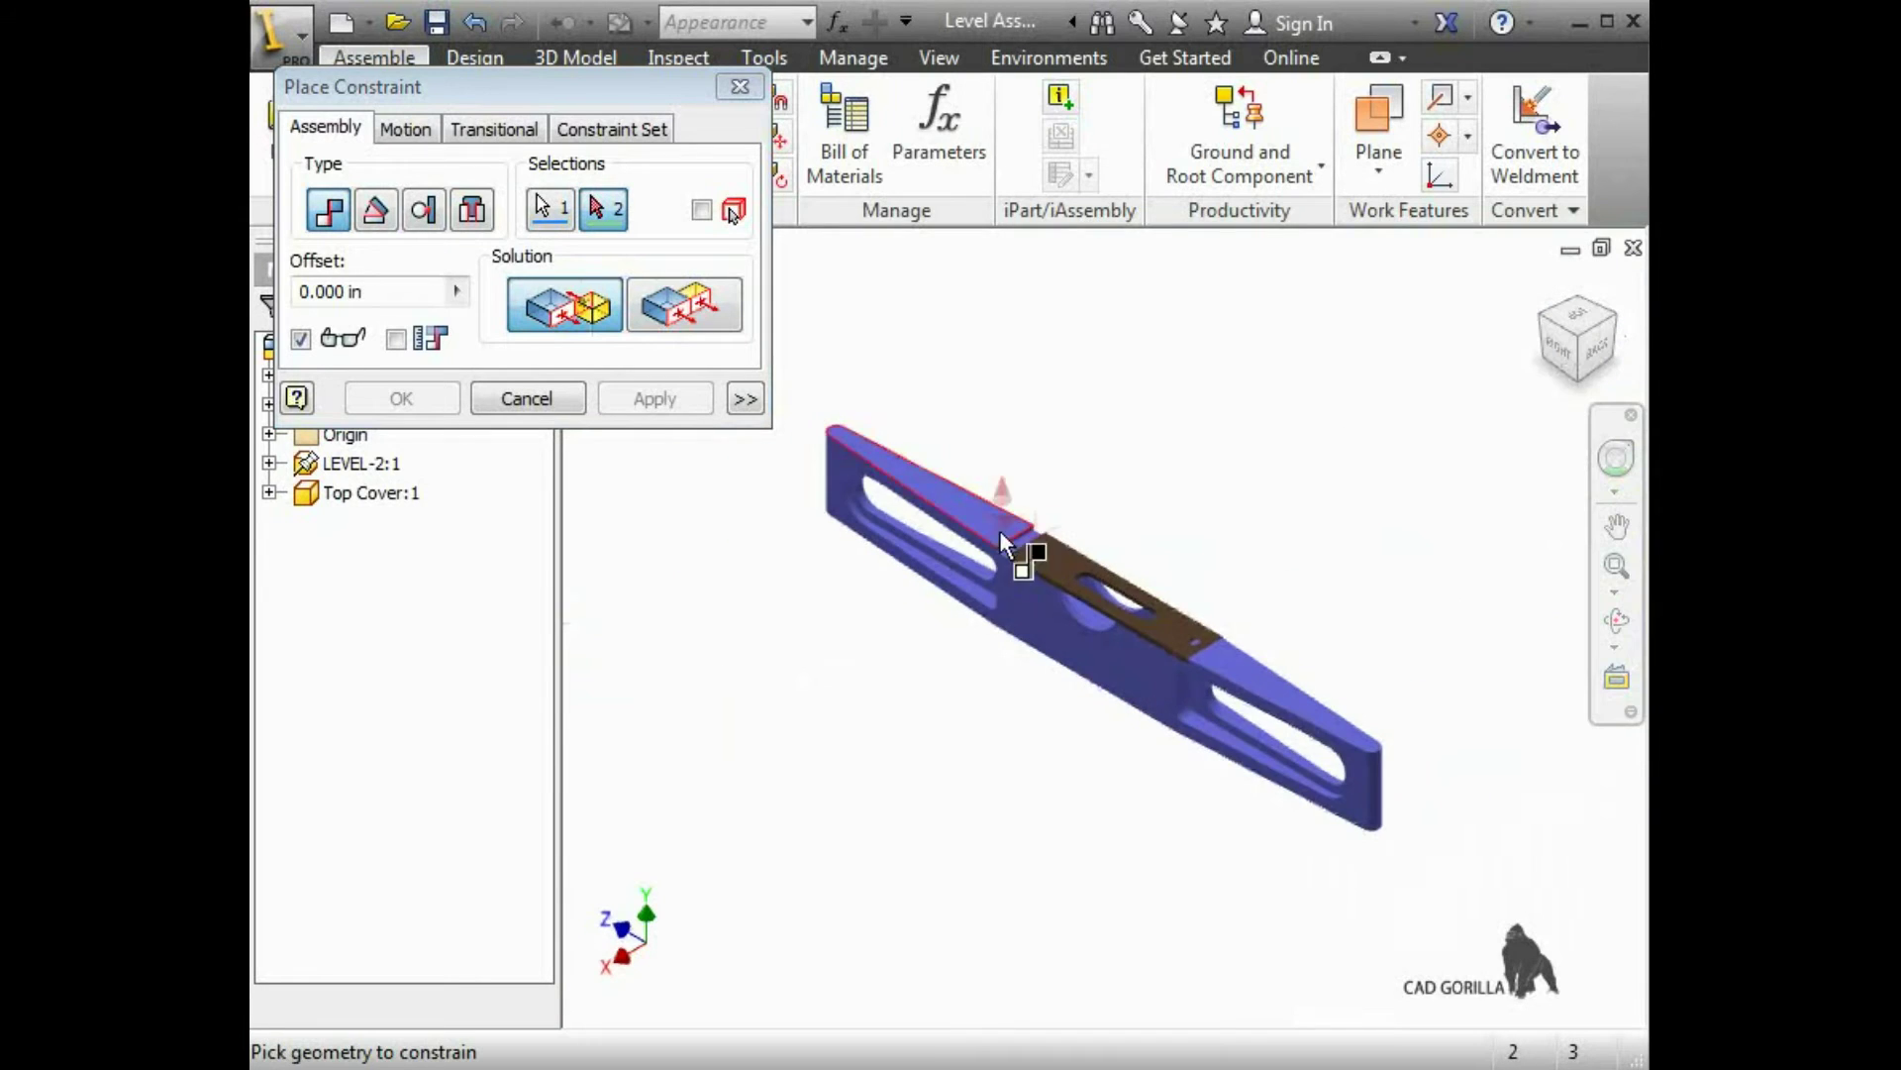
{"action": "scroll", "coordinate": [1022, 548], "scroll_direction": "down", "scroll_amount": 5}
{"action": "scroll", "coordinate": [1022, 551], "scroll_direction": "down", "scroll_amount": 2}
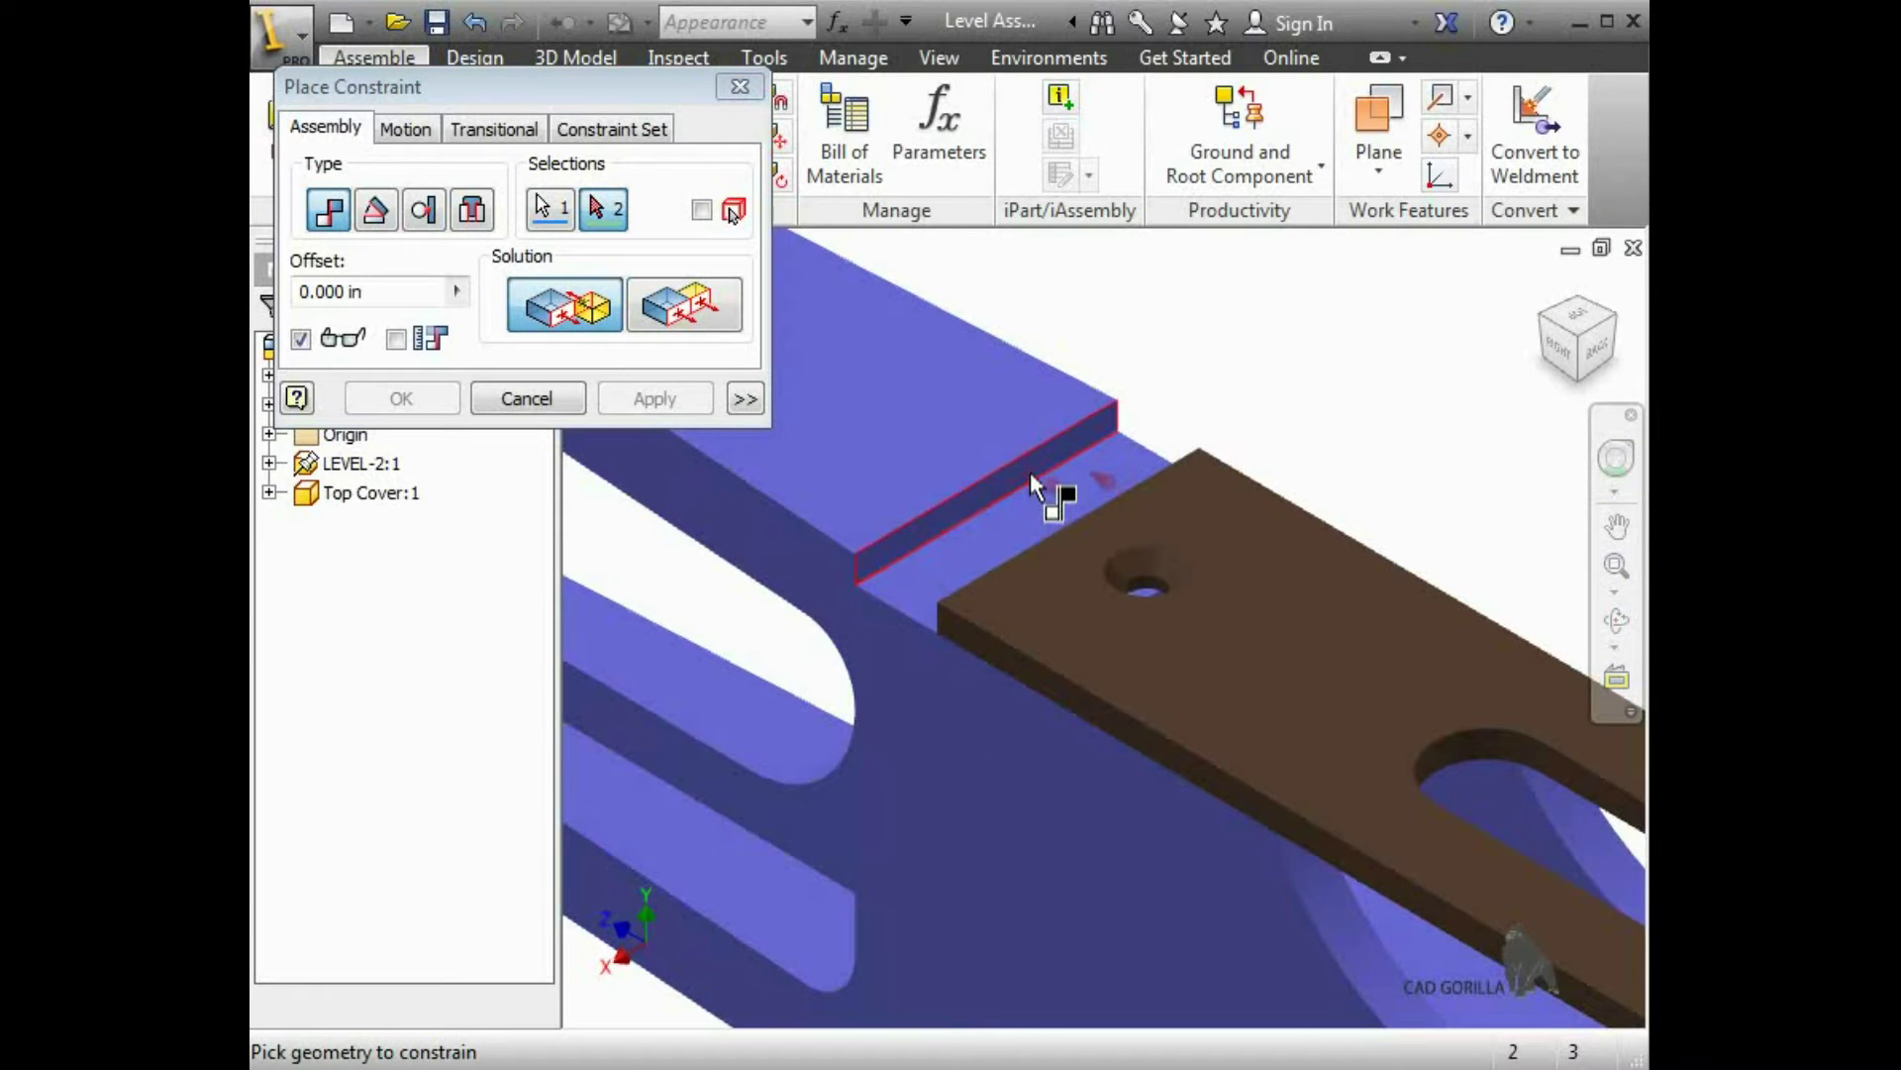
{"action": "left_click", "coordinate": [1030, 473]}
{"action": "left_click", "coordinate": [422, 402]}
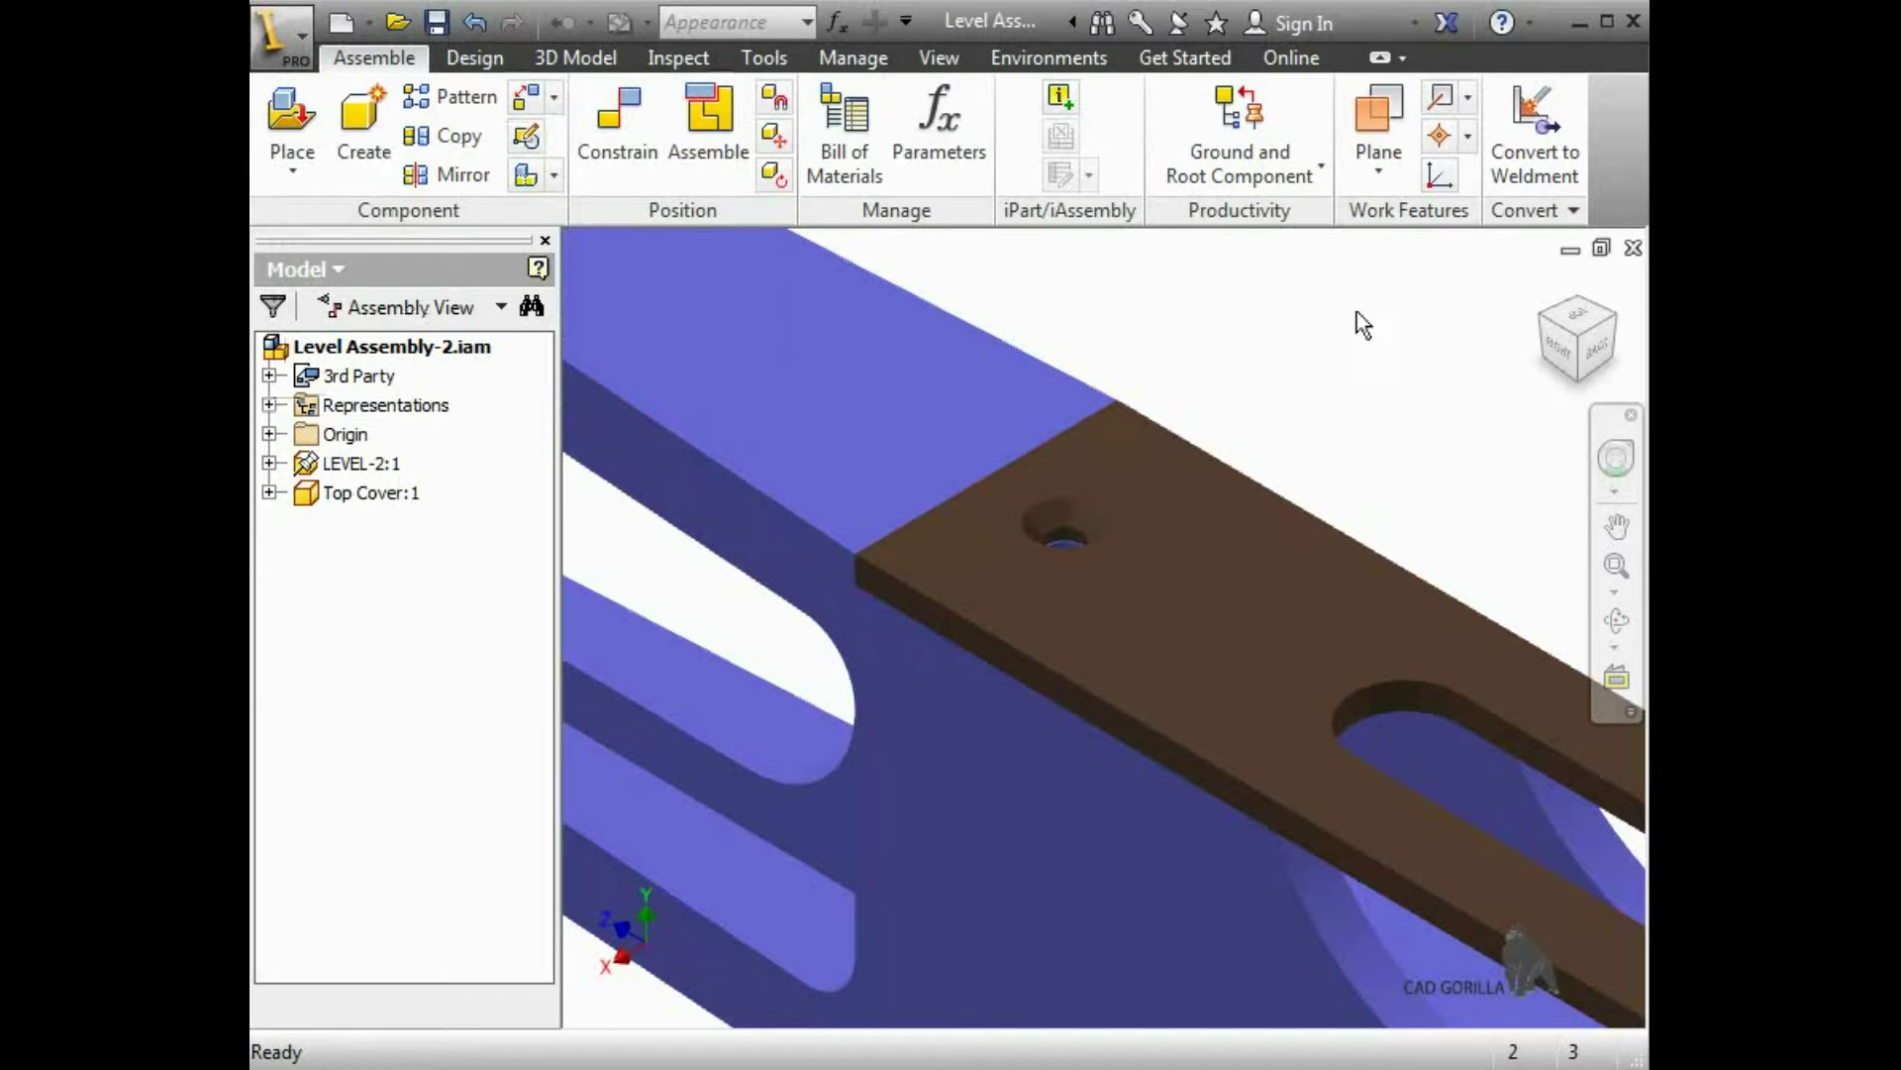
Return to the home view and edit the bronze Top Cover in place
{"action": "left_click", "coordinate": [1530, 298]}
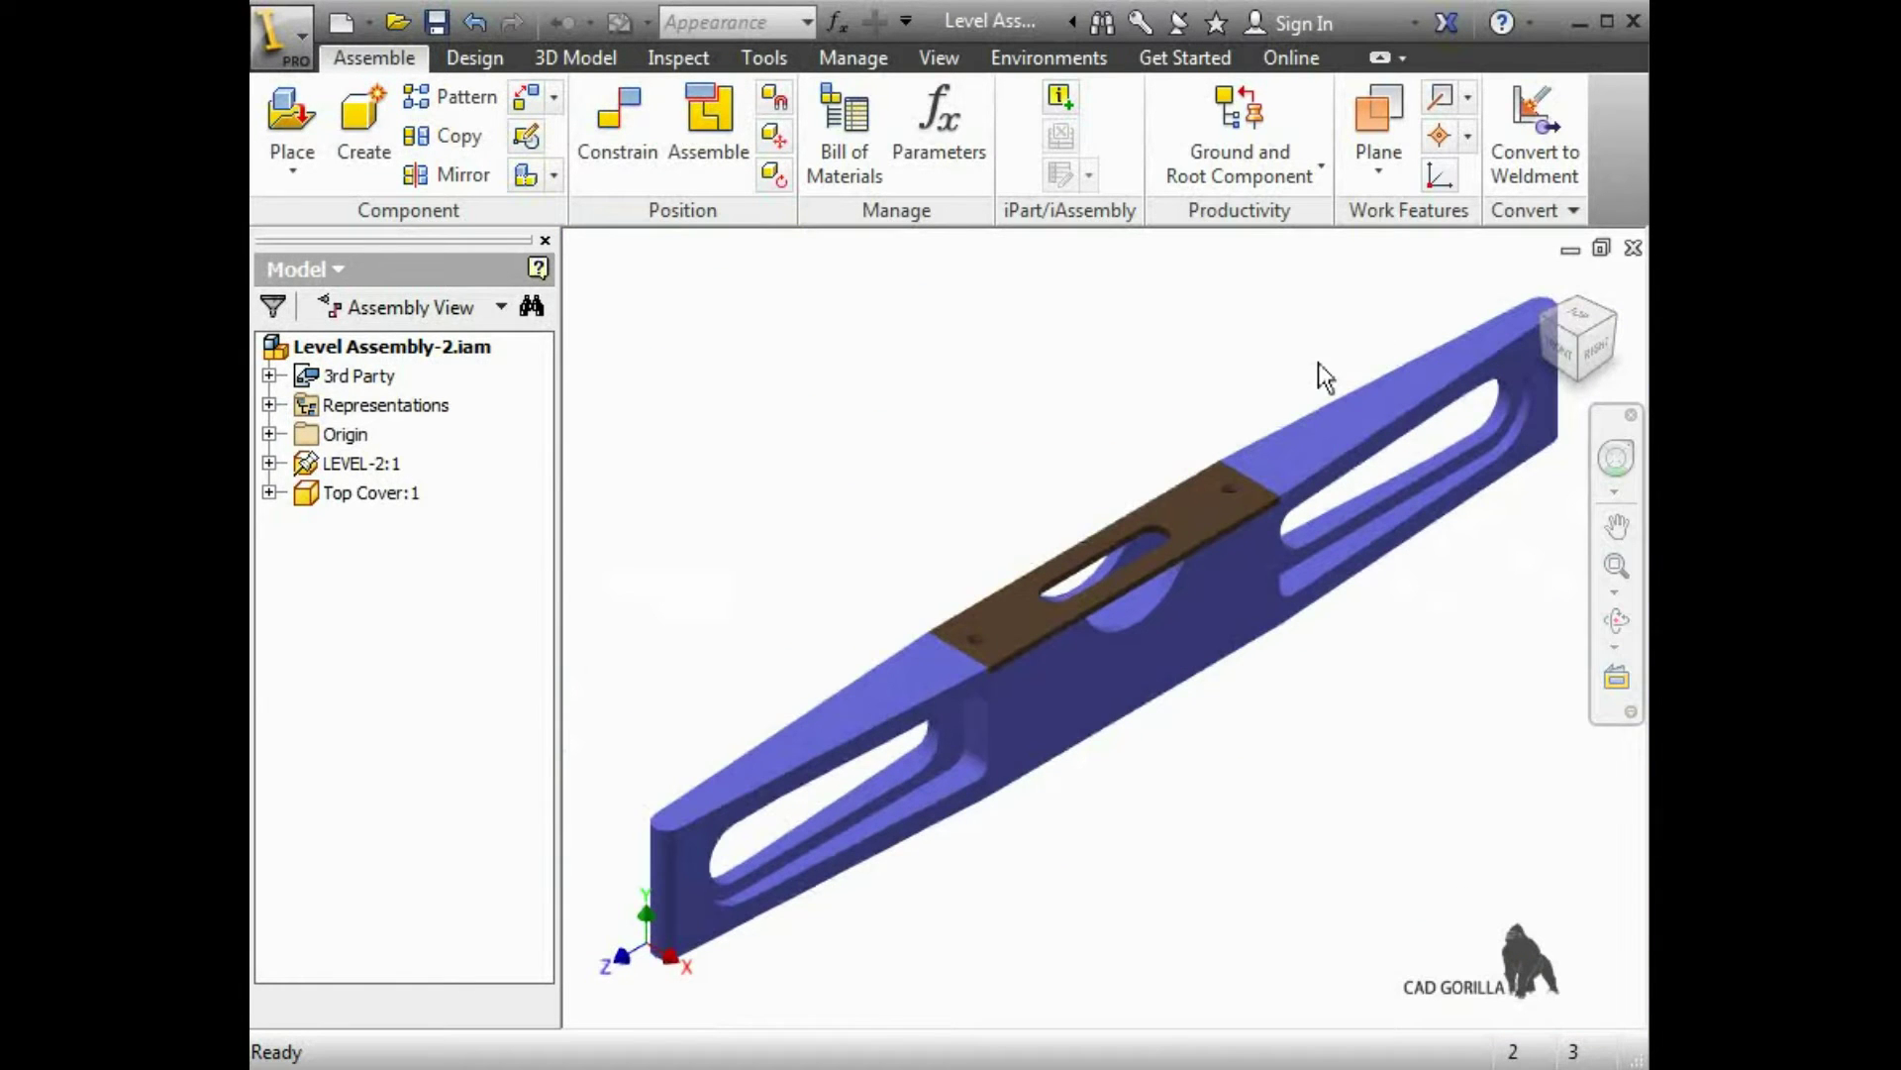
{"action": "left_click", "coordinate": [1202, 513]}
{"action": "double_click", "coordinate": [1203, 513]}
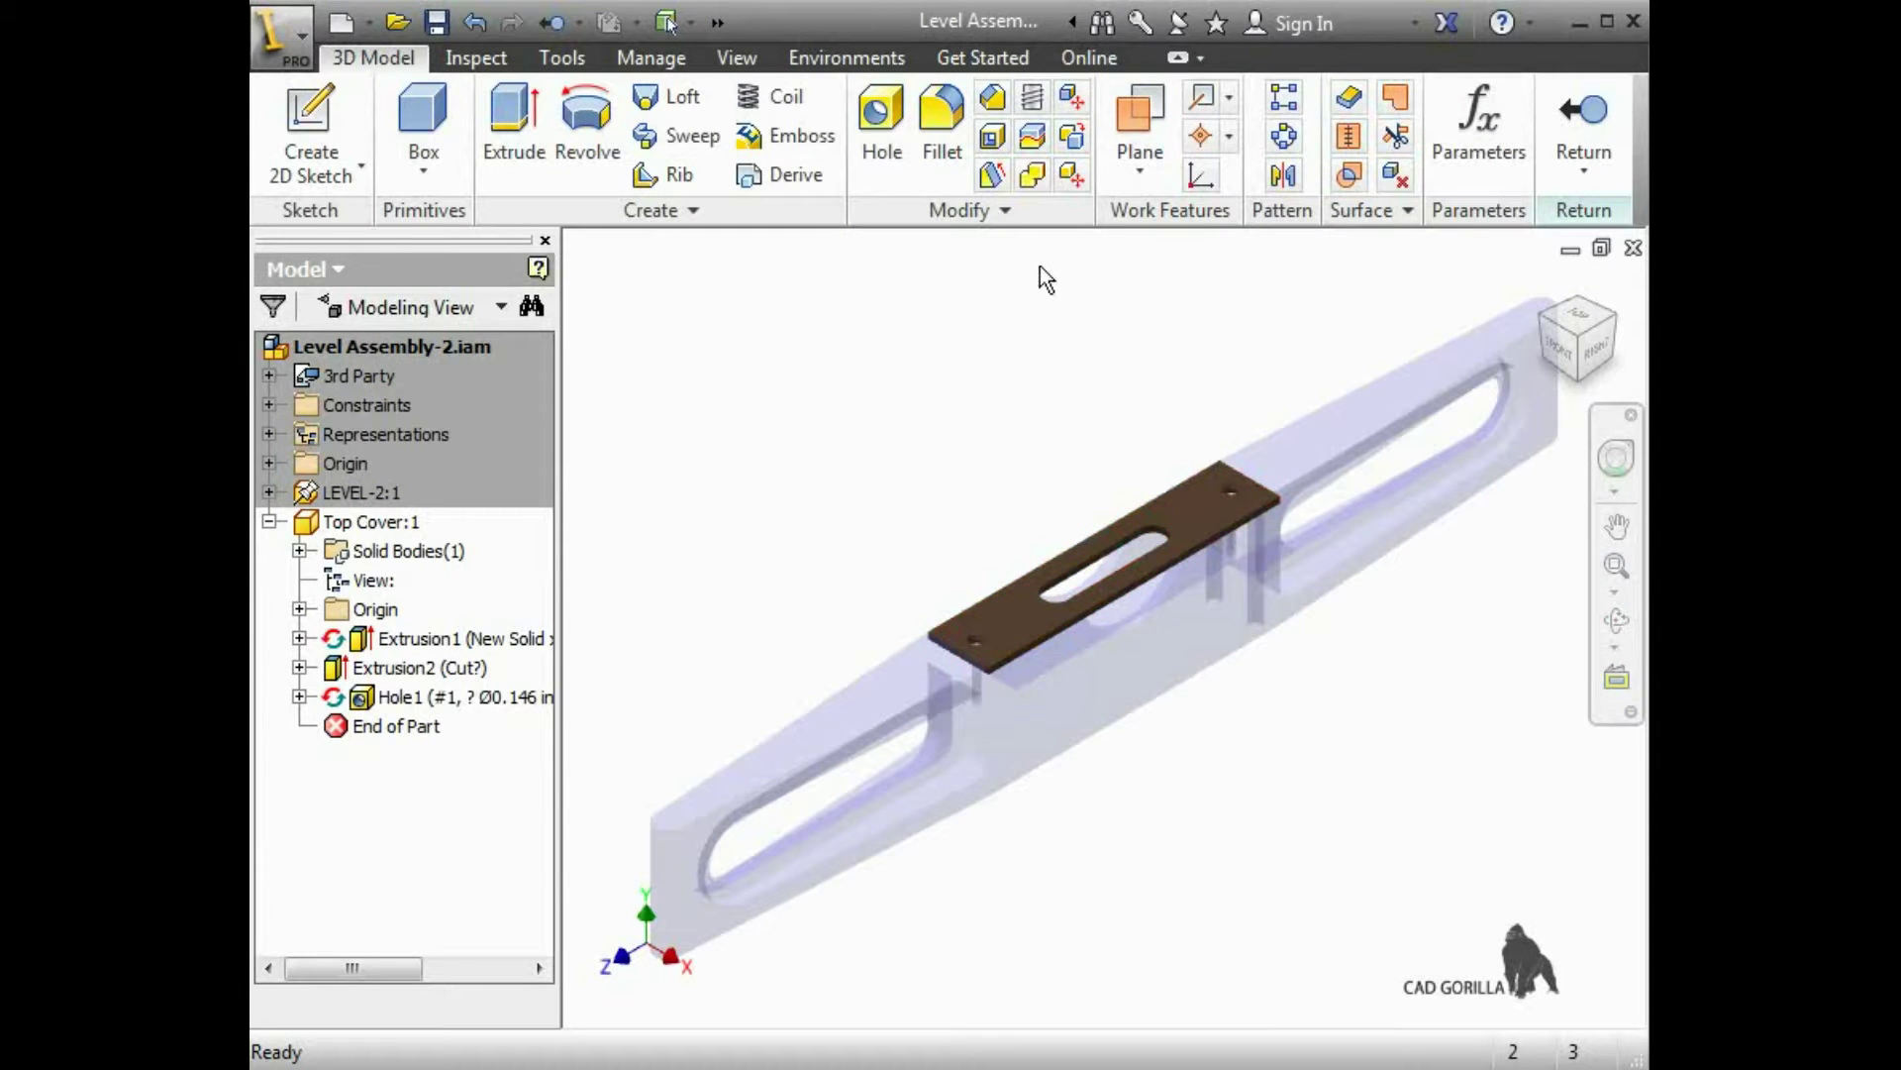
Set the visual style to Shaded with Hidden Edges
{"action": "left_click", "coordinate": [726, 63]}
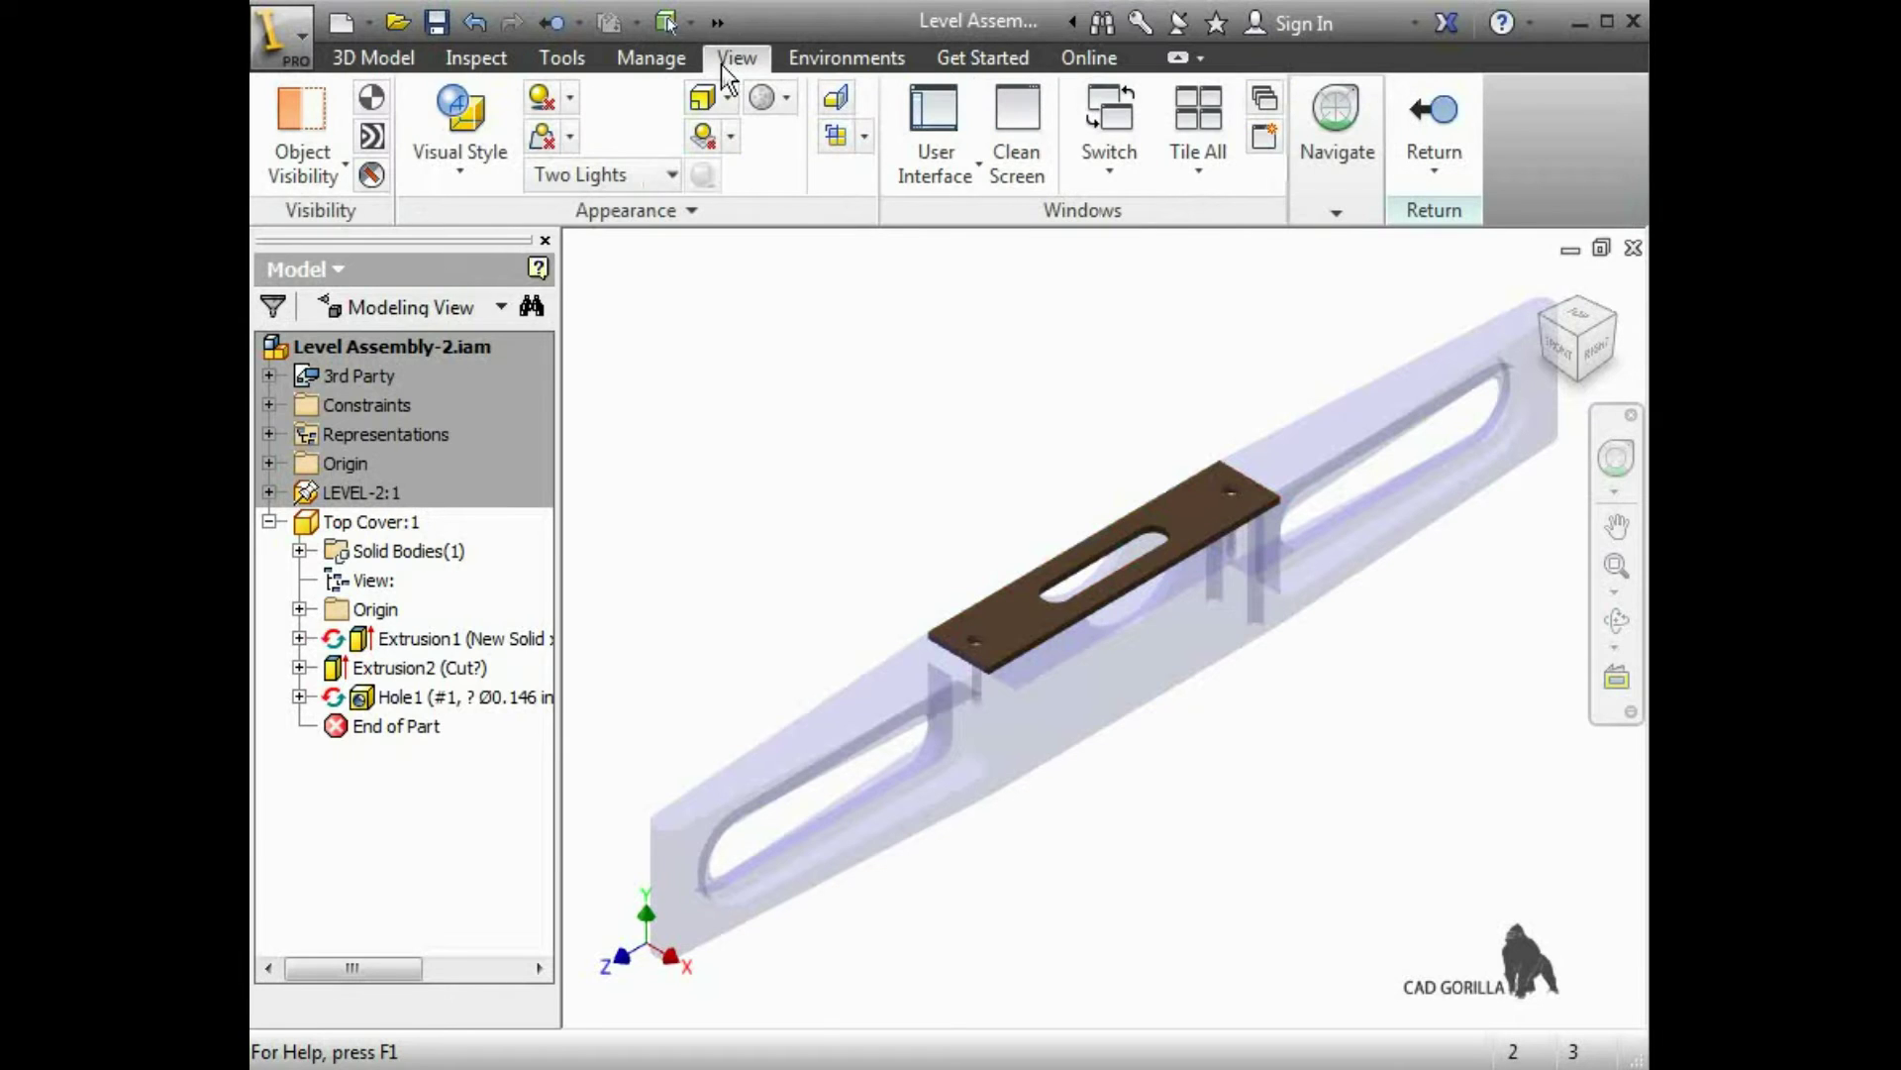
{"action": "left_click", "coordinate": [471, 175]}
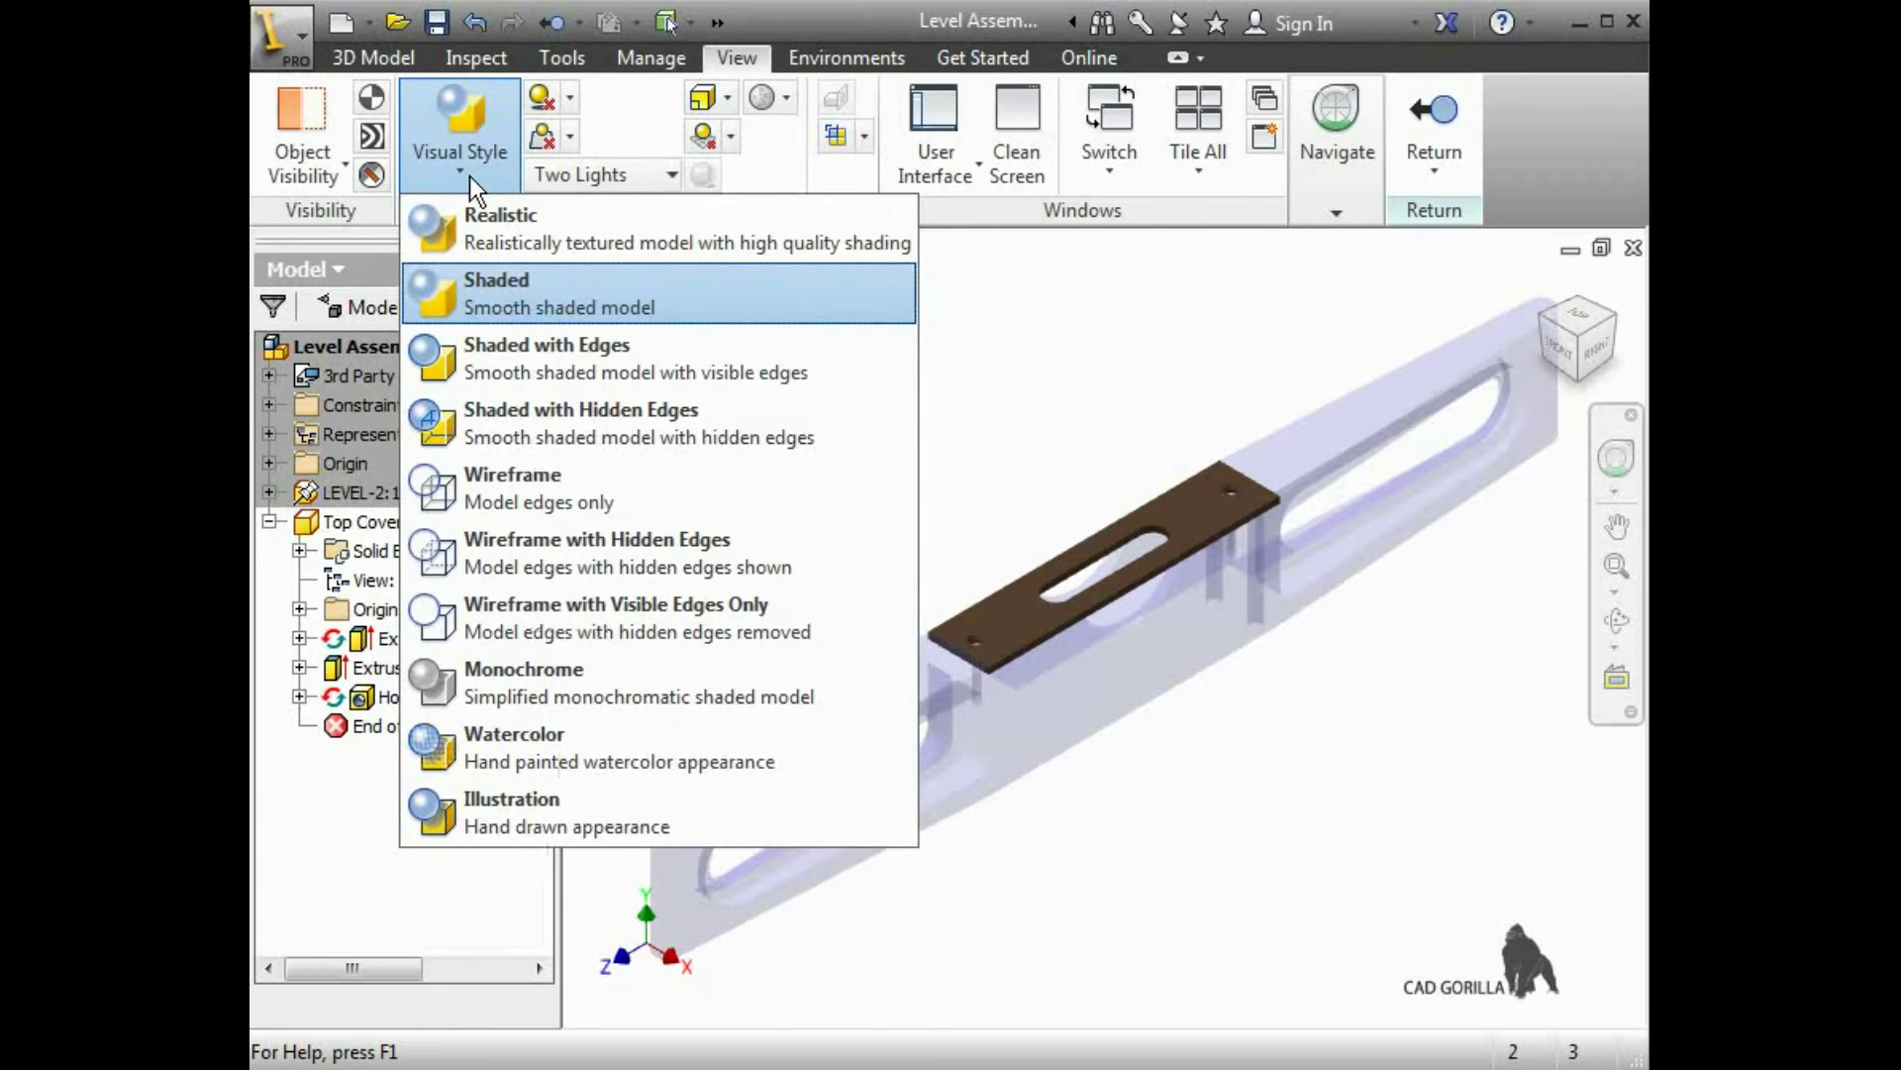
{"action": "left_click", "coordinate": [556, 419]}
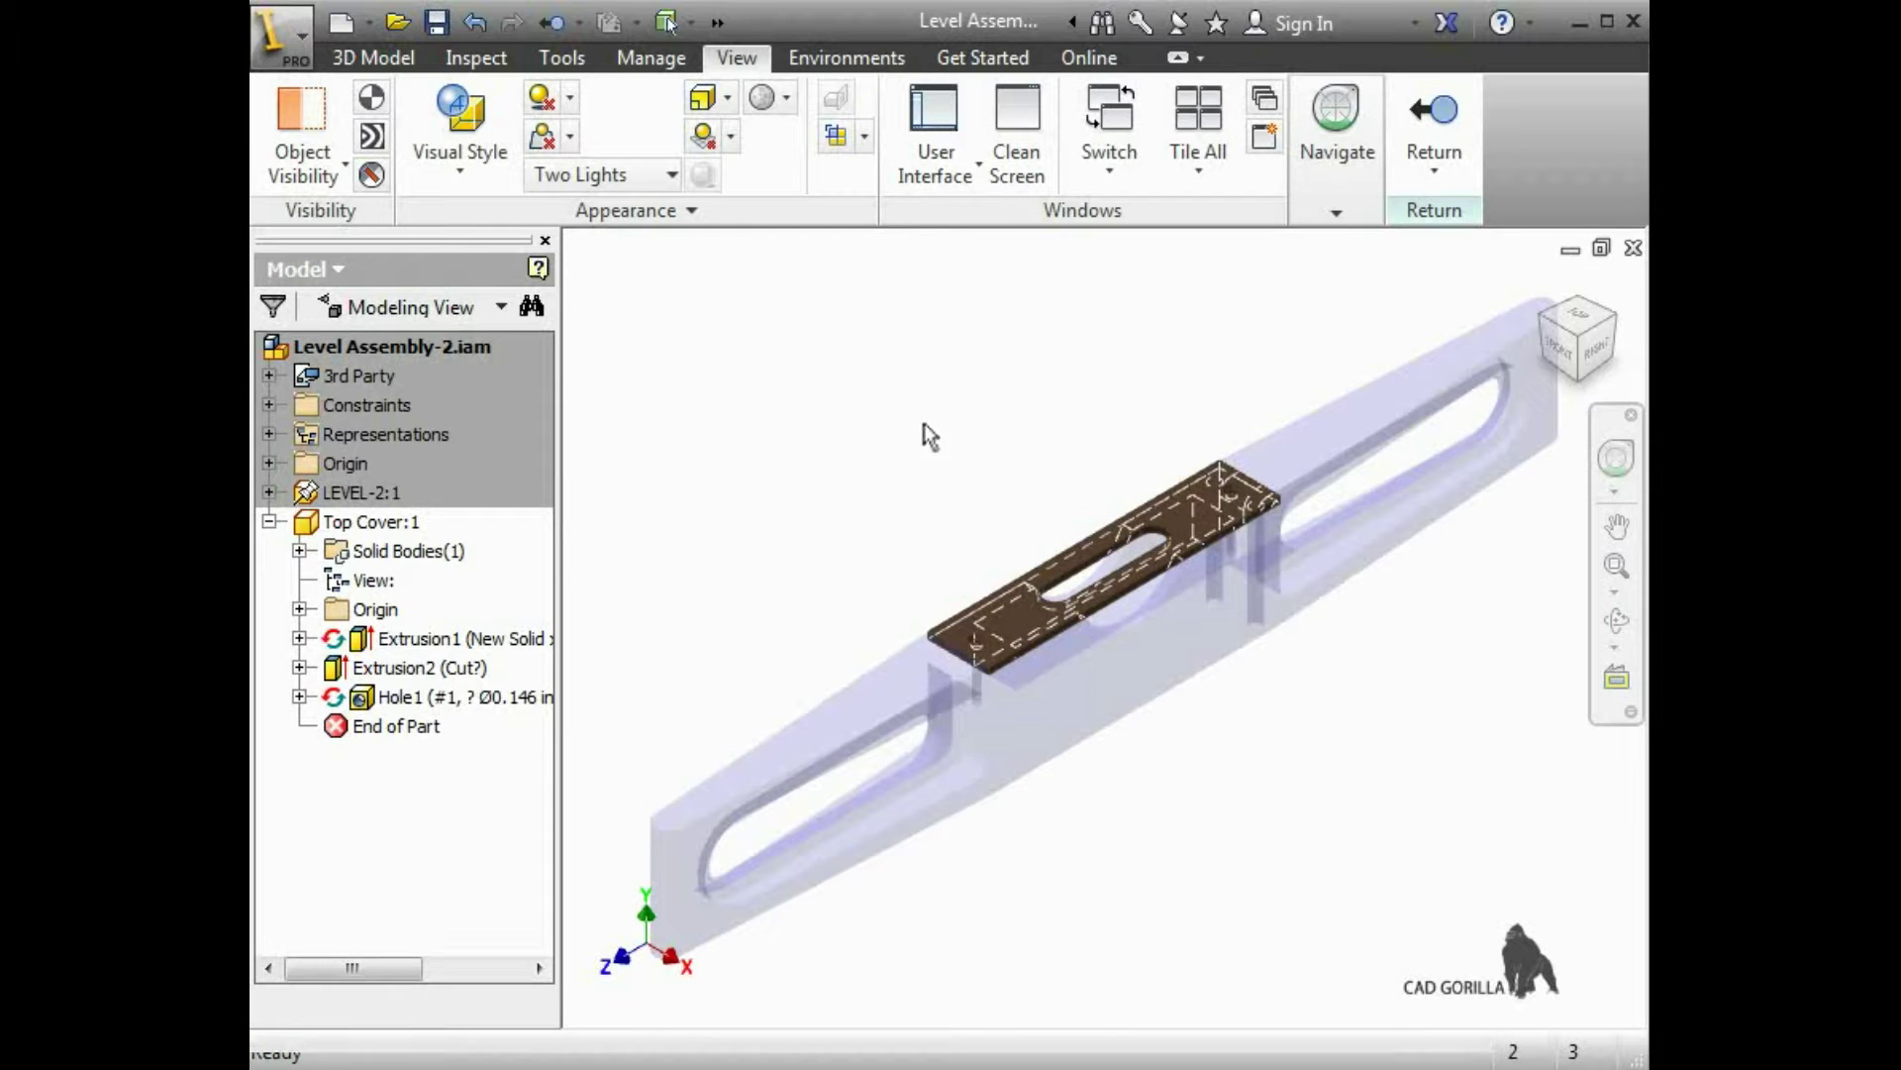
View the cover from the top, looking straight at its top face
{"action": "left_click", "coordinate": [1595, 323]}
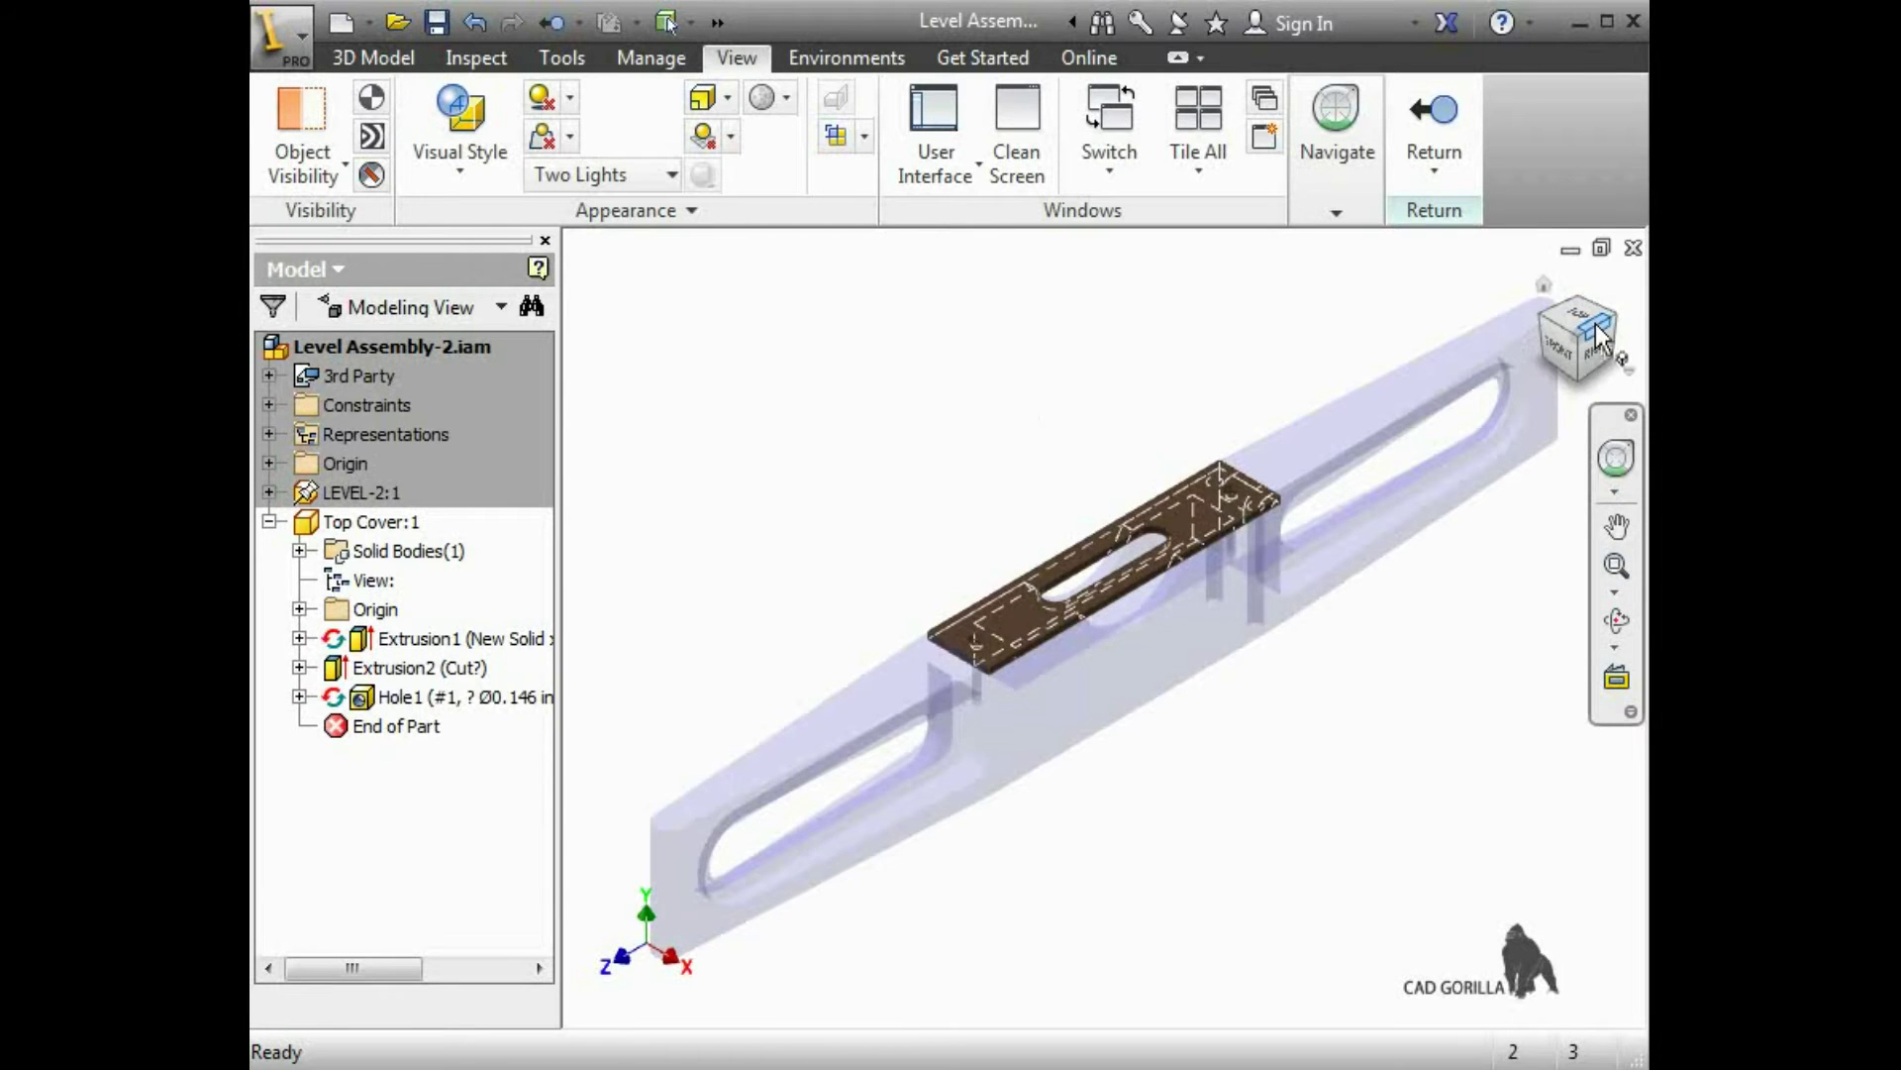
{"action": "left_click", "coordinate": [1226, 603]}
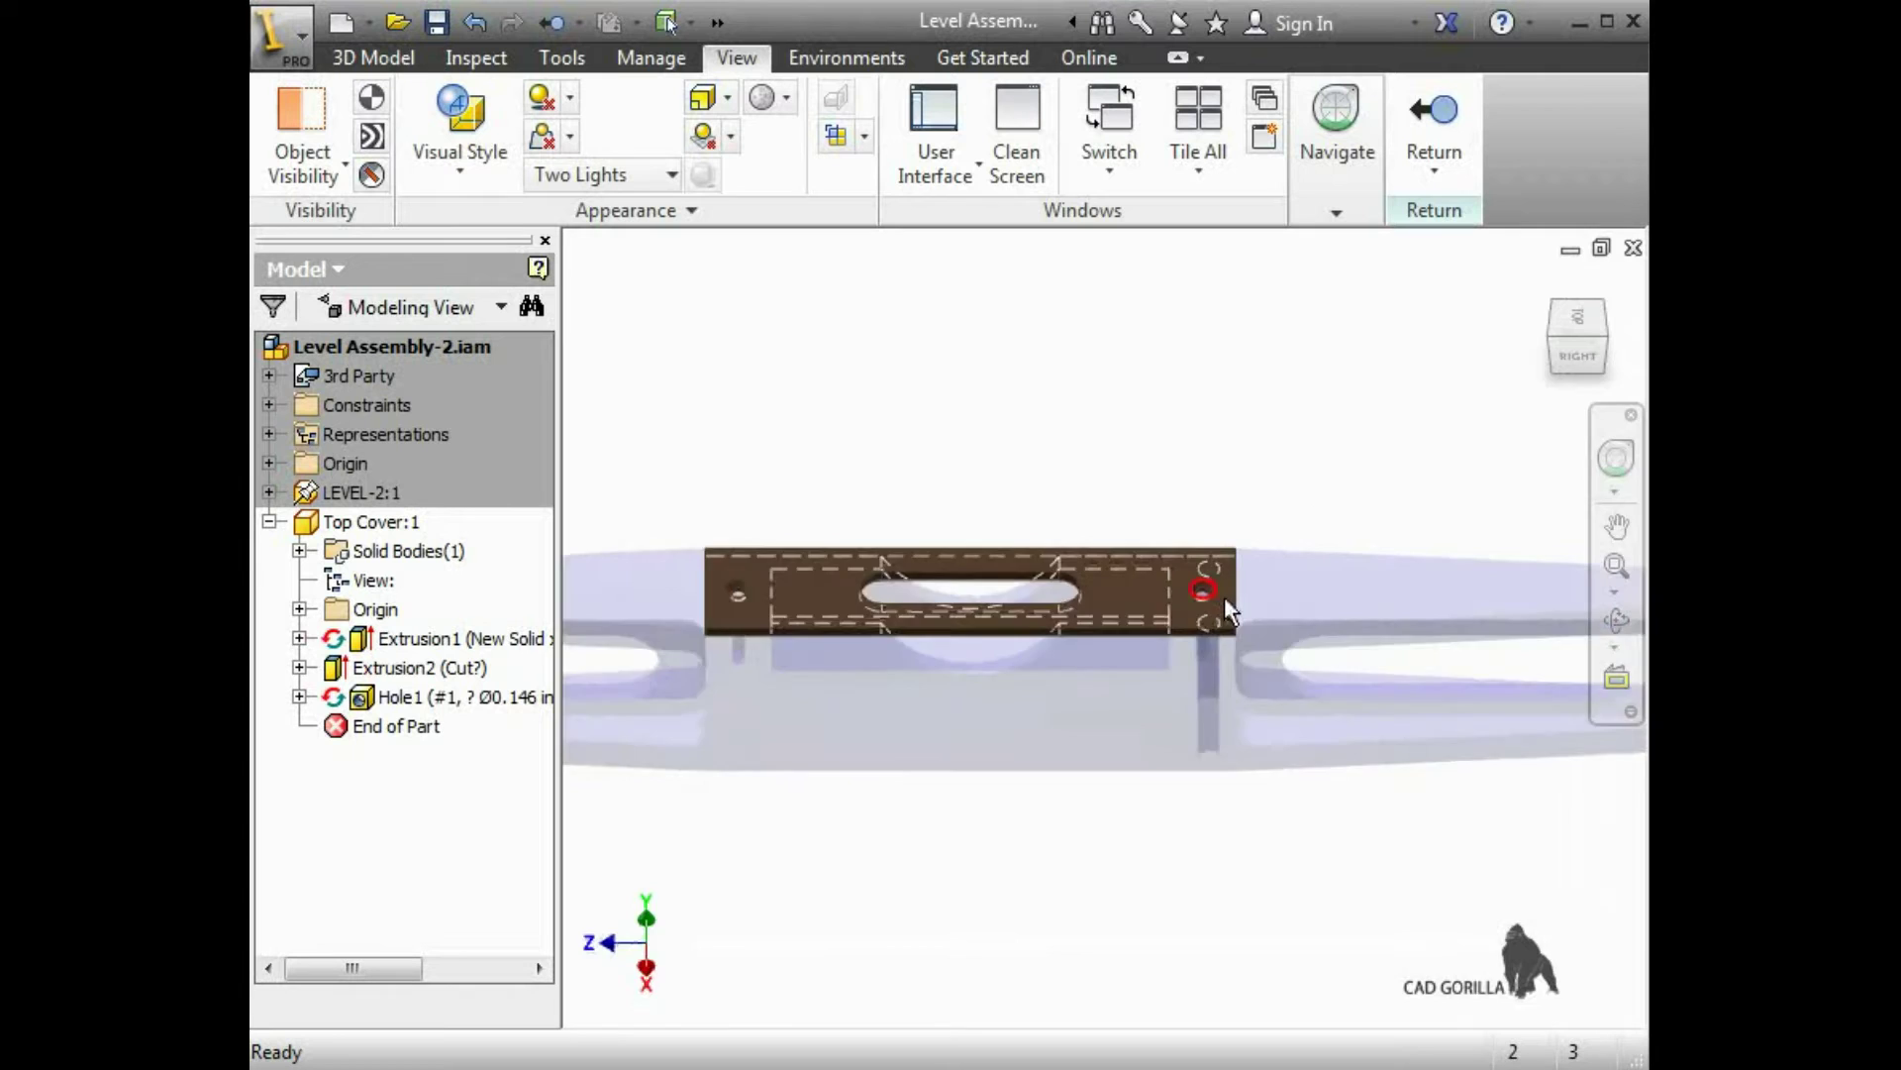
{"action": "key", "text": "Page_Up"}
{"action": "left_click", "coordinate": [1377, 553]}
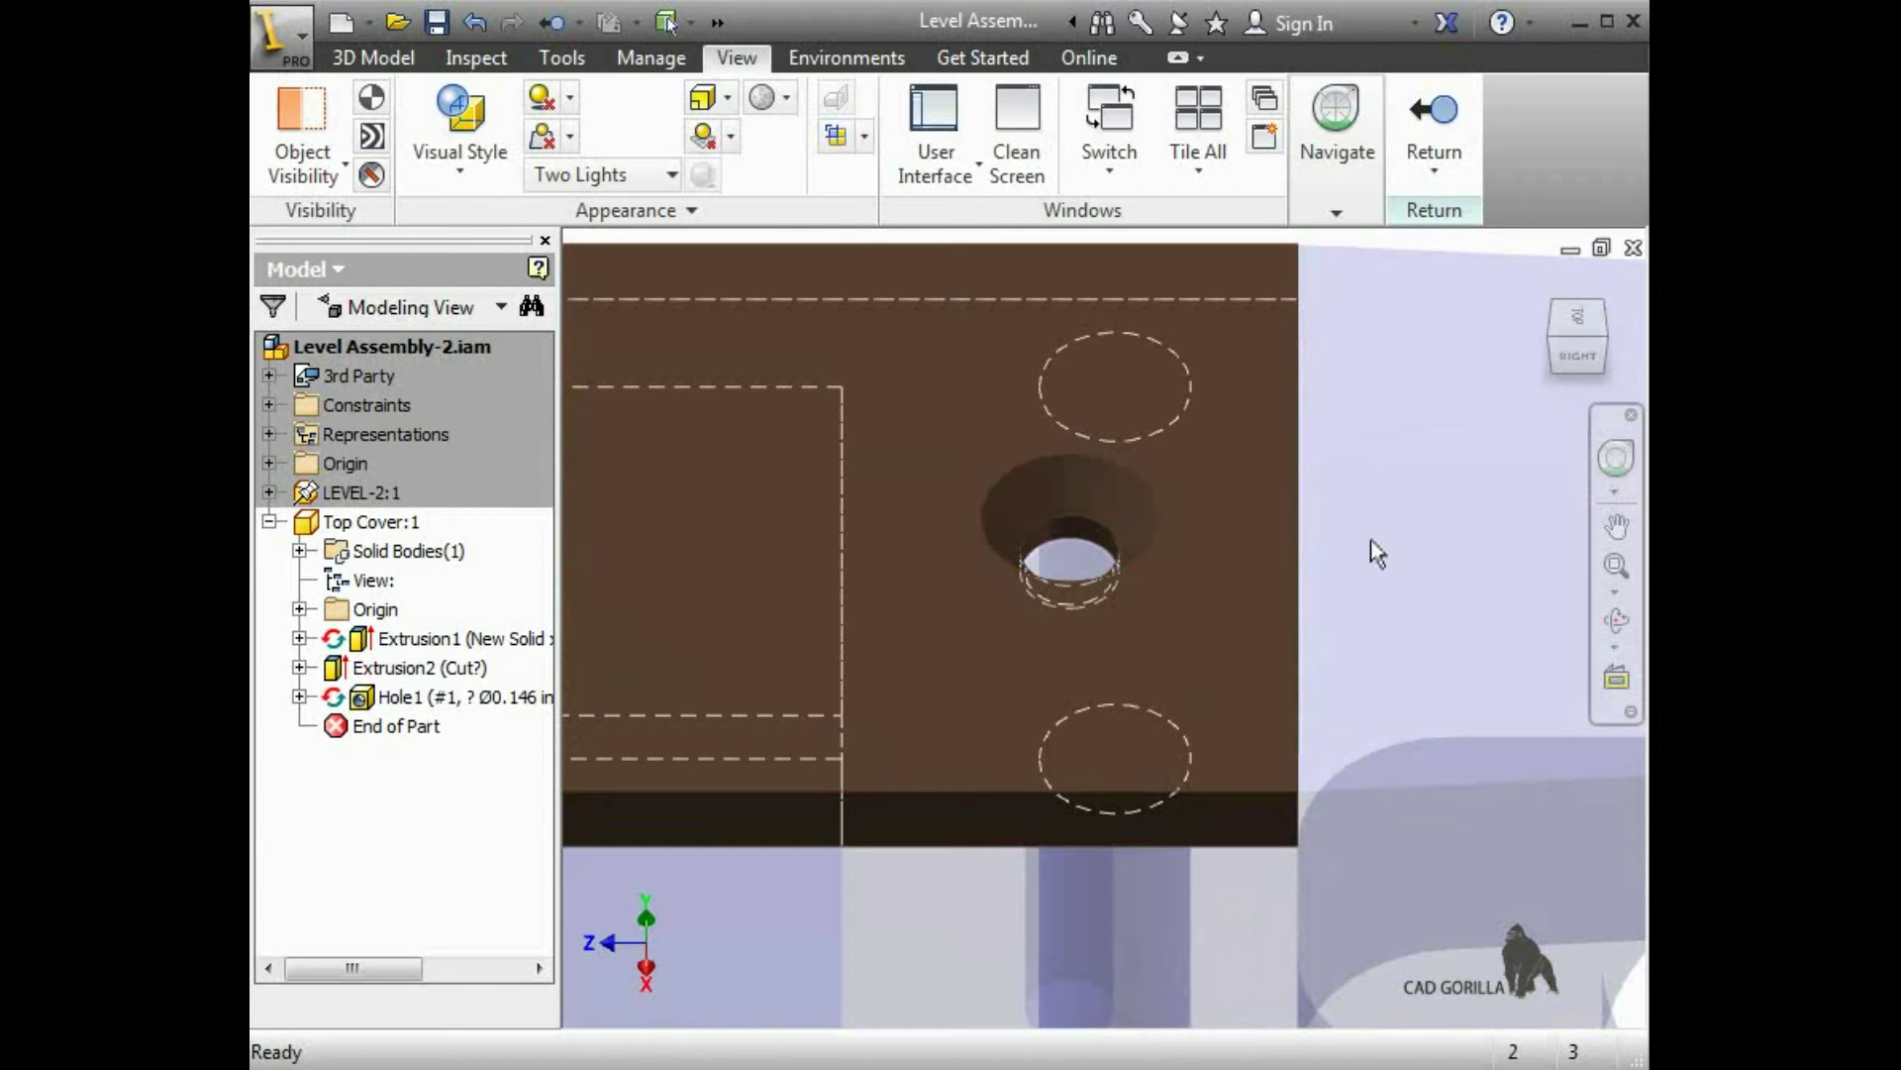
Start Sketch4 on the cover's top face and project the upper and lower hole edges
{"action": "left_click", "coordinate": [1246, 509]}
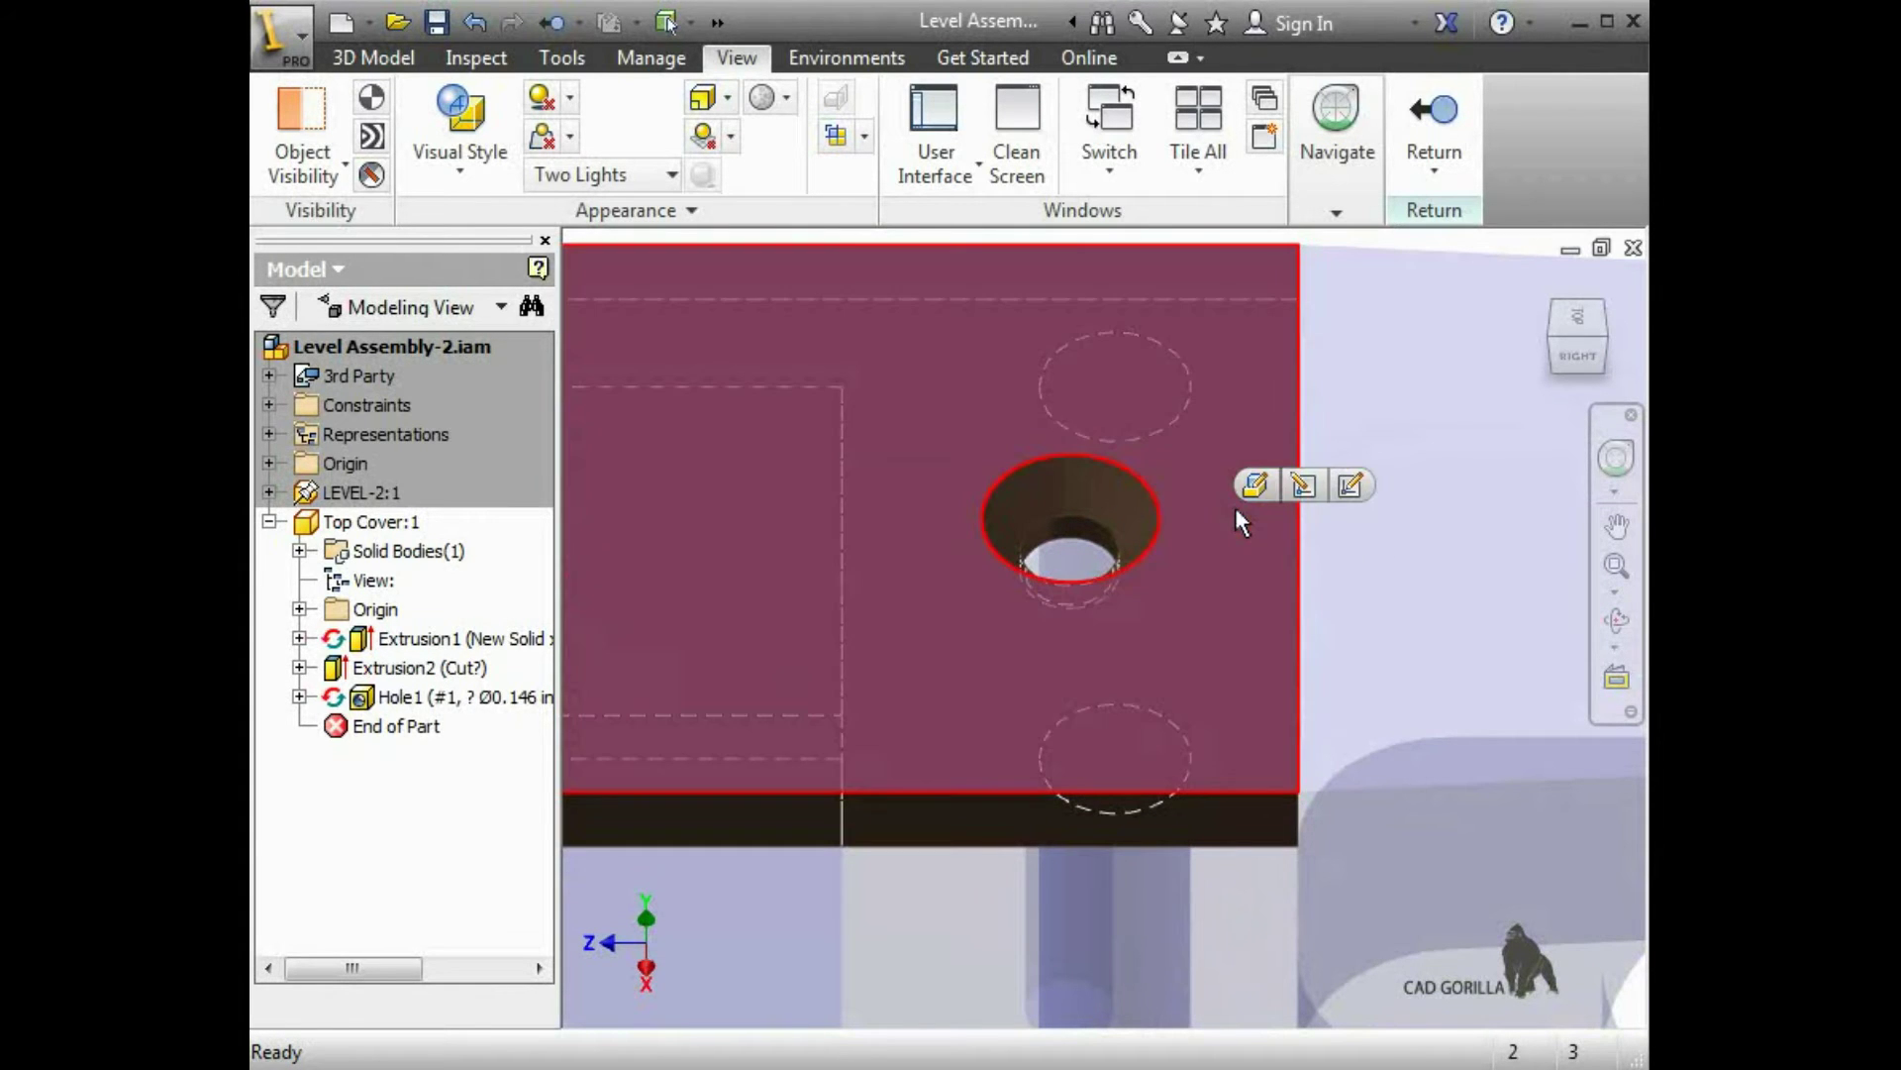
{"action": "left_click", "coordinate": [1351, 487]}
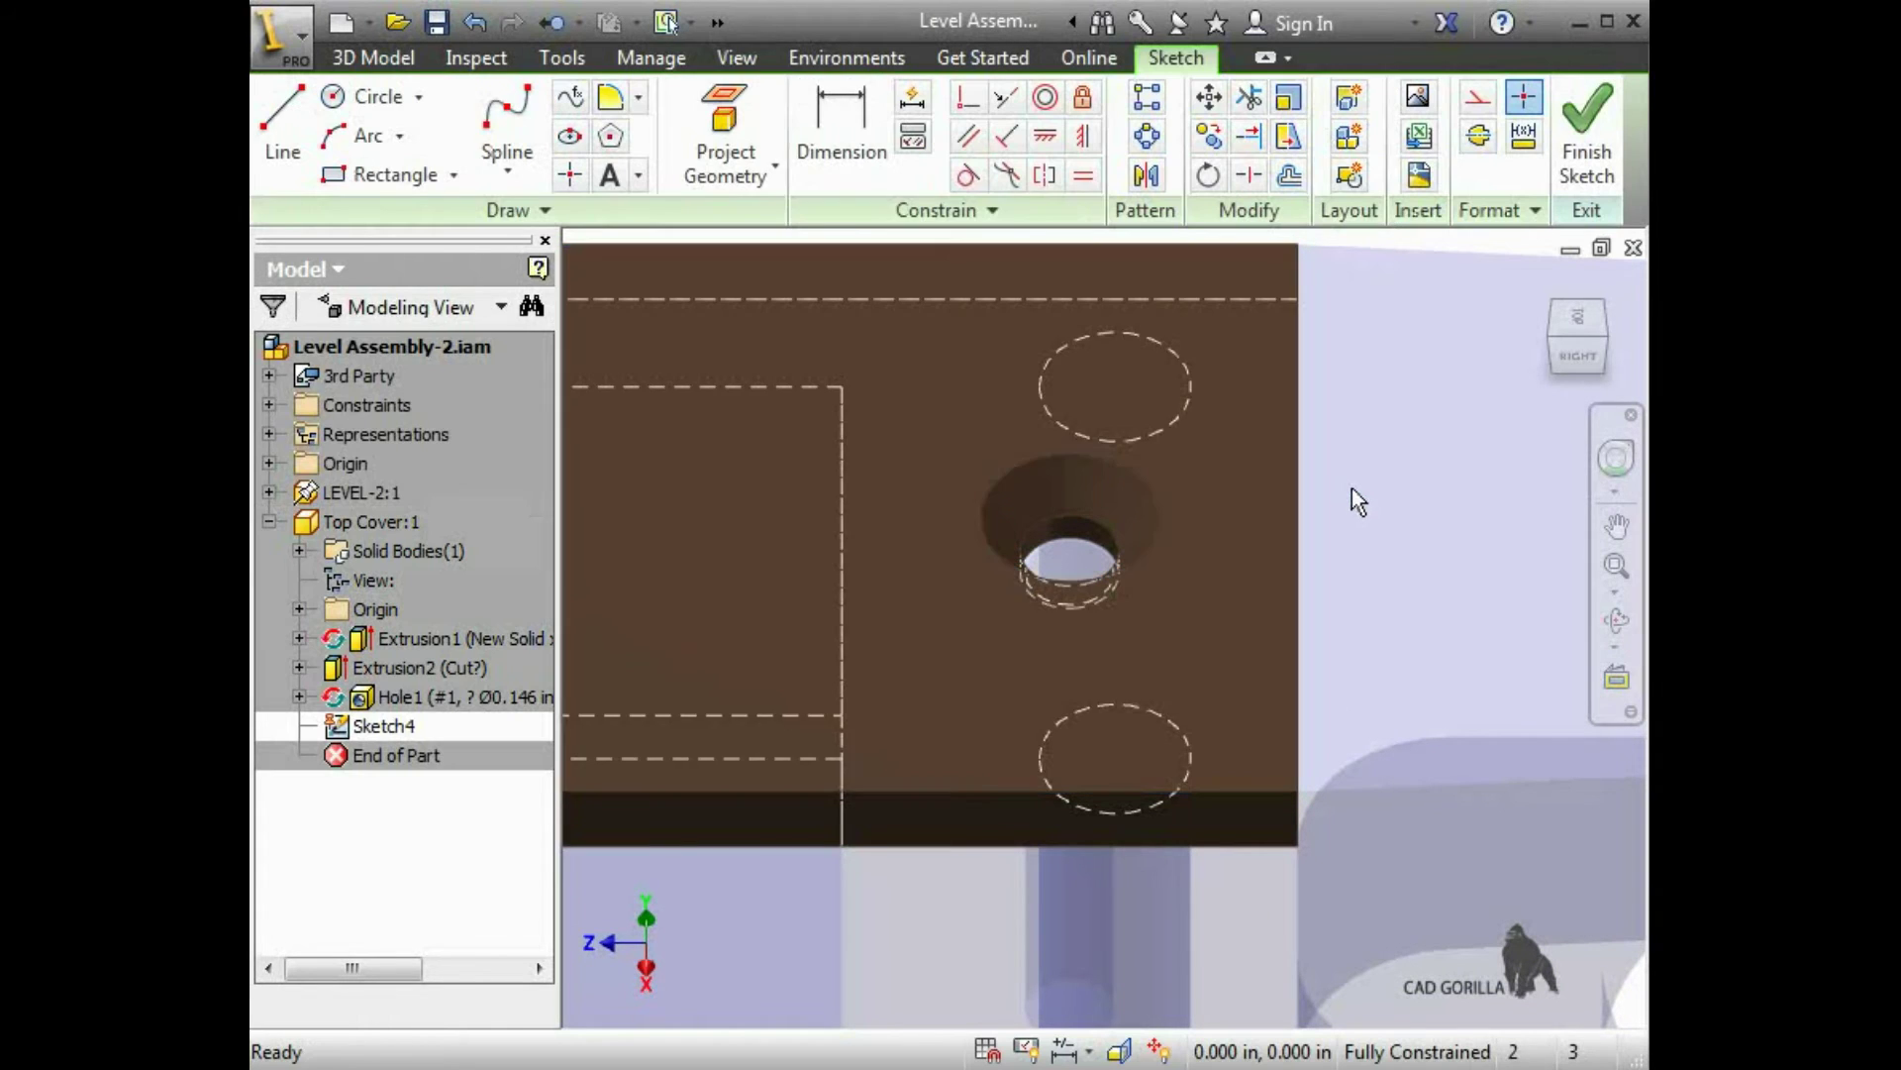
{"action": "left_click", "coordinate": [715, 107]}
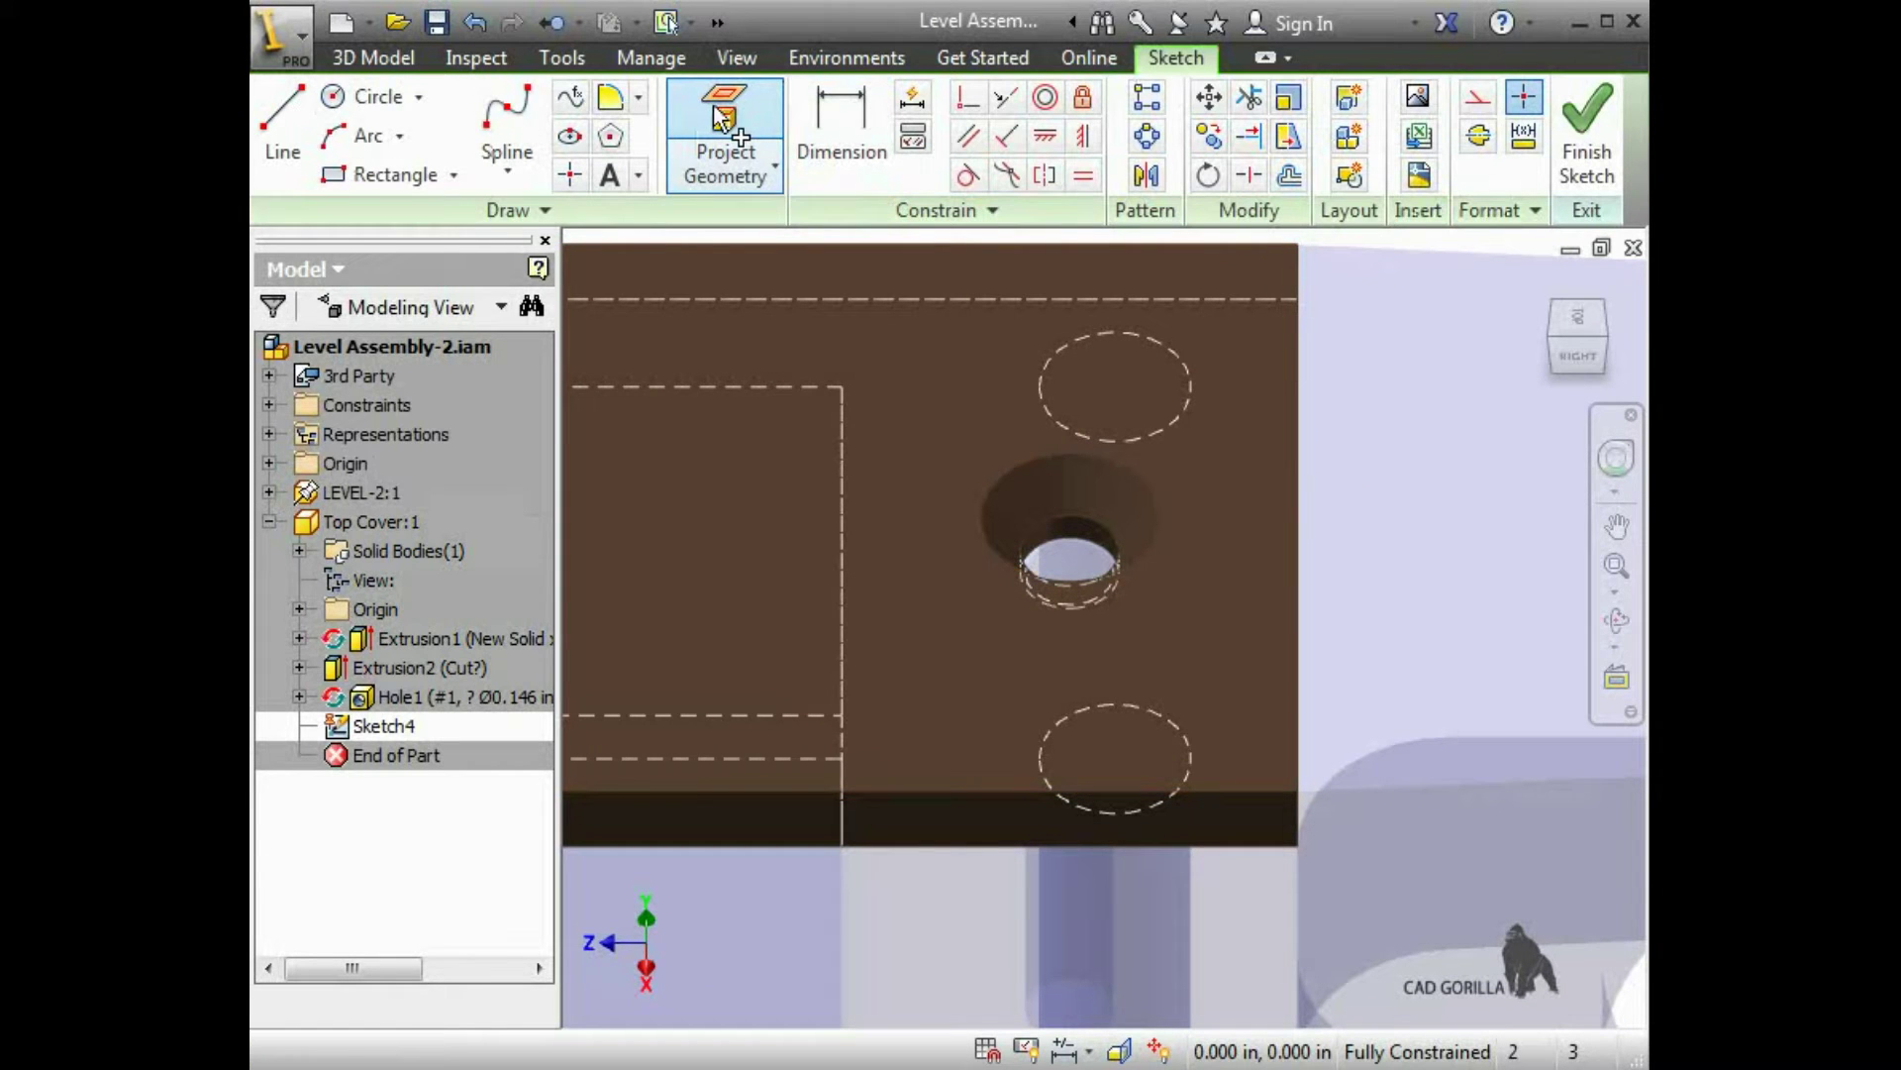
{"action": "left_click", "coordinate": [1158, 431]}
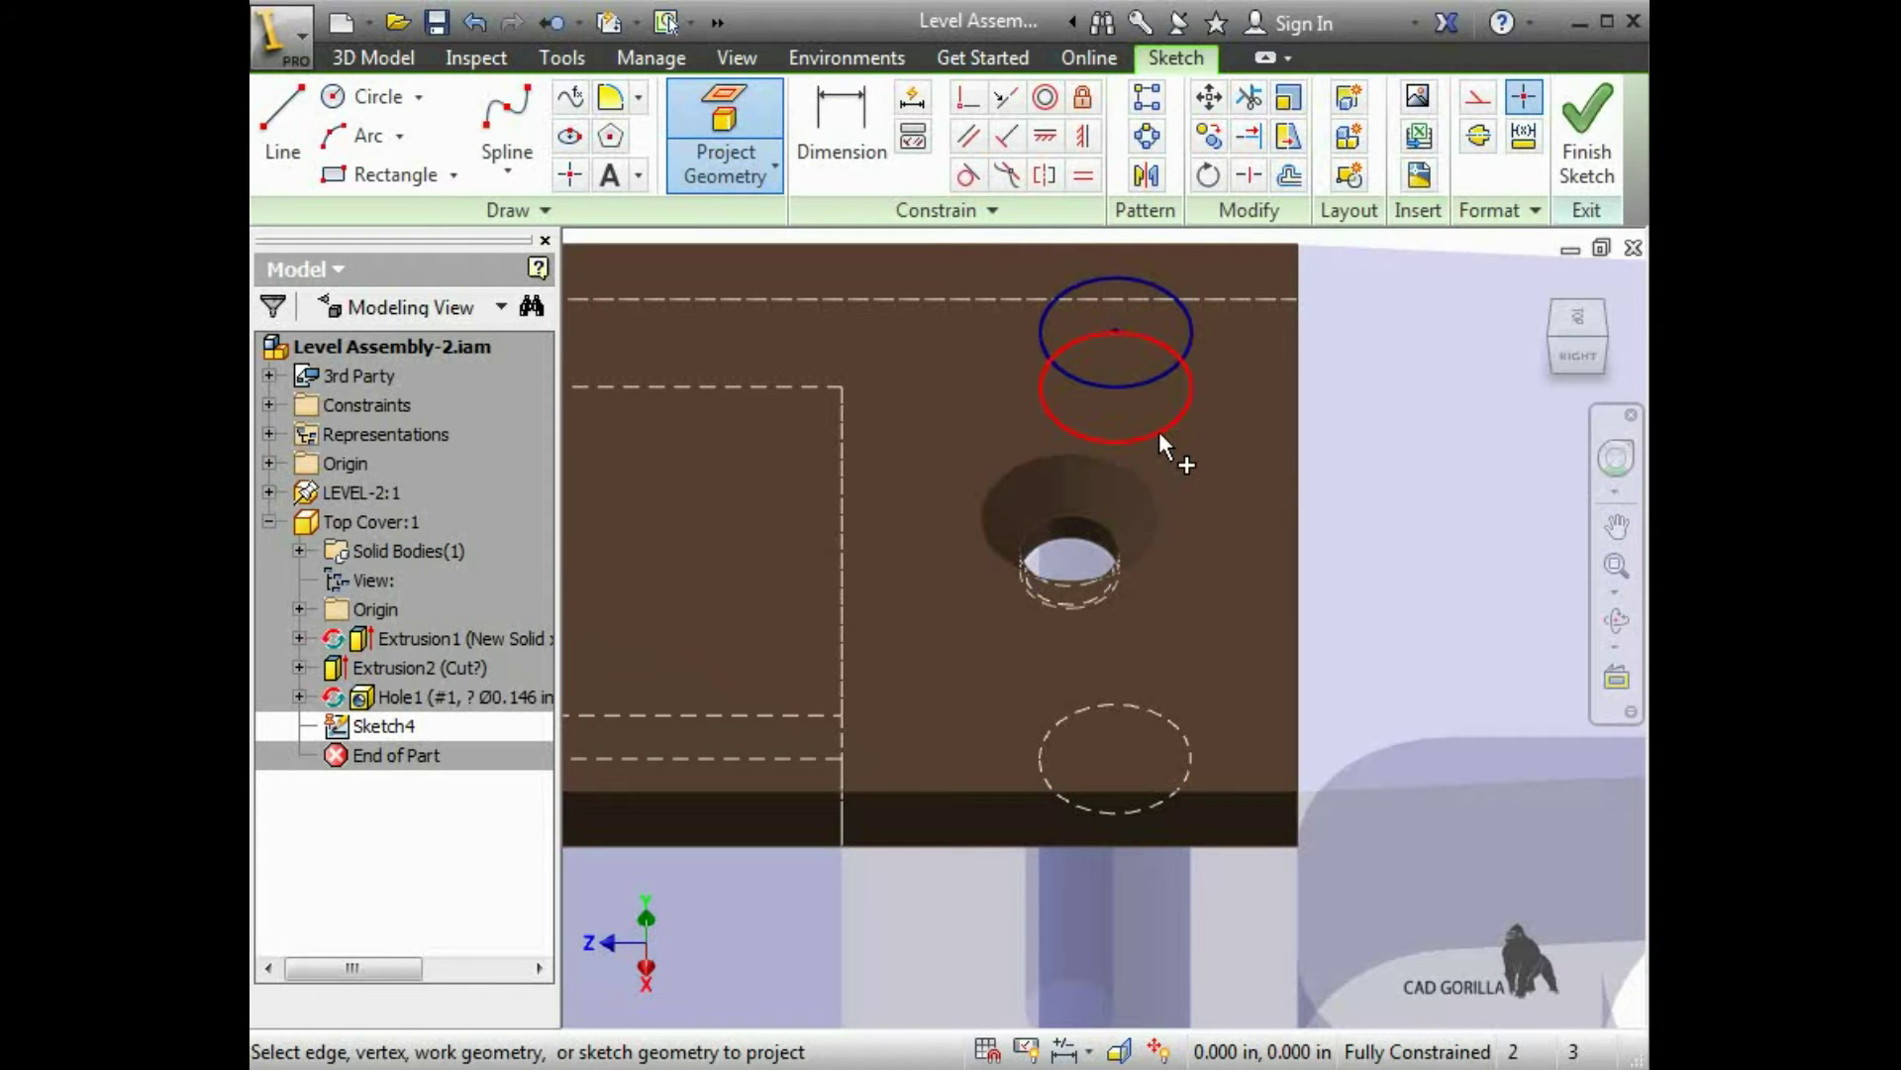
{"action": "left_click", "coordinate": [1165, 715]}
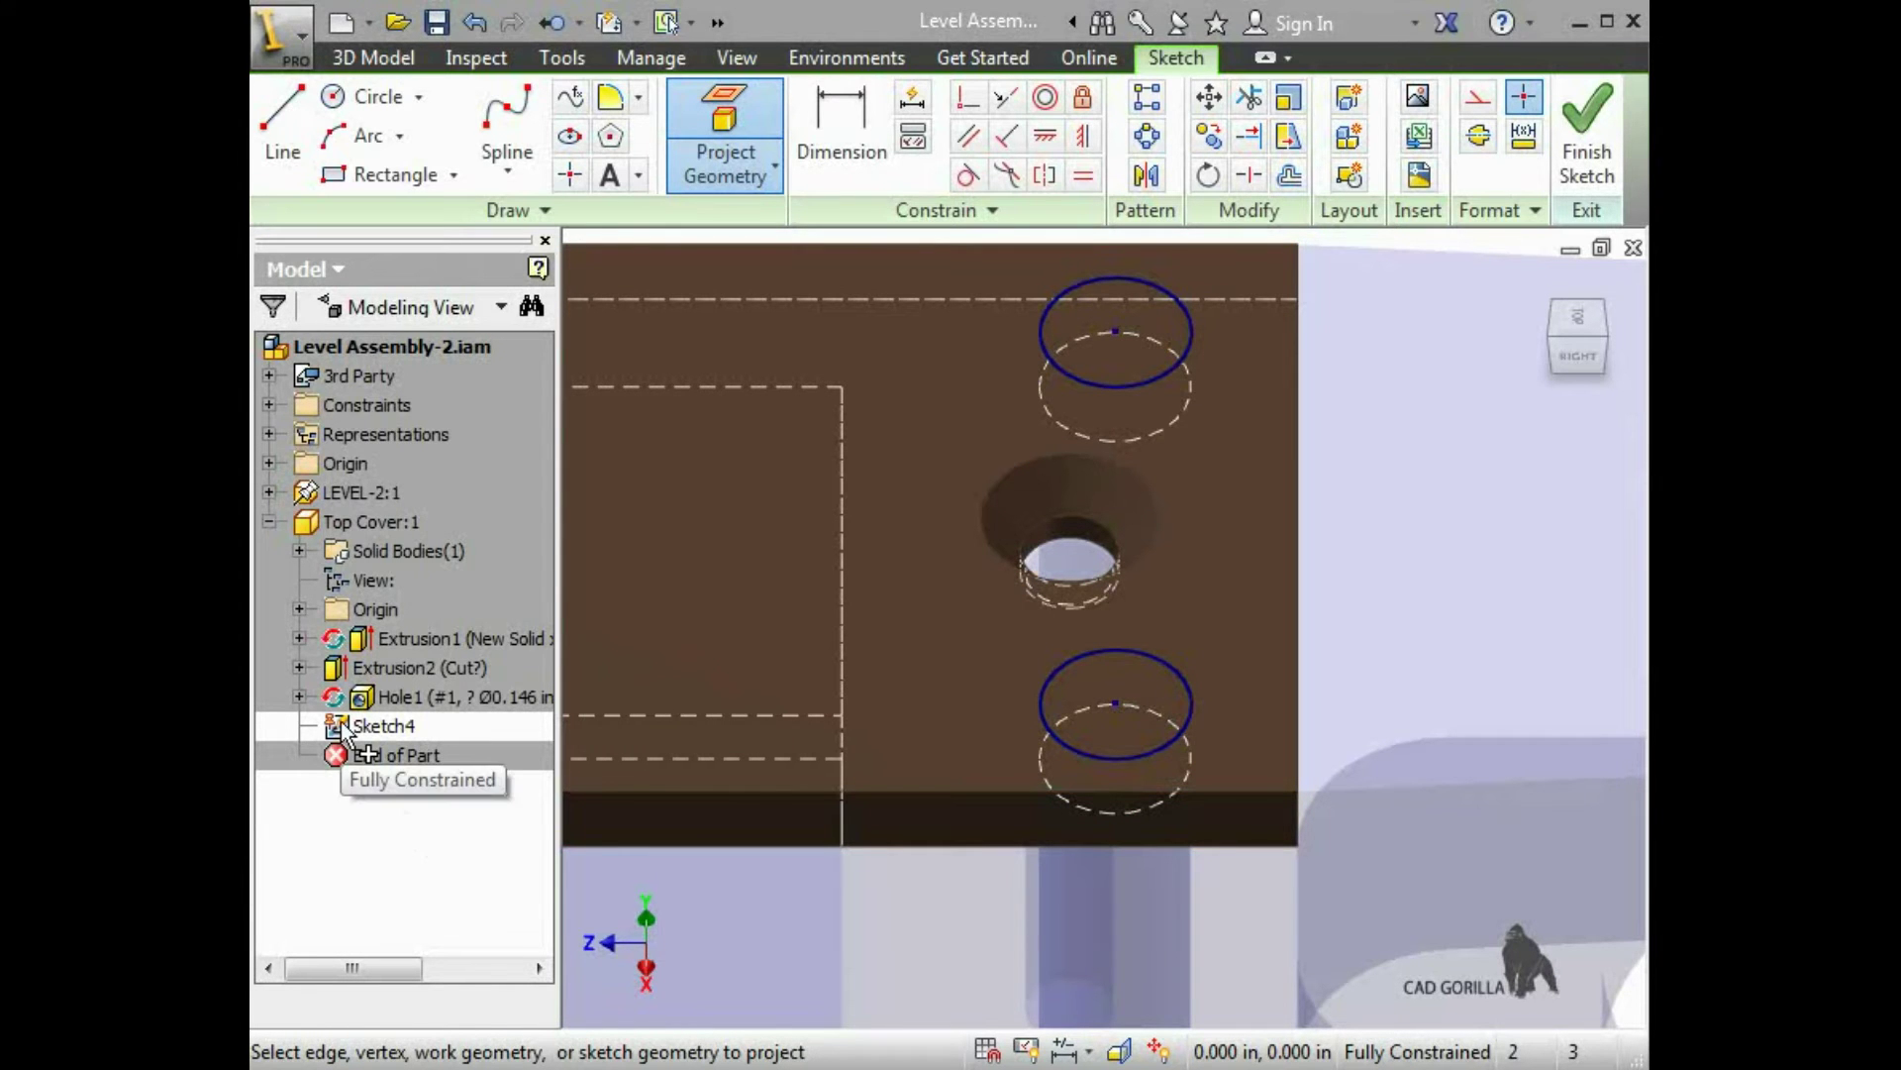
Show all constraints, delete the upper circle's two constraints, and drag the circle left
{"action": "right_click", "coordinate": [1347, 342]}
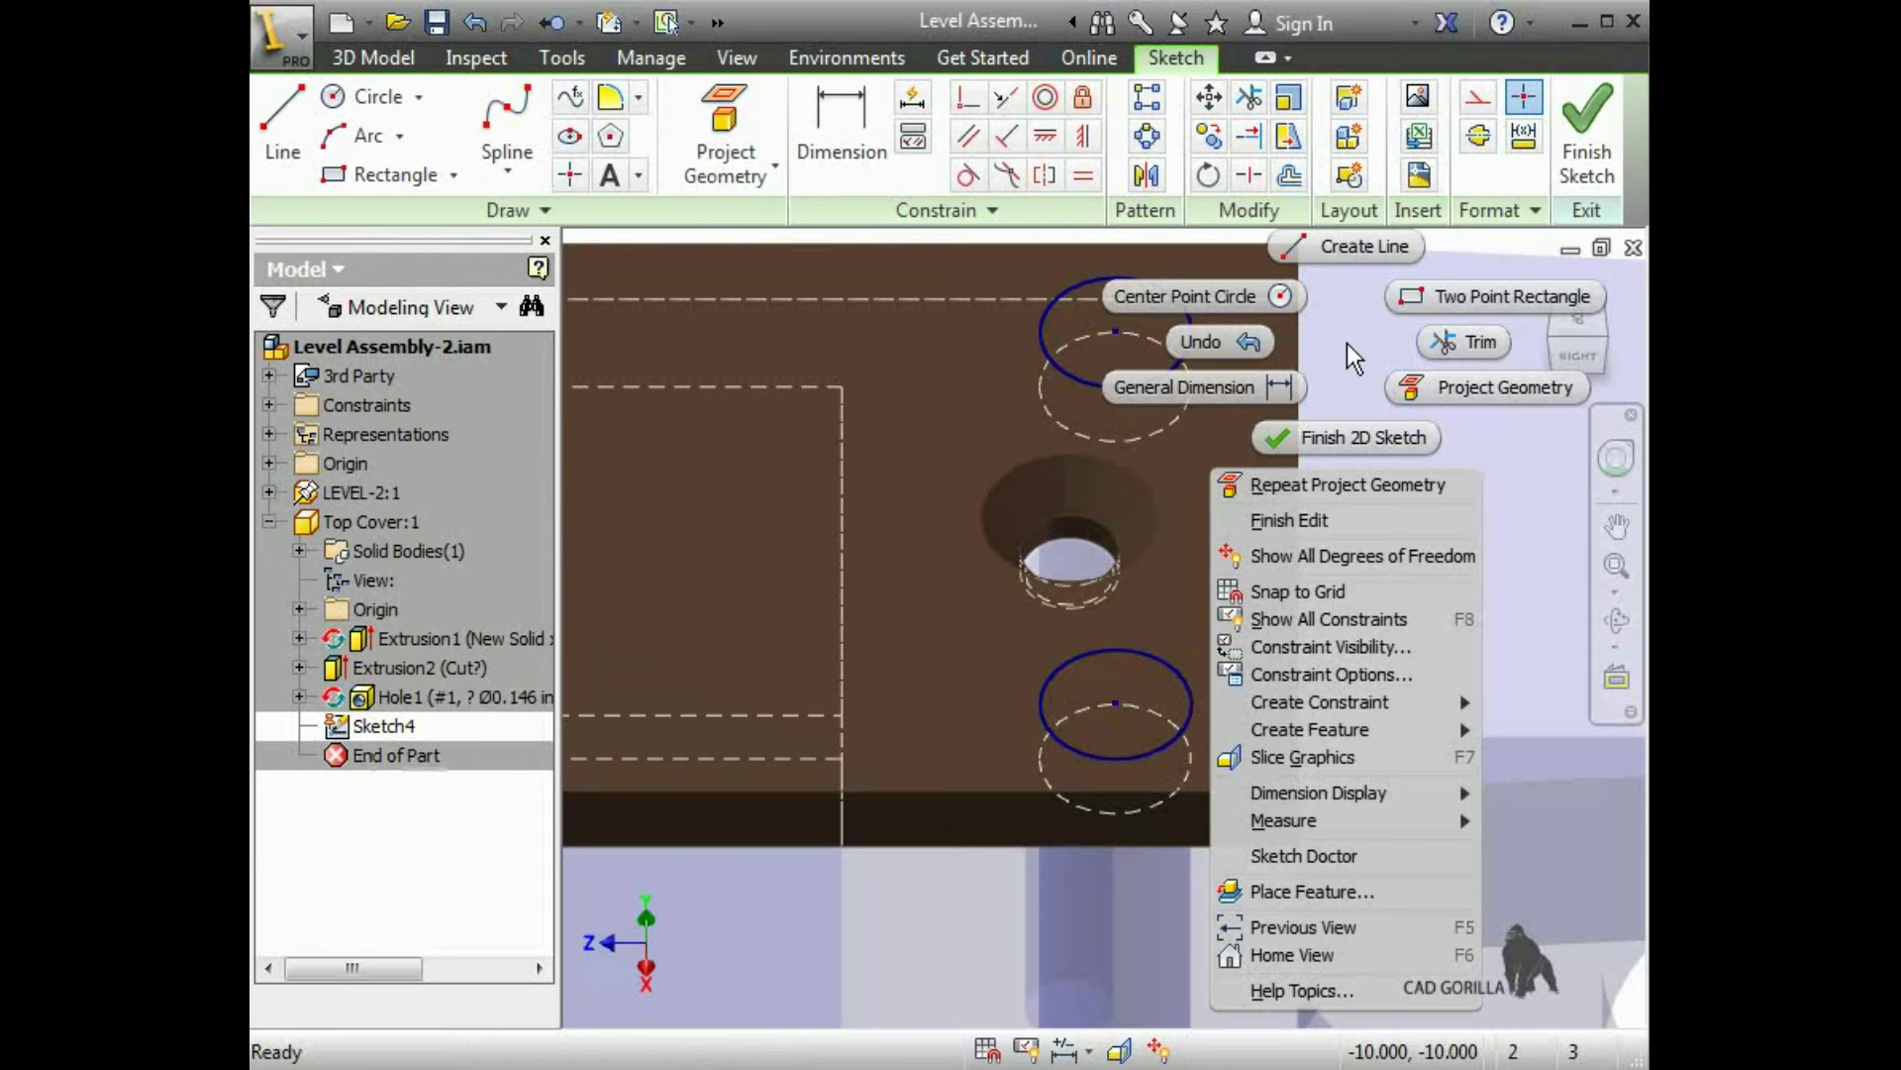
{"action": "left_click", "coordinate": [1337, 626]}
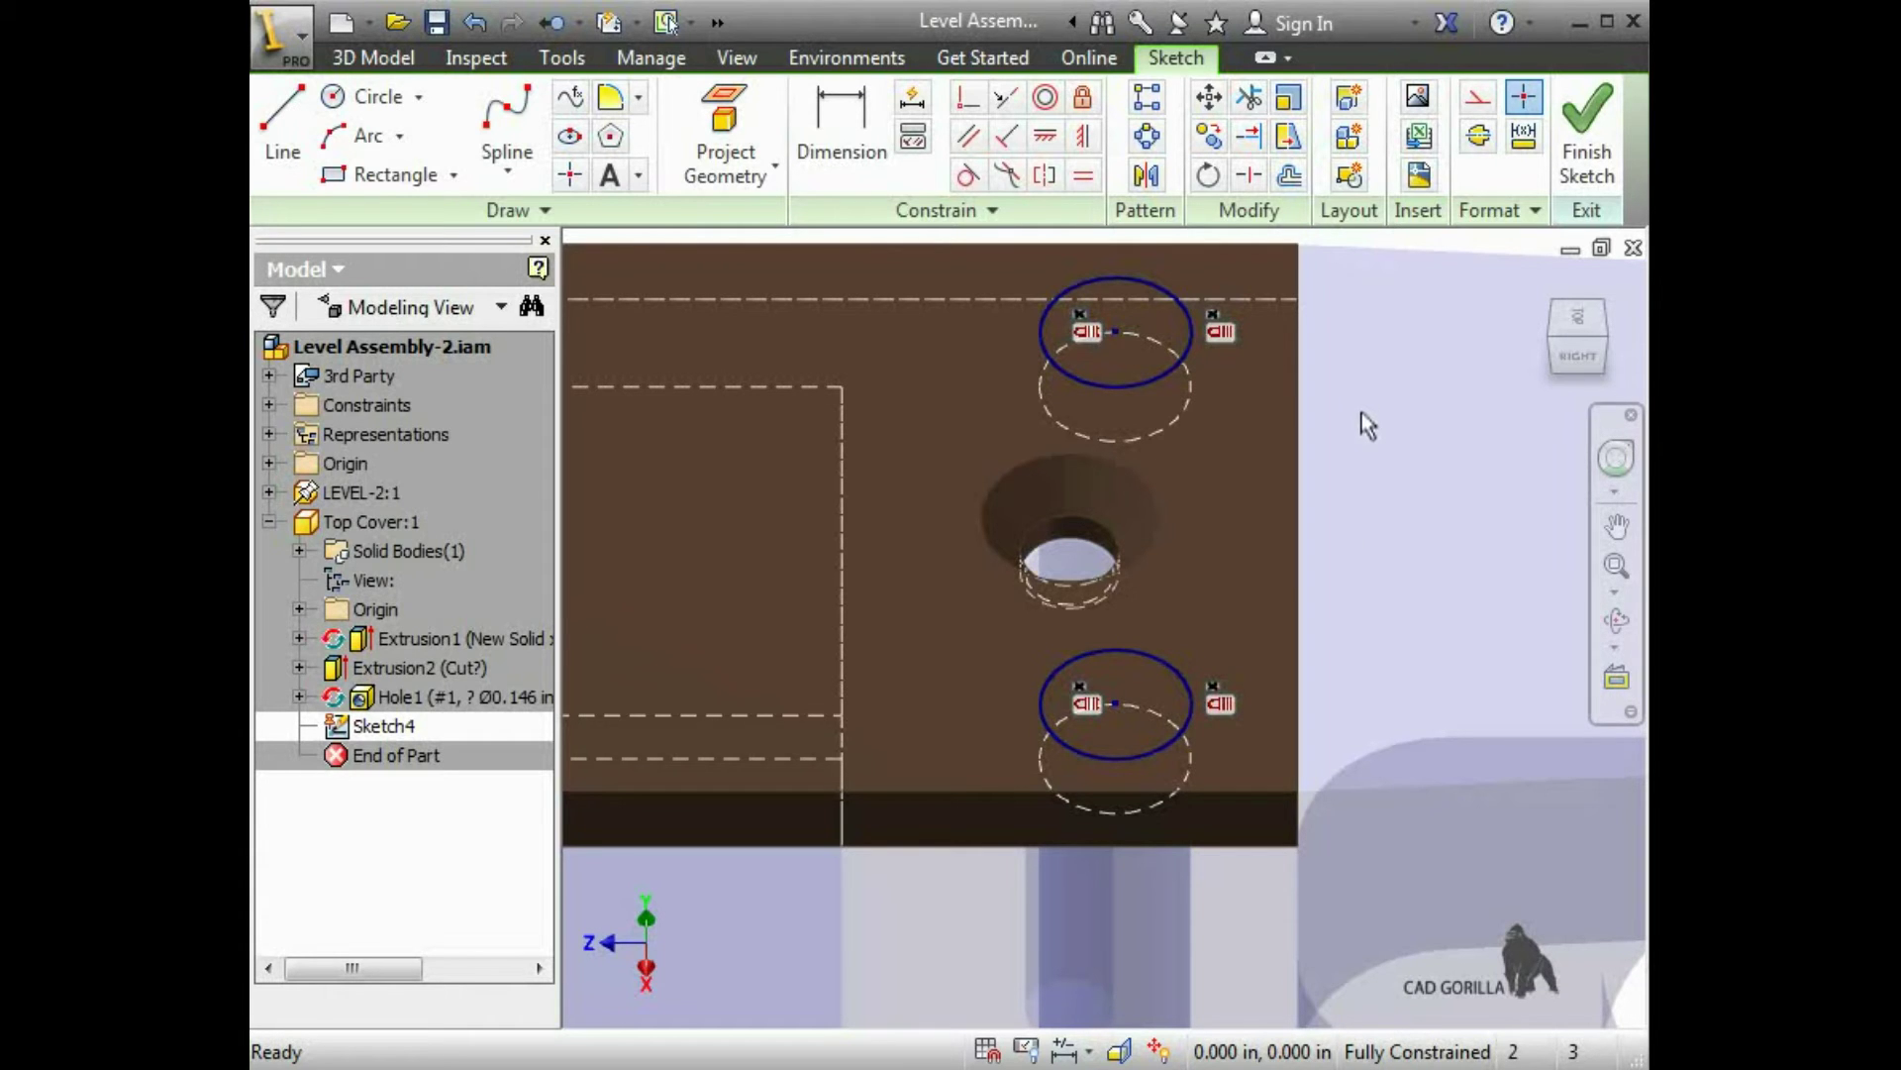
{"action": "left_click", "coordinate": [1220, 331]}
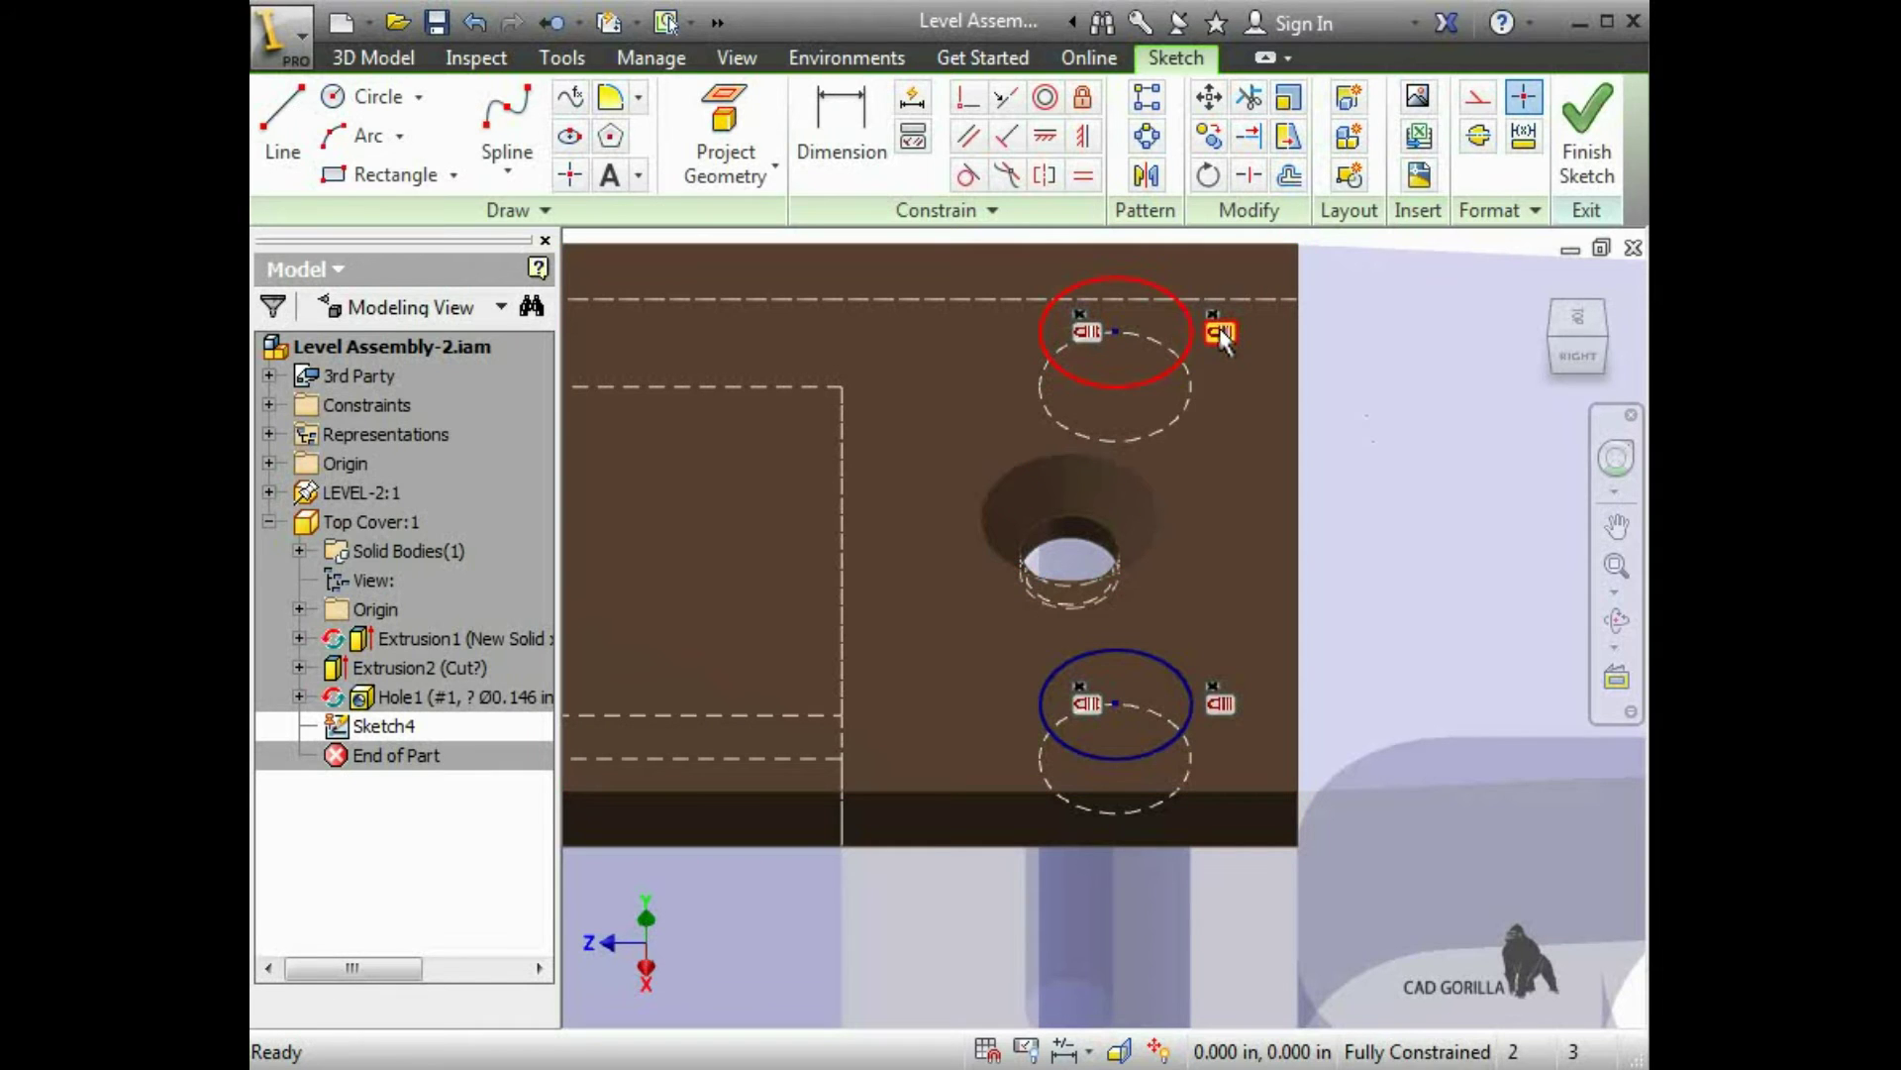
{"action": "key", "text": "Delete"}
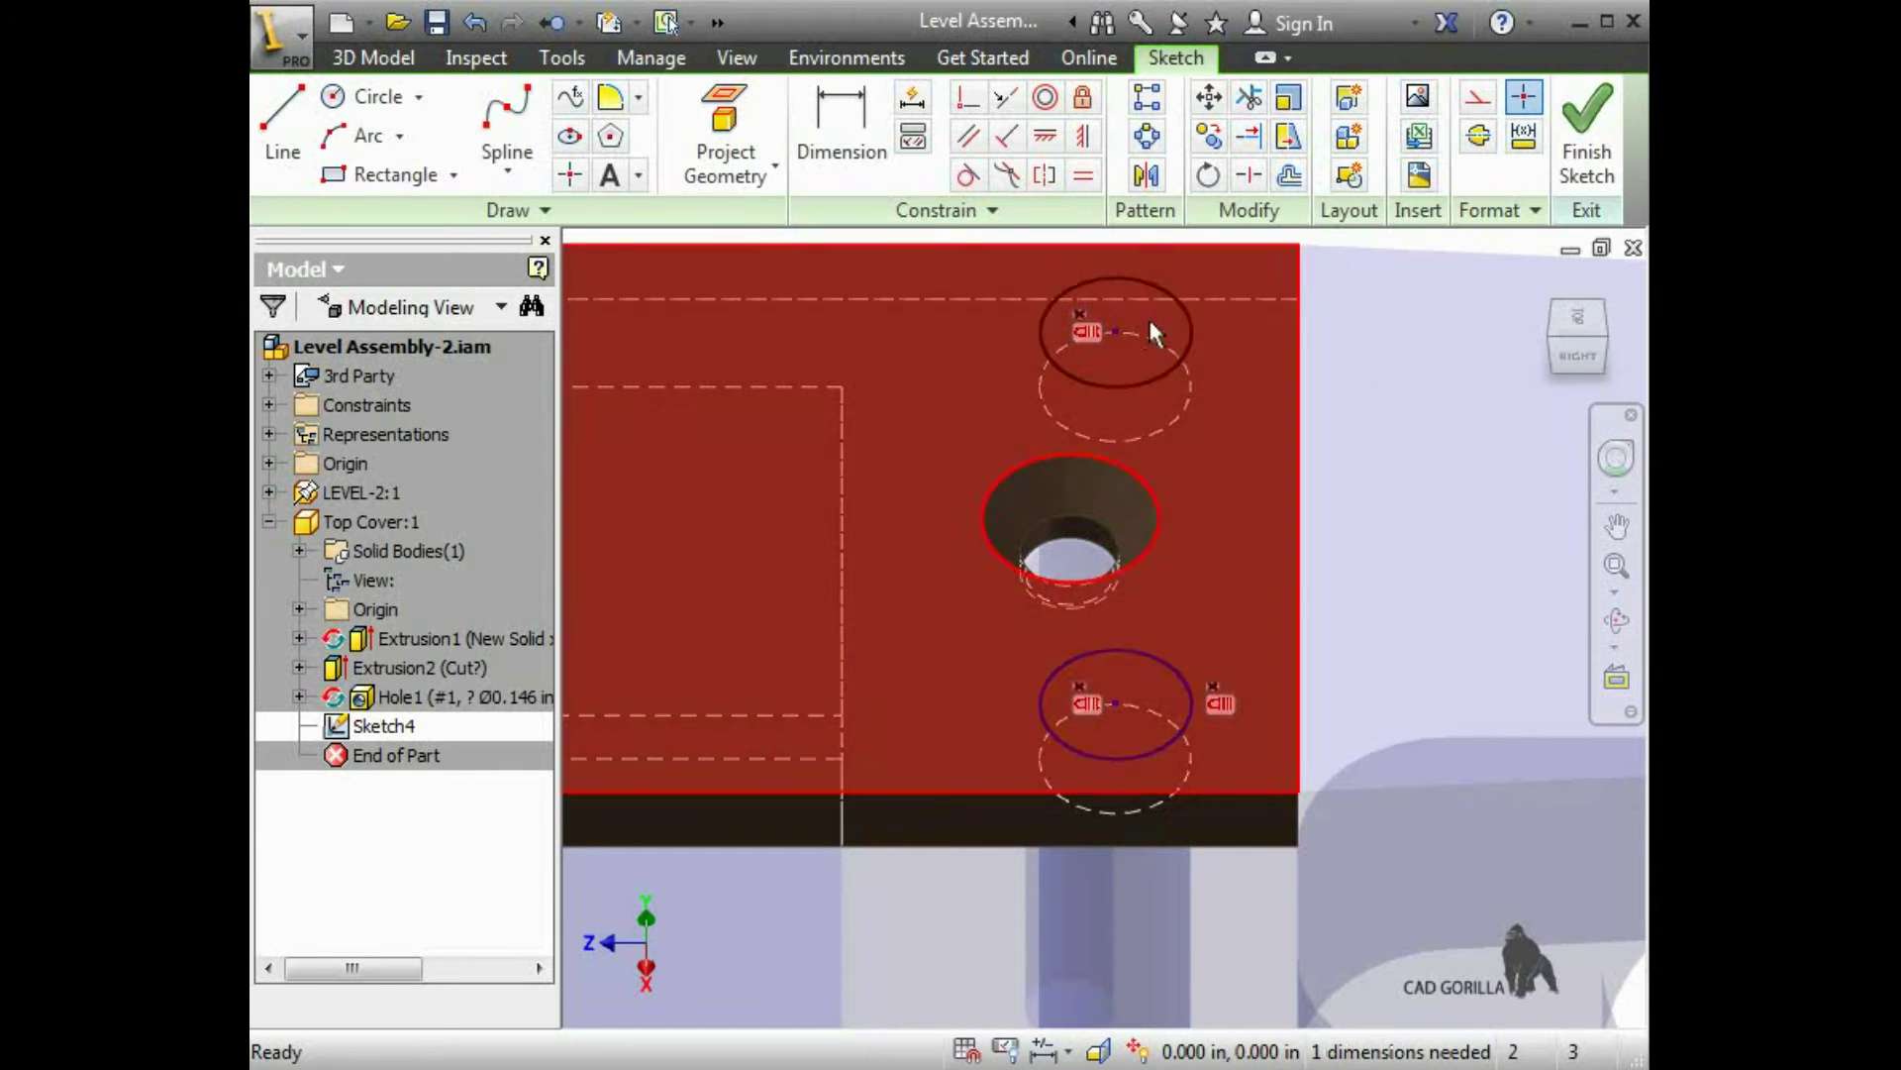
{"action": "left_click", "coordinate": [1086, 332]}
{"action": "key", "text": "Delete"}
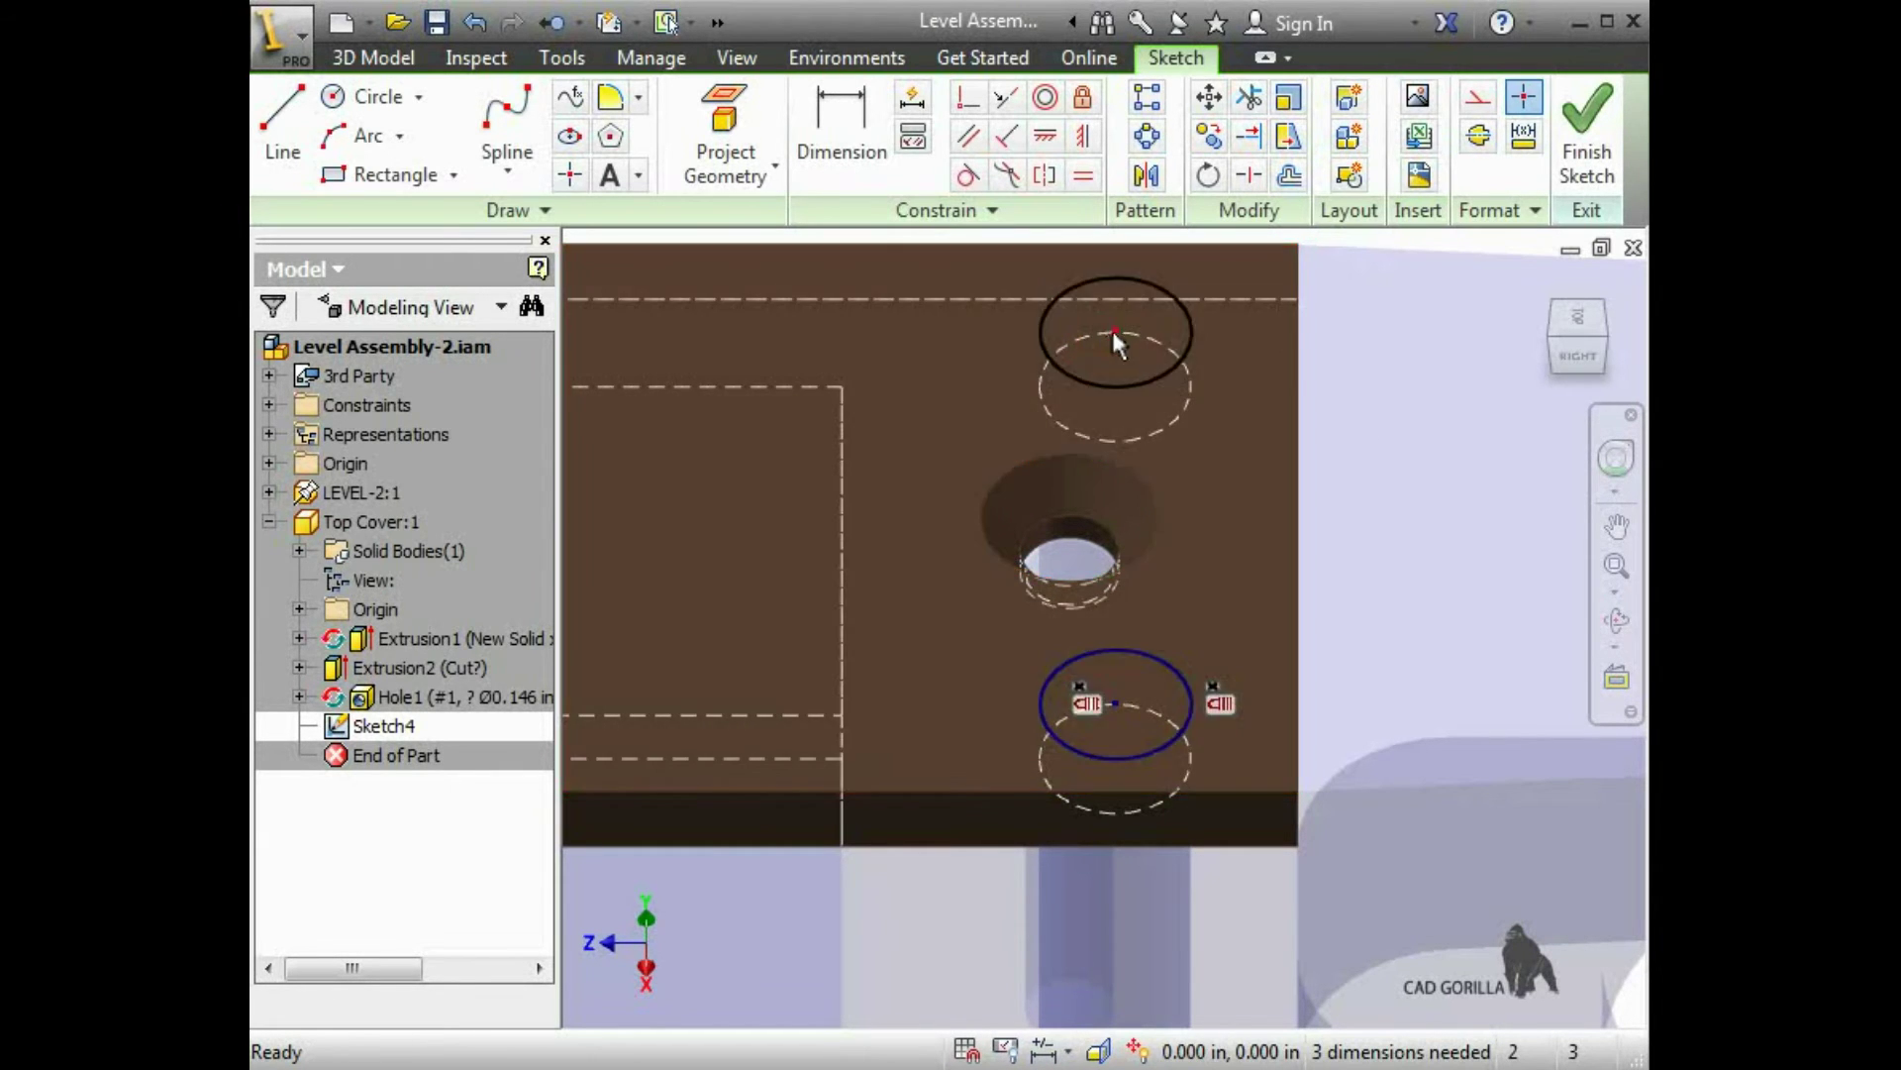
{"action": "mouse_move", "coordinate": [1114, 329]}
{"action": "left_mouse_down"}
{"action": "mouse_move", "coordinate": [972, 363]}
{"action": "mouse_move", "coordinate": [881, 460]}
{"action": "mouse_move", "coordinate": [996, 412]}
{"action": "mouse_move", "coordinate": [968, 433]}
{"action": "left_mouse_up"}
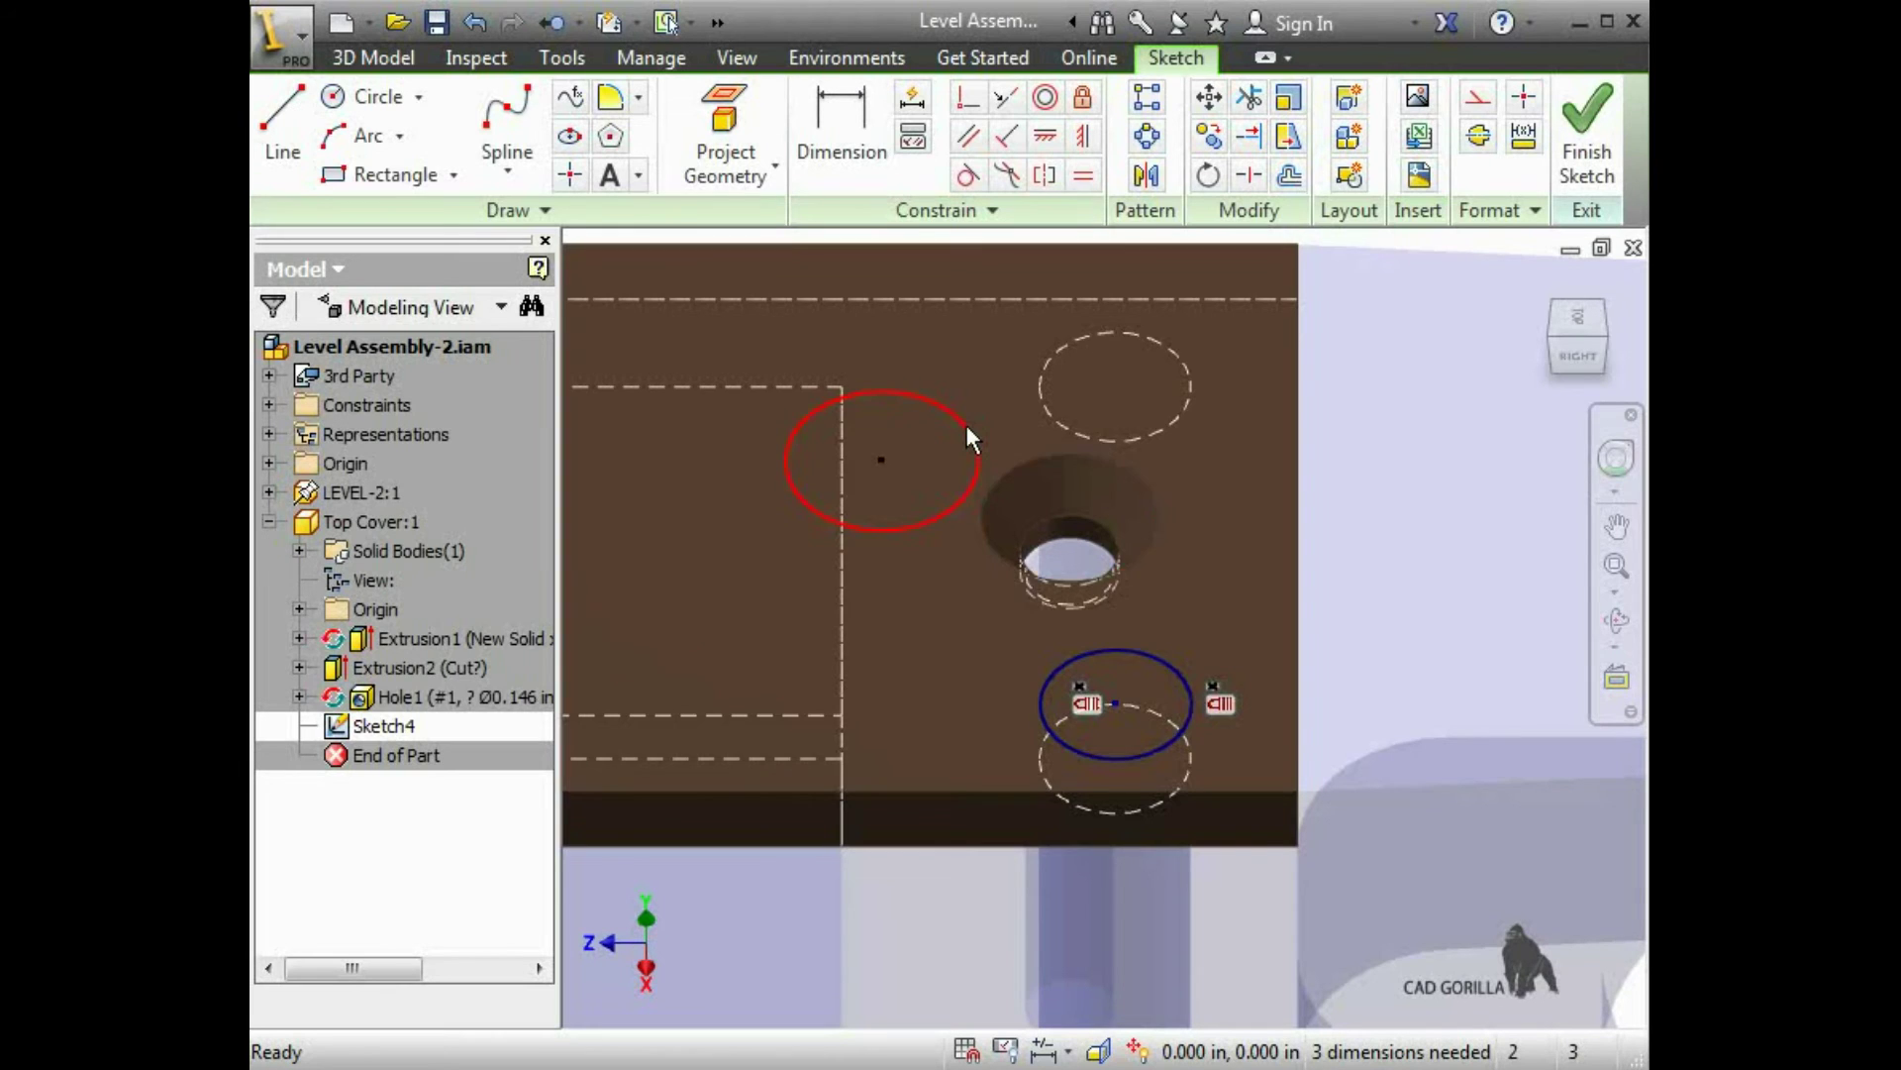
Break the links of both references, including Reference4, in Hole1's Sketch3
{"action": "left_click", "coordinate": [967, 427]}
{"action": "left_click", "coordinate": [299, 696]}
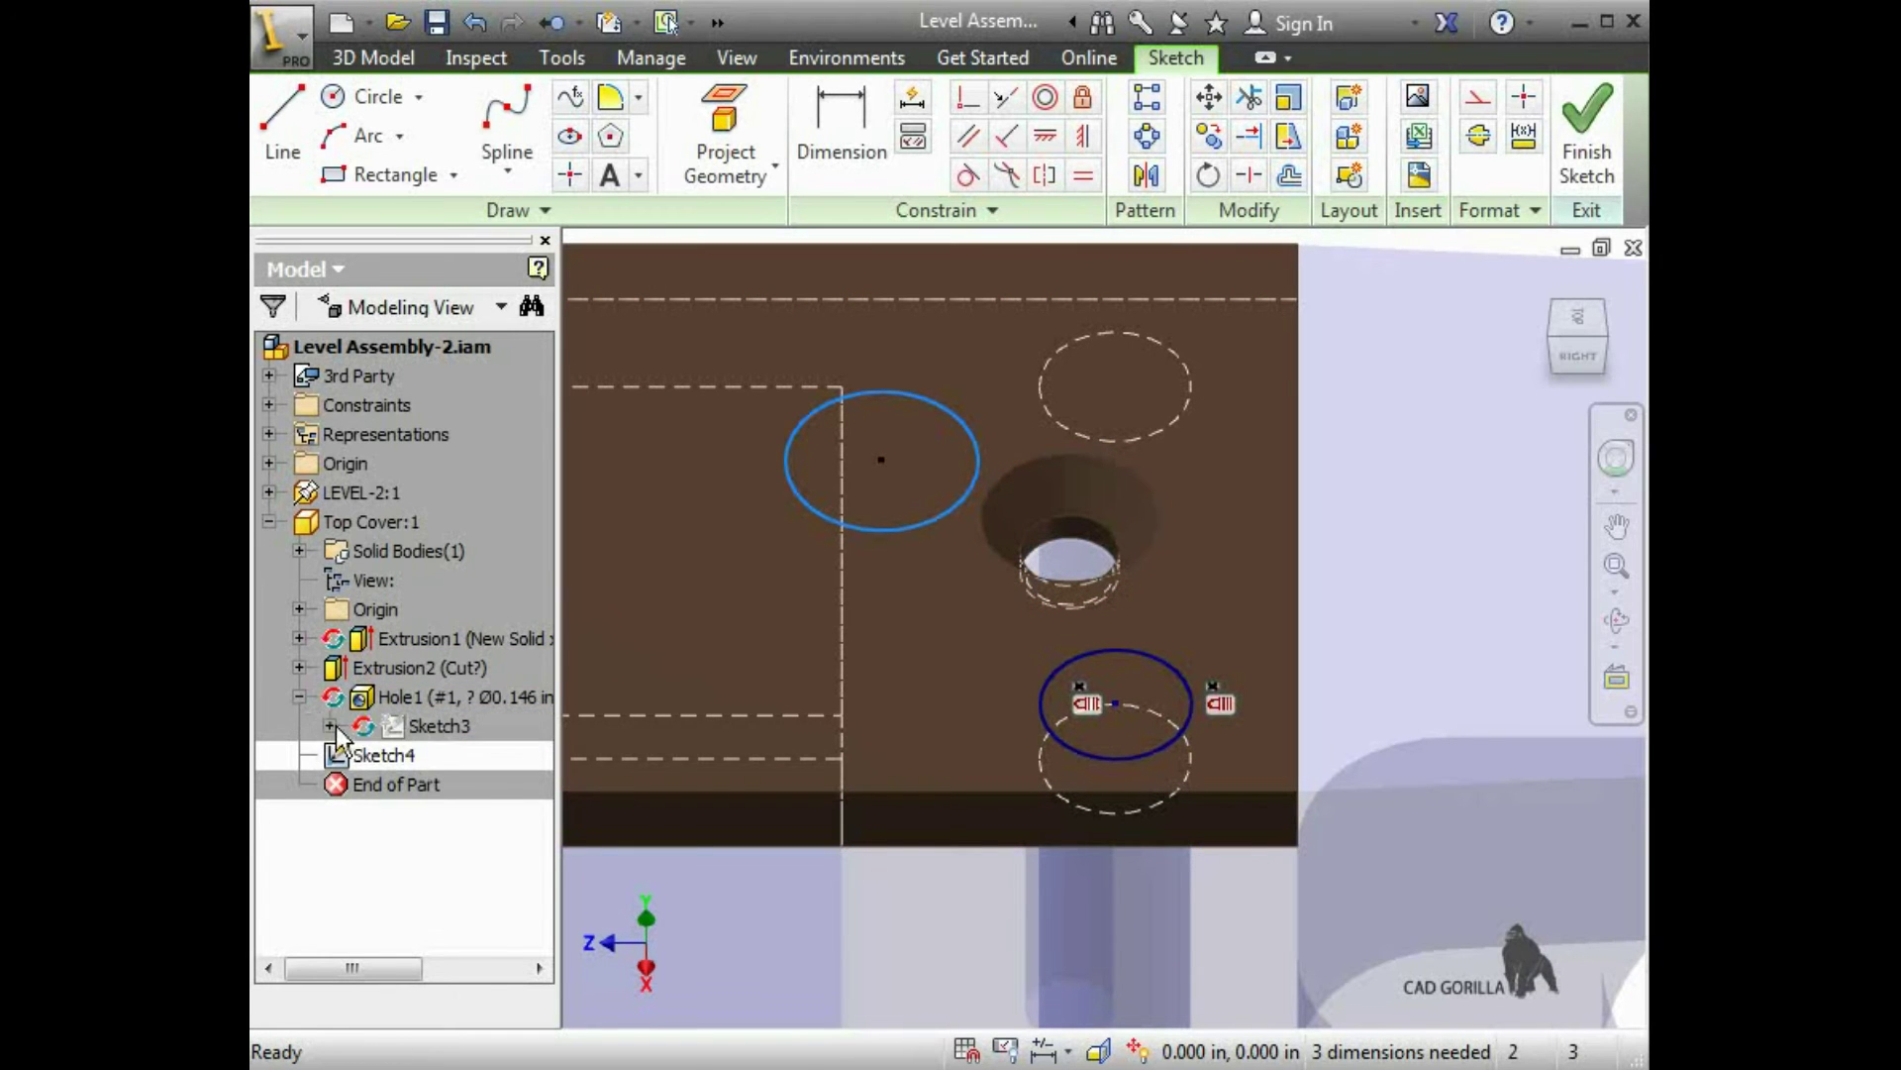
{"action": "left_click", "coordinate": [330, 726]}
{"action": "right_click", "coordinate": [419, 758]}
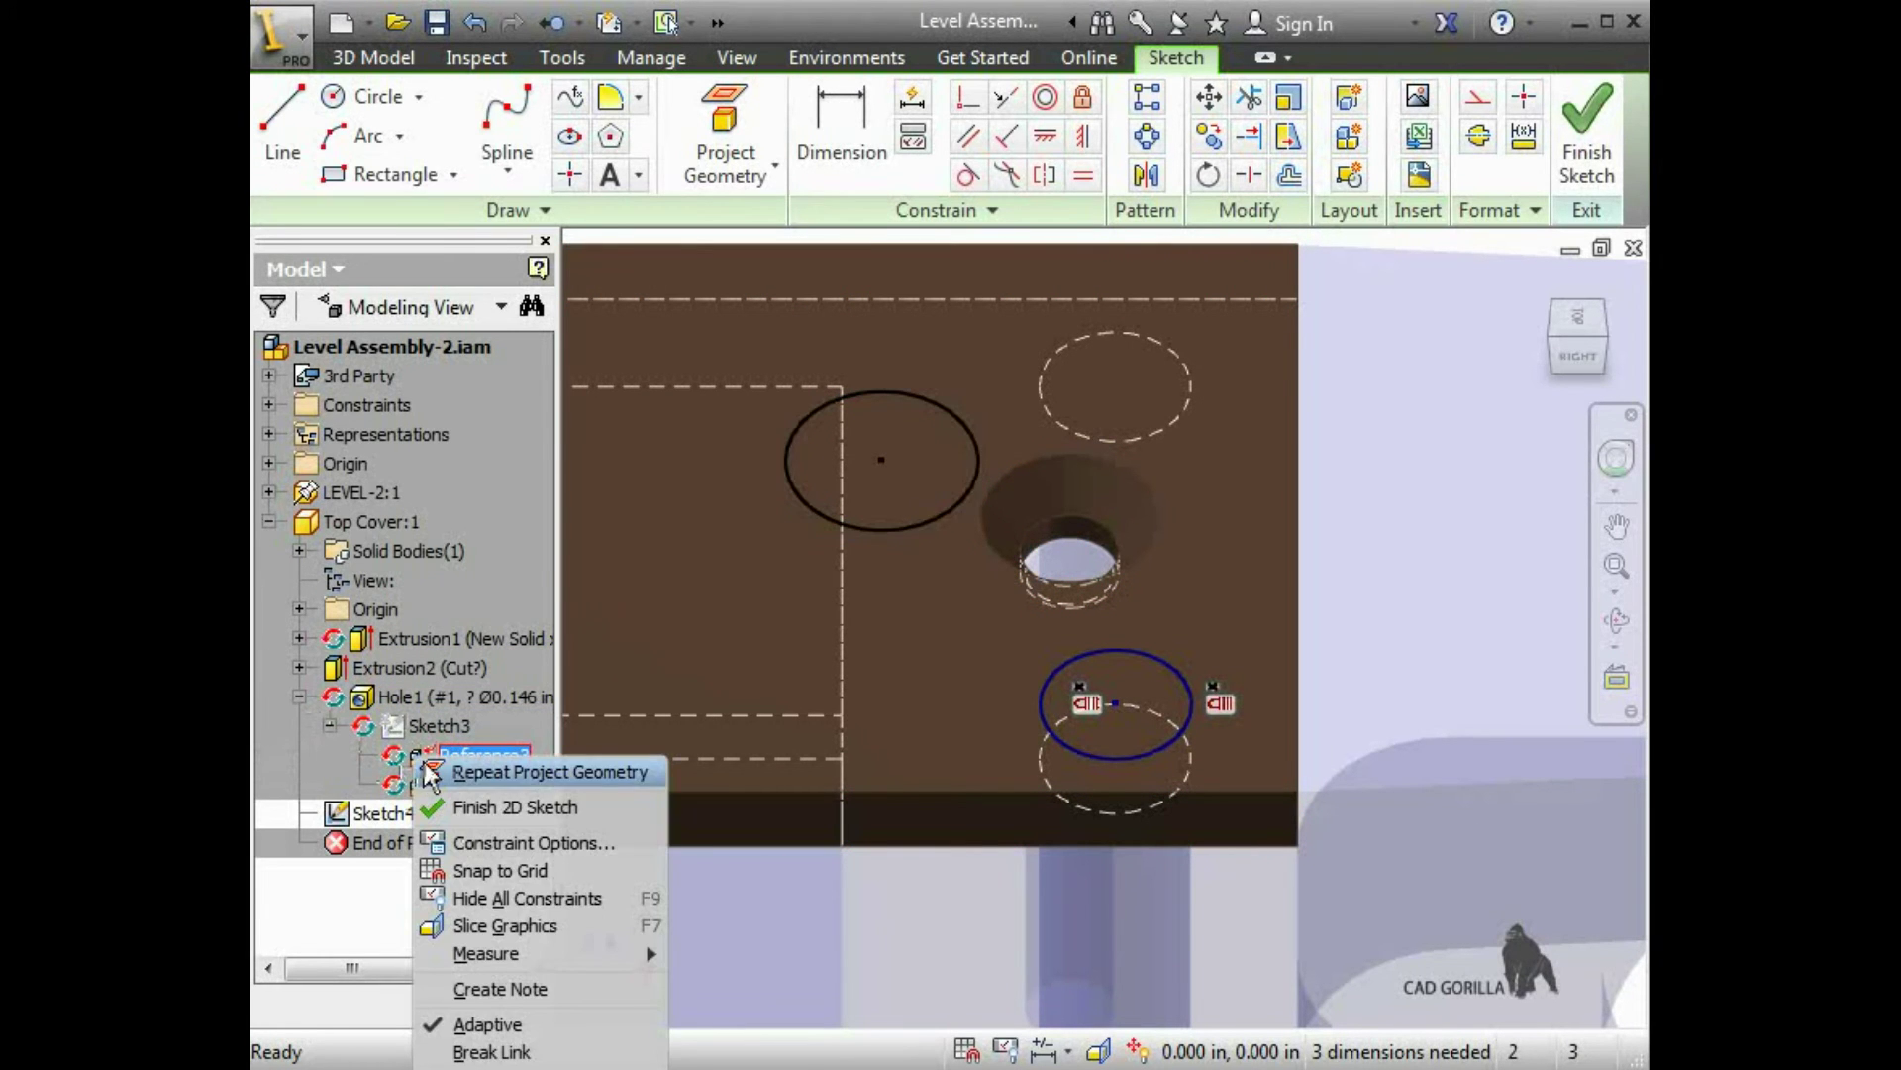
{"action": "left_click", "coordinate": [493, 1051]}
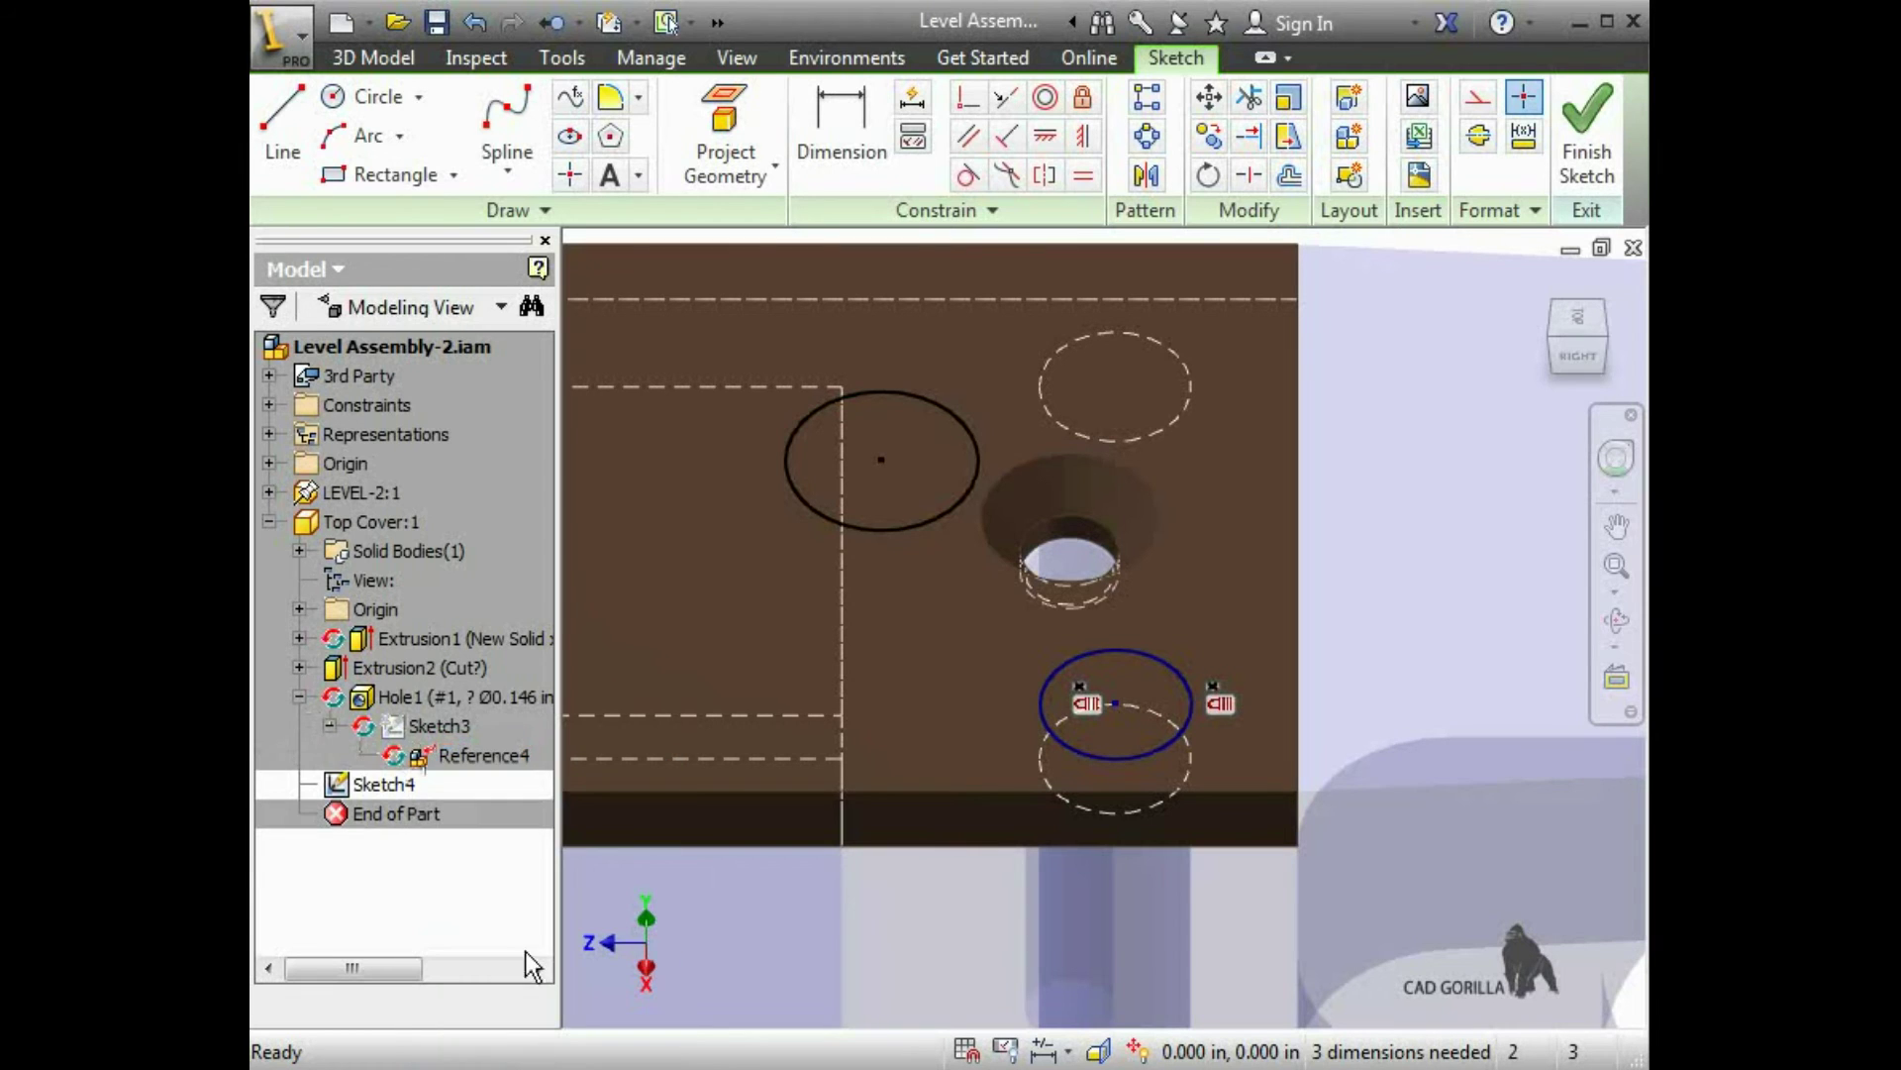
{"action": "left_click", "coordinate": [441, 751]}
{"action": "right_click", "coordinate": [441, 749]}
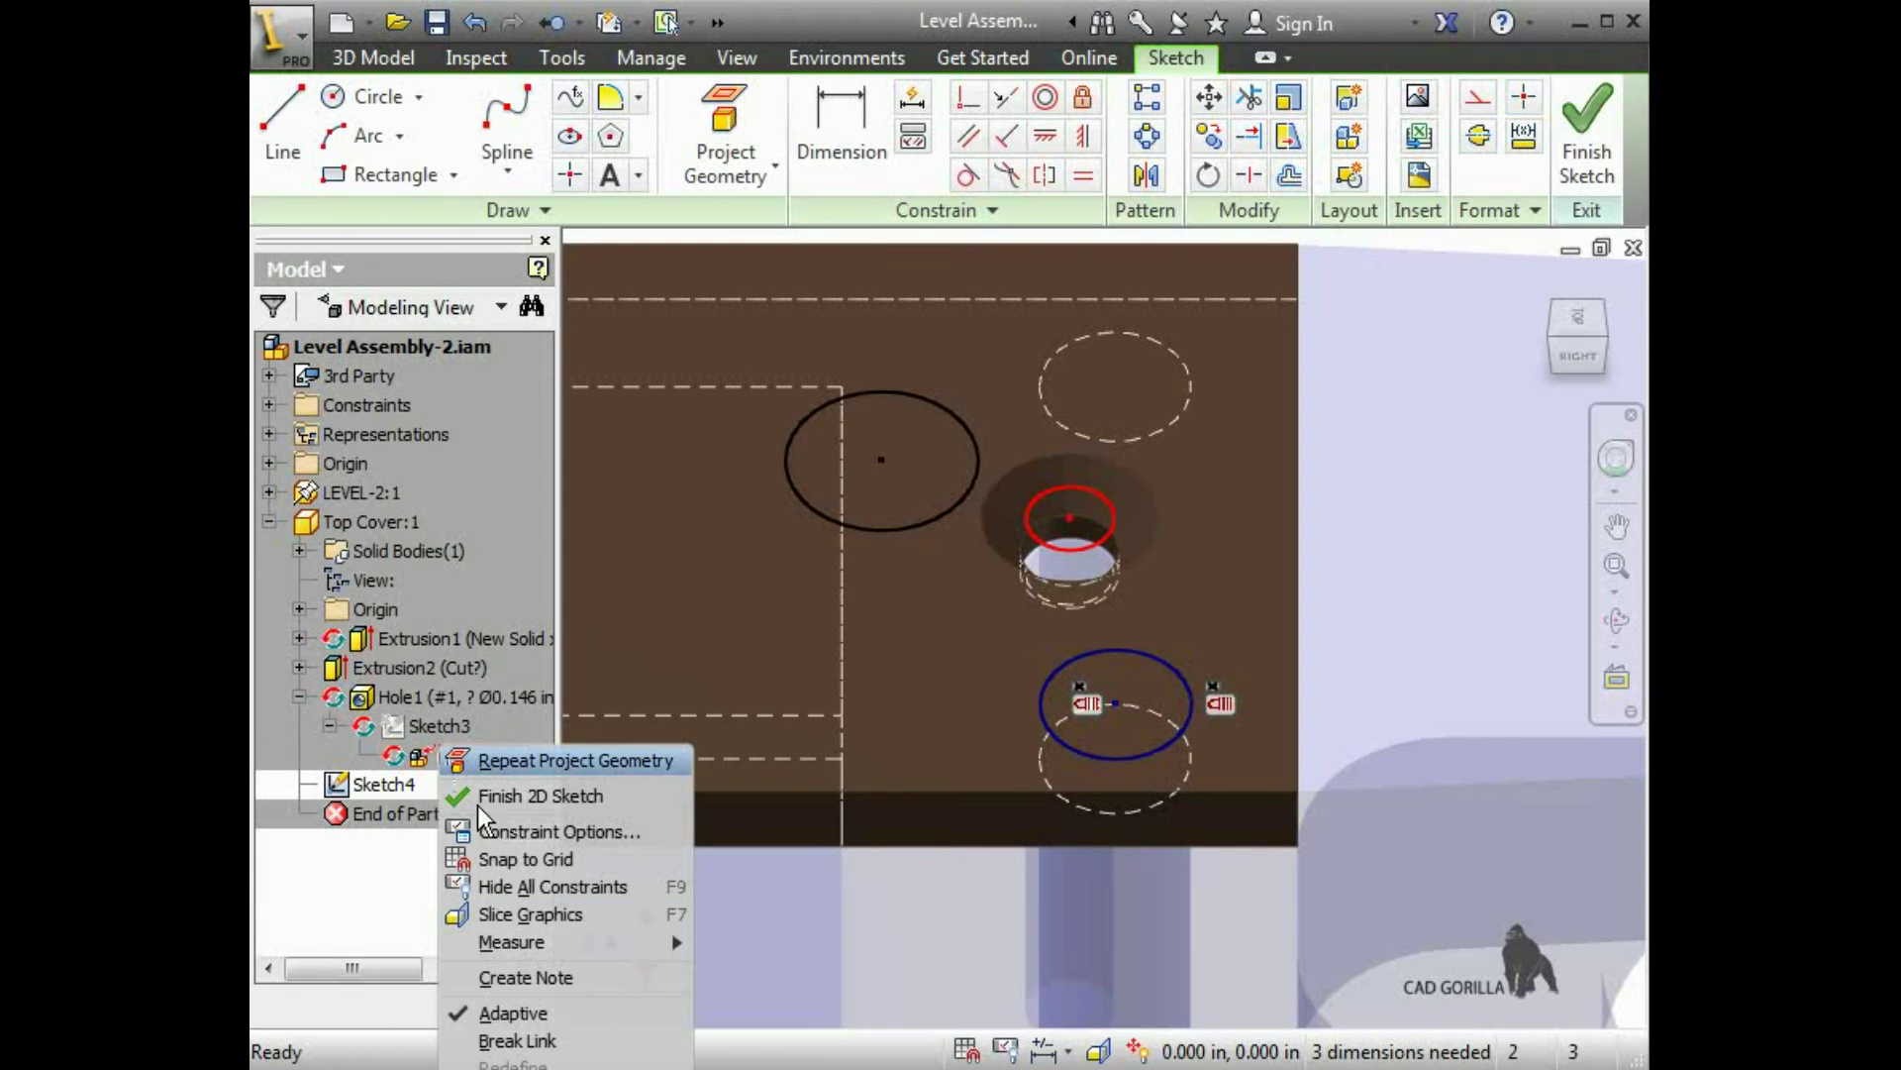
{"action": "left_click", "coordinate": [551, 1048]}
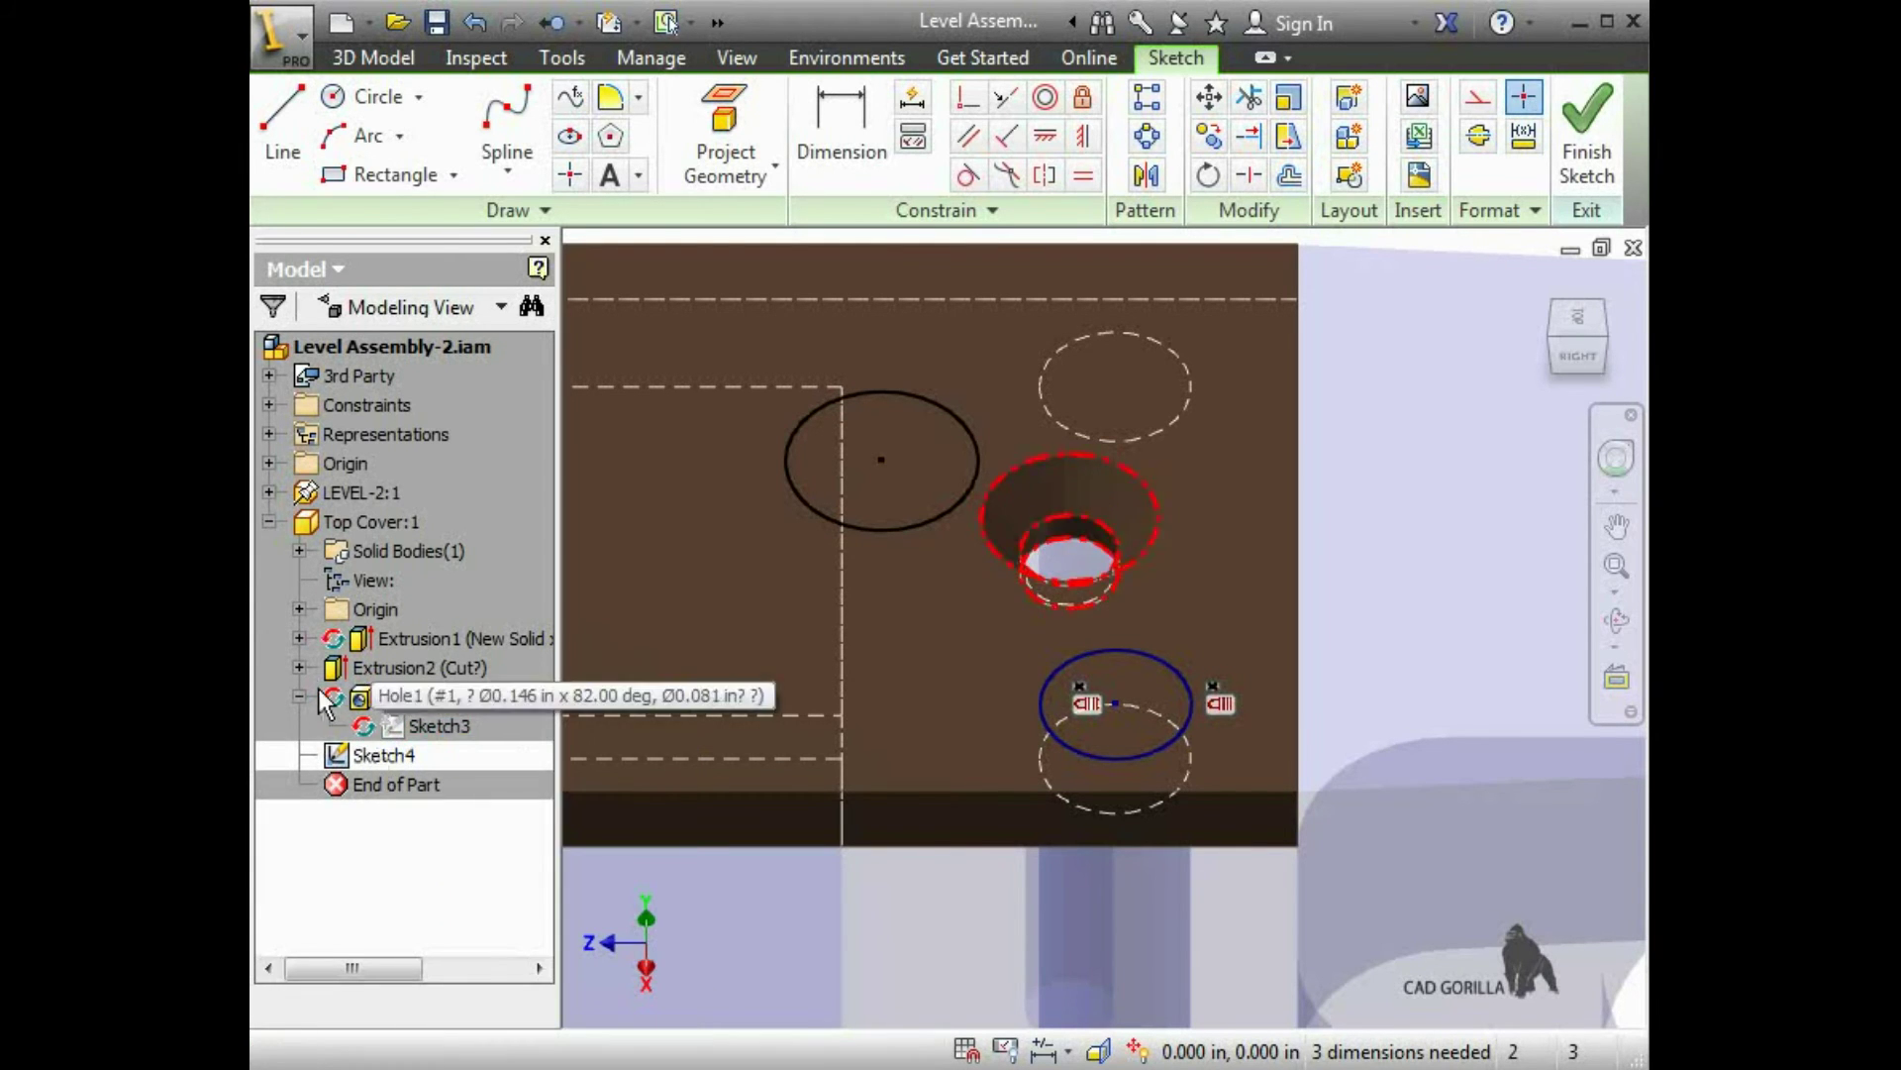
Break the links of Reference1 and Reference2 in Extrusion1's Sketch1
{"action": "left_click", "coordinate": [300, 638]}
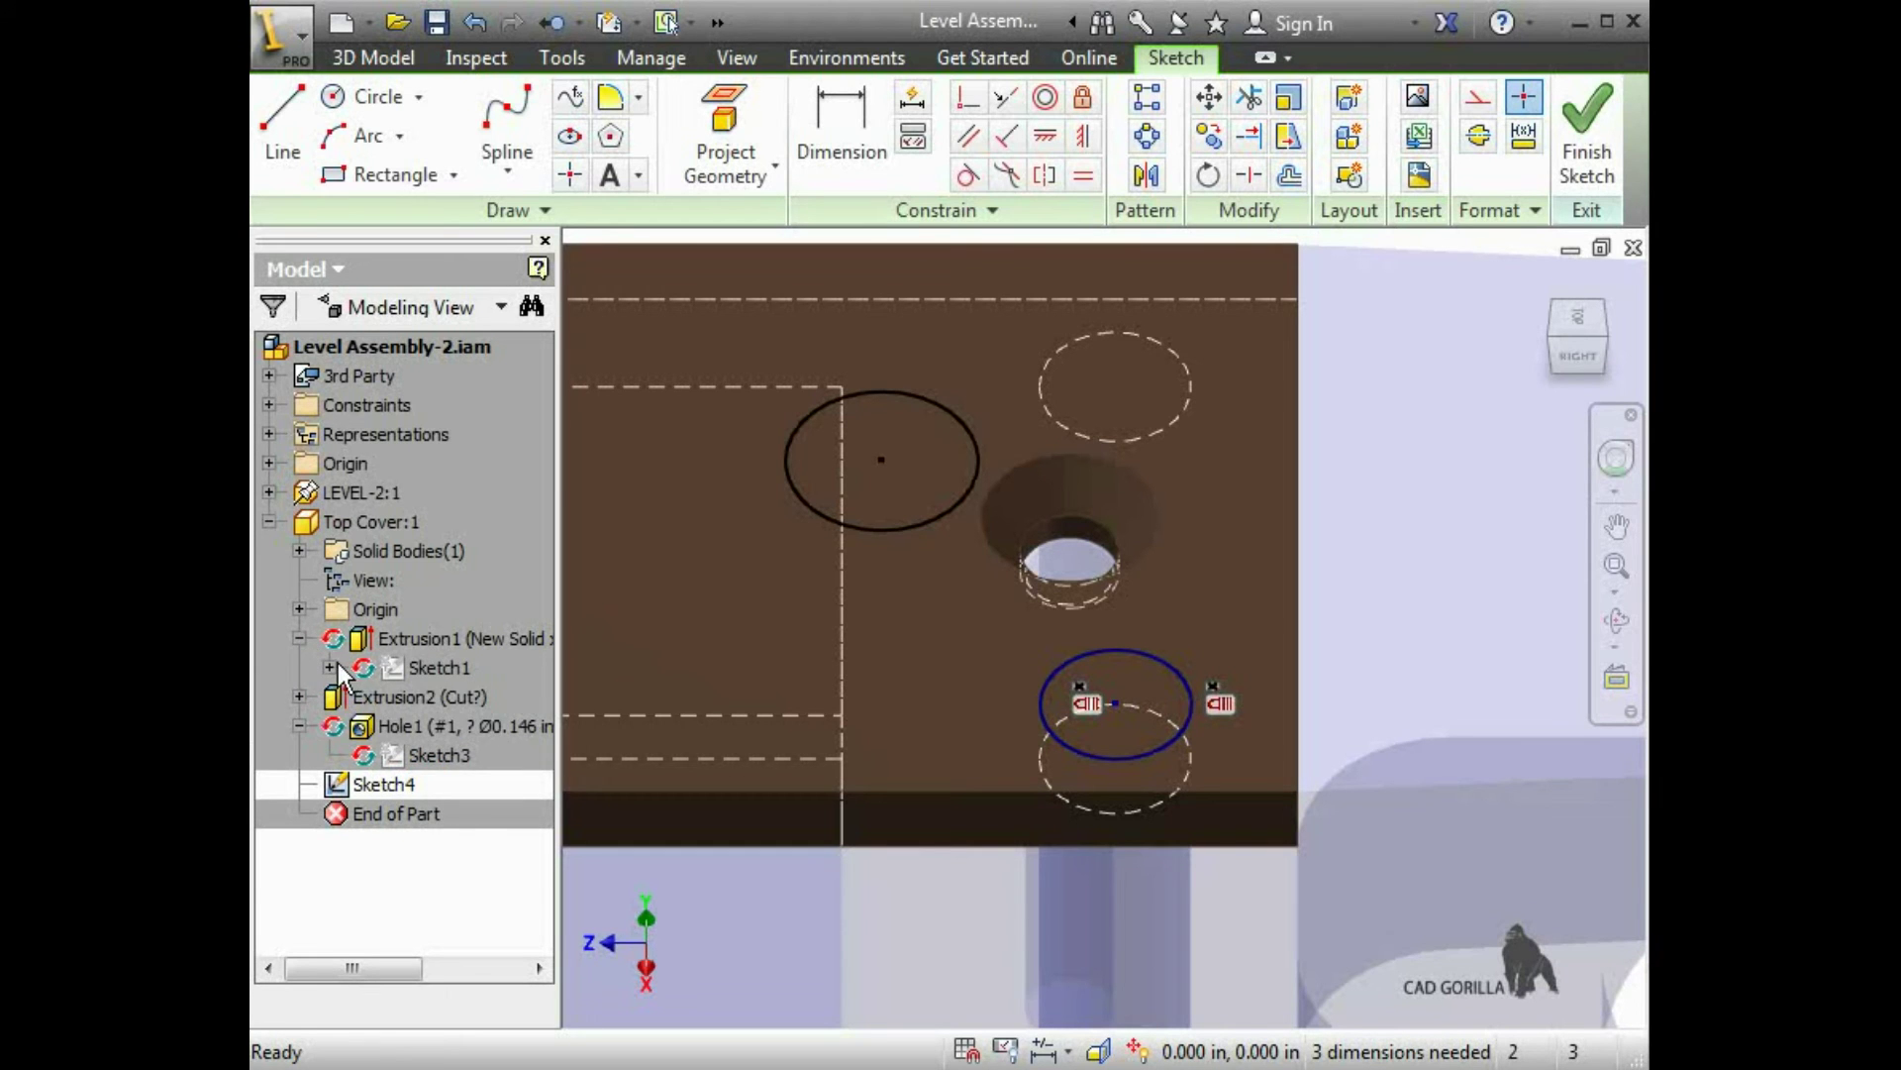
{"action": "left_click", "coordinate": [454, 689]}
{"action": "right_click", "coordinate": [458, 687]}
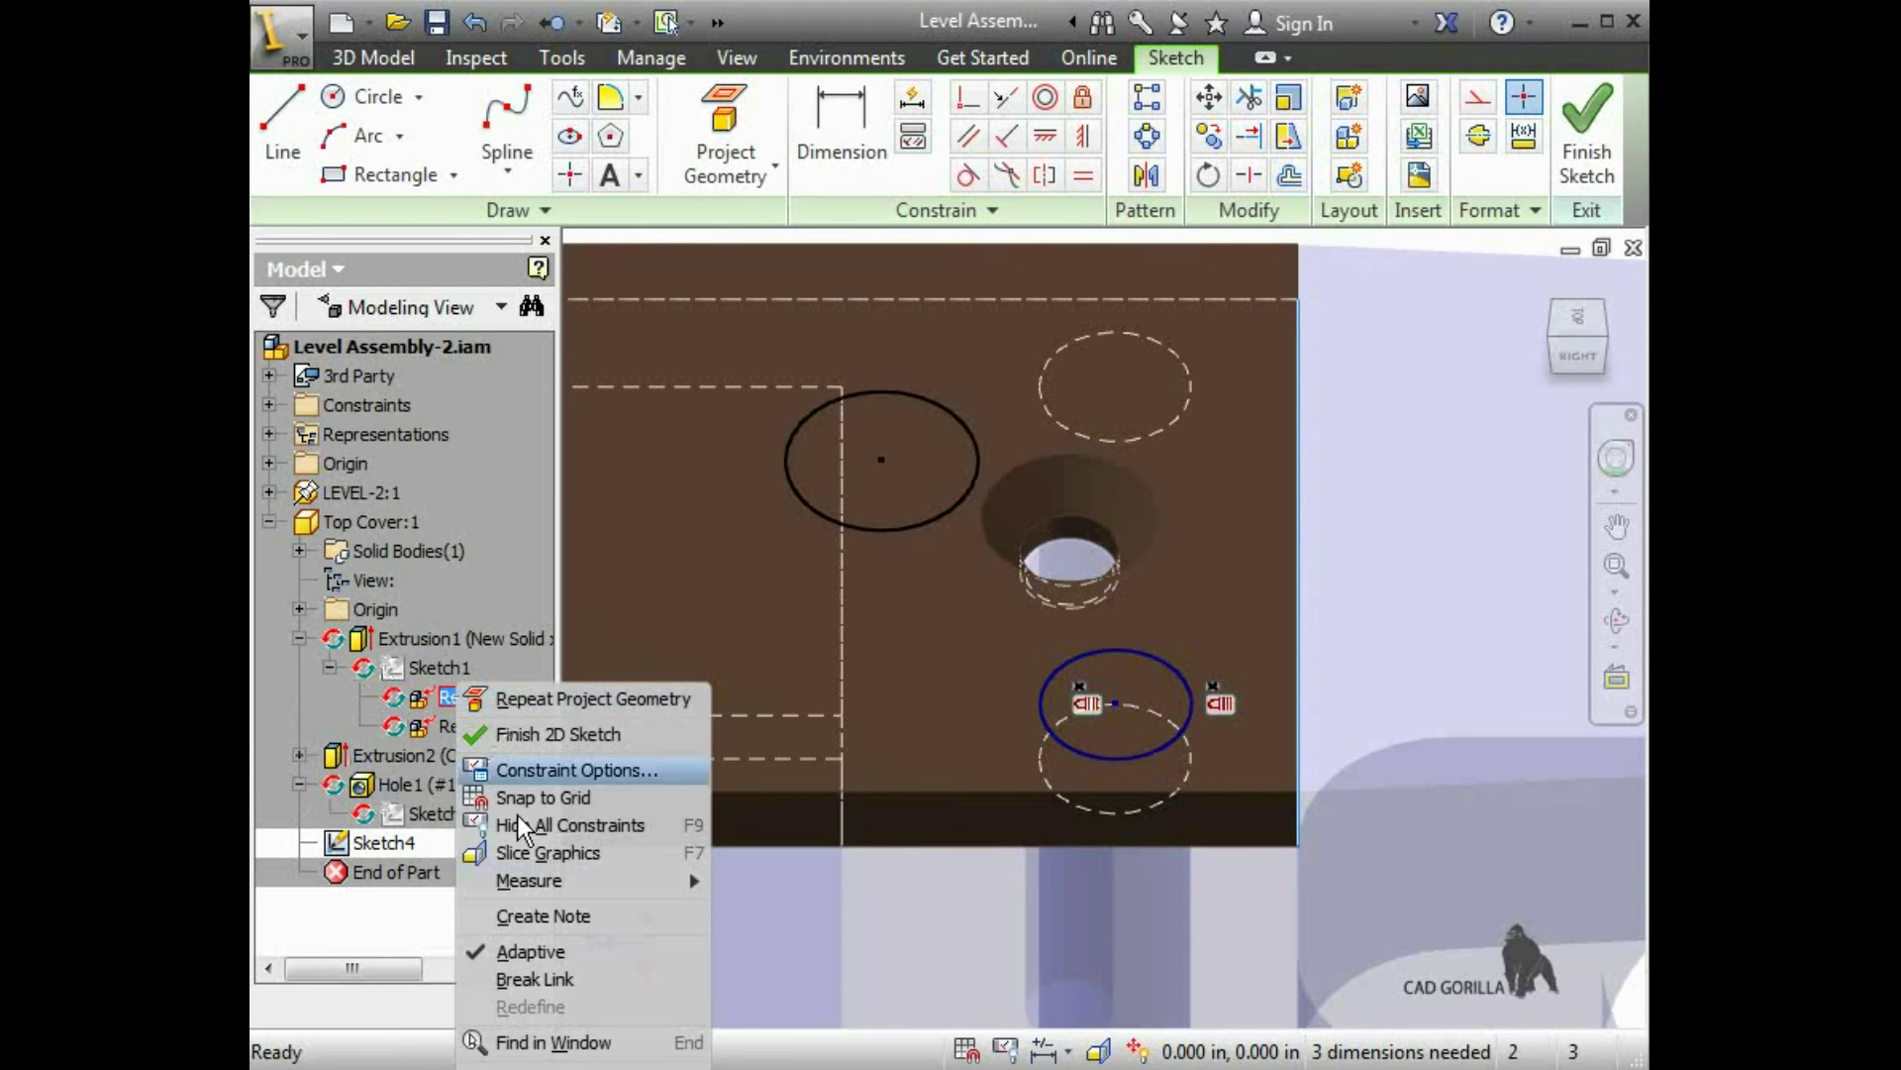
{"action": "left_click", "coordinate": [539, 979]}
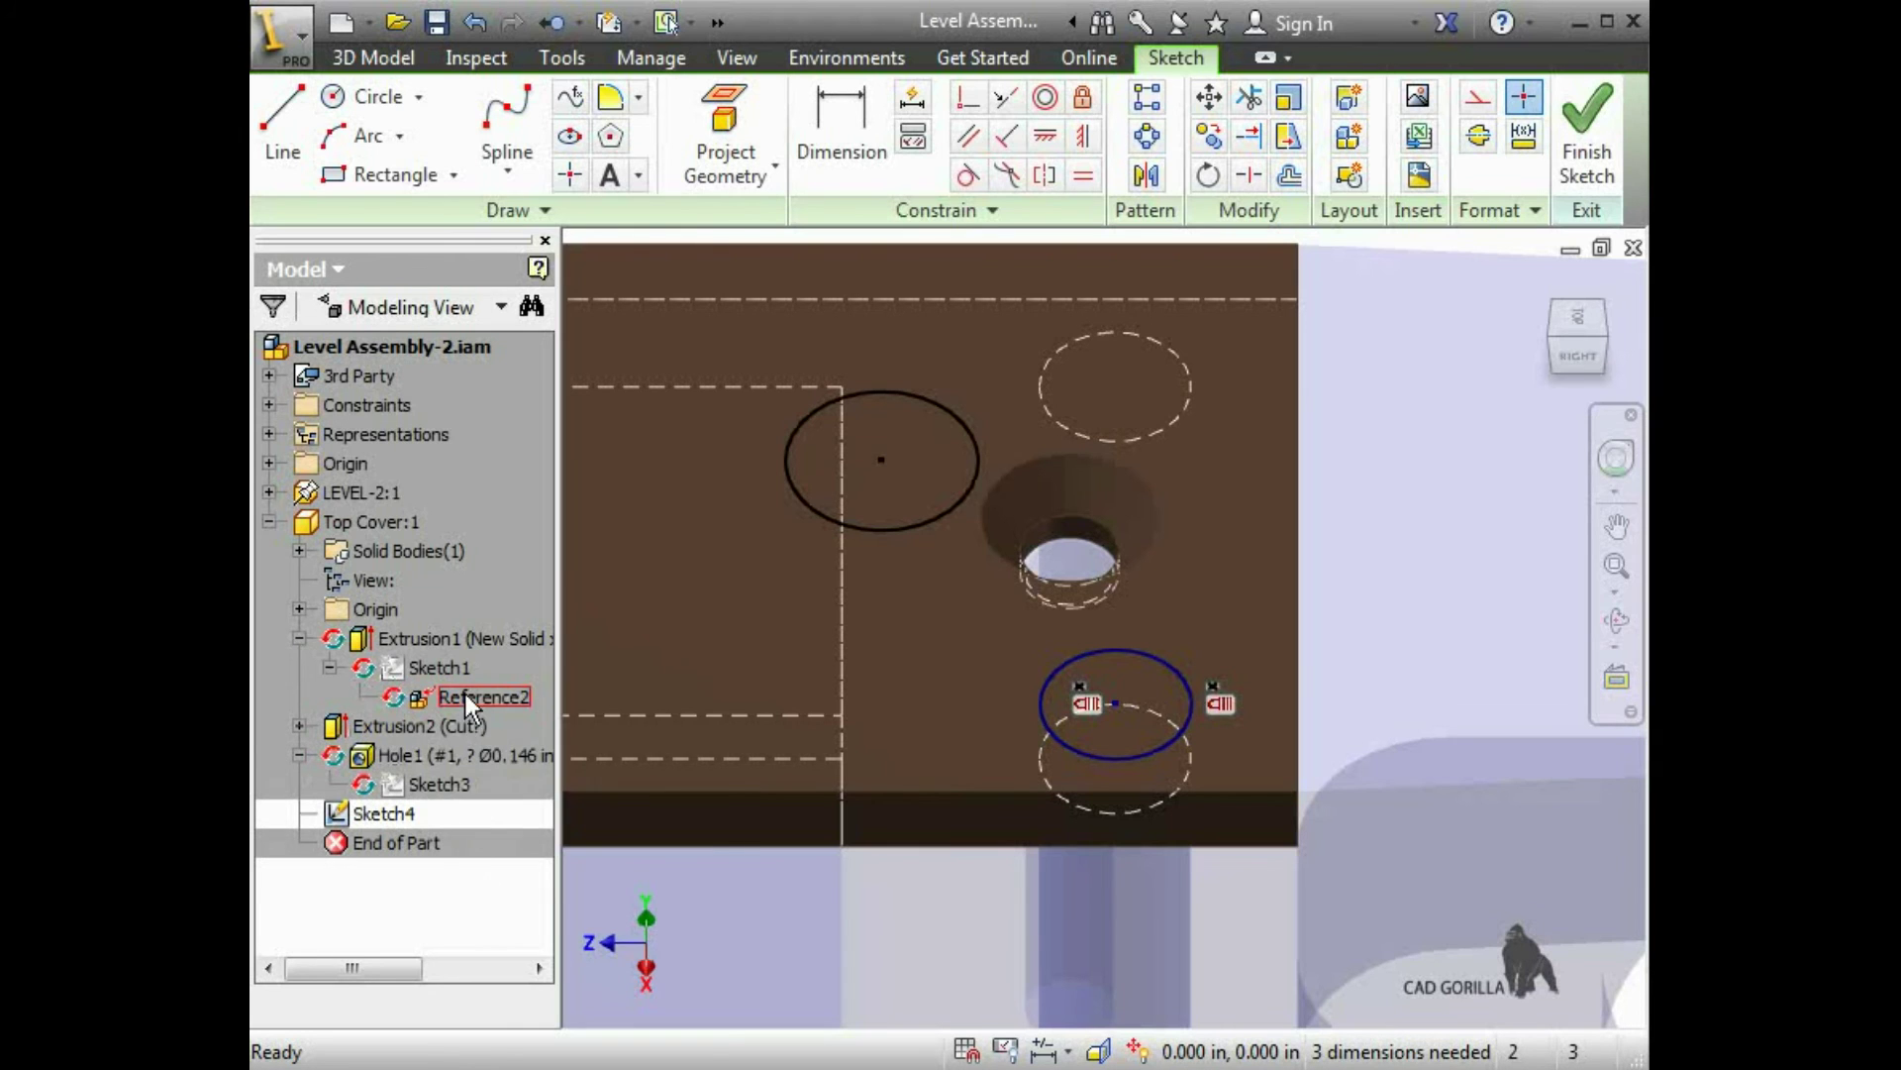
{"action": "right_click", "coordinate": [465, 693]}
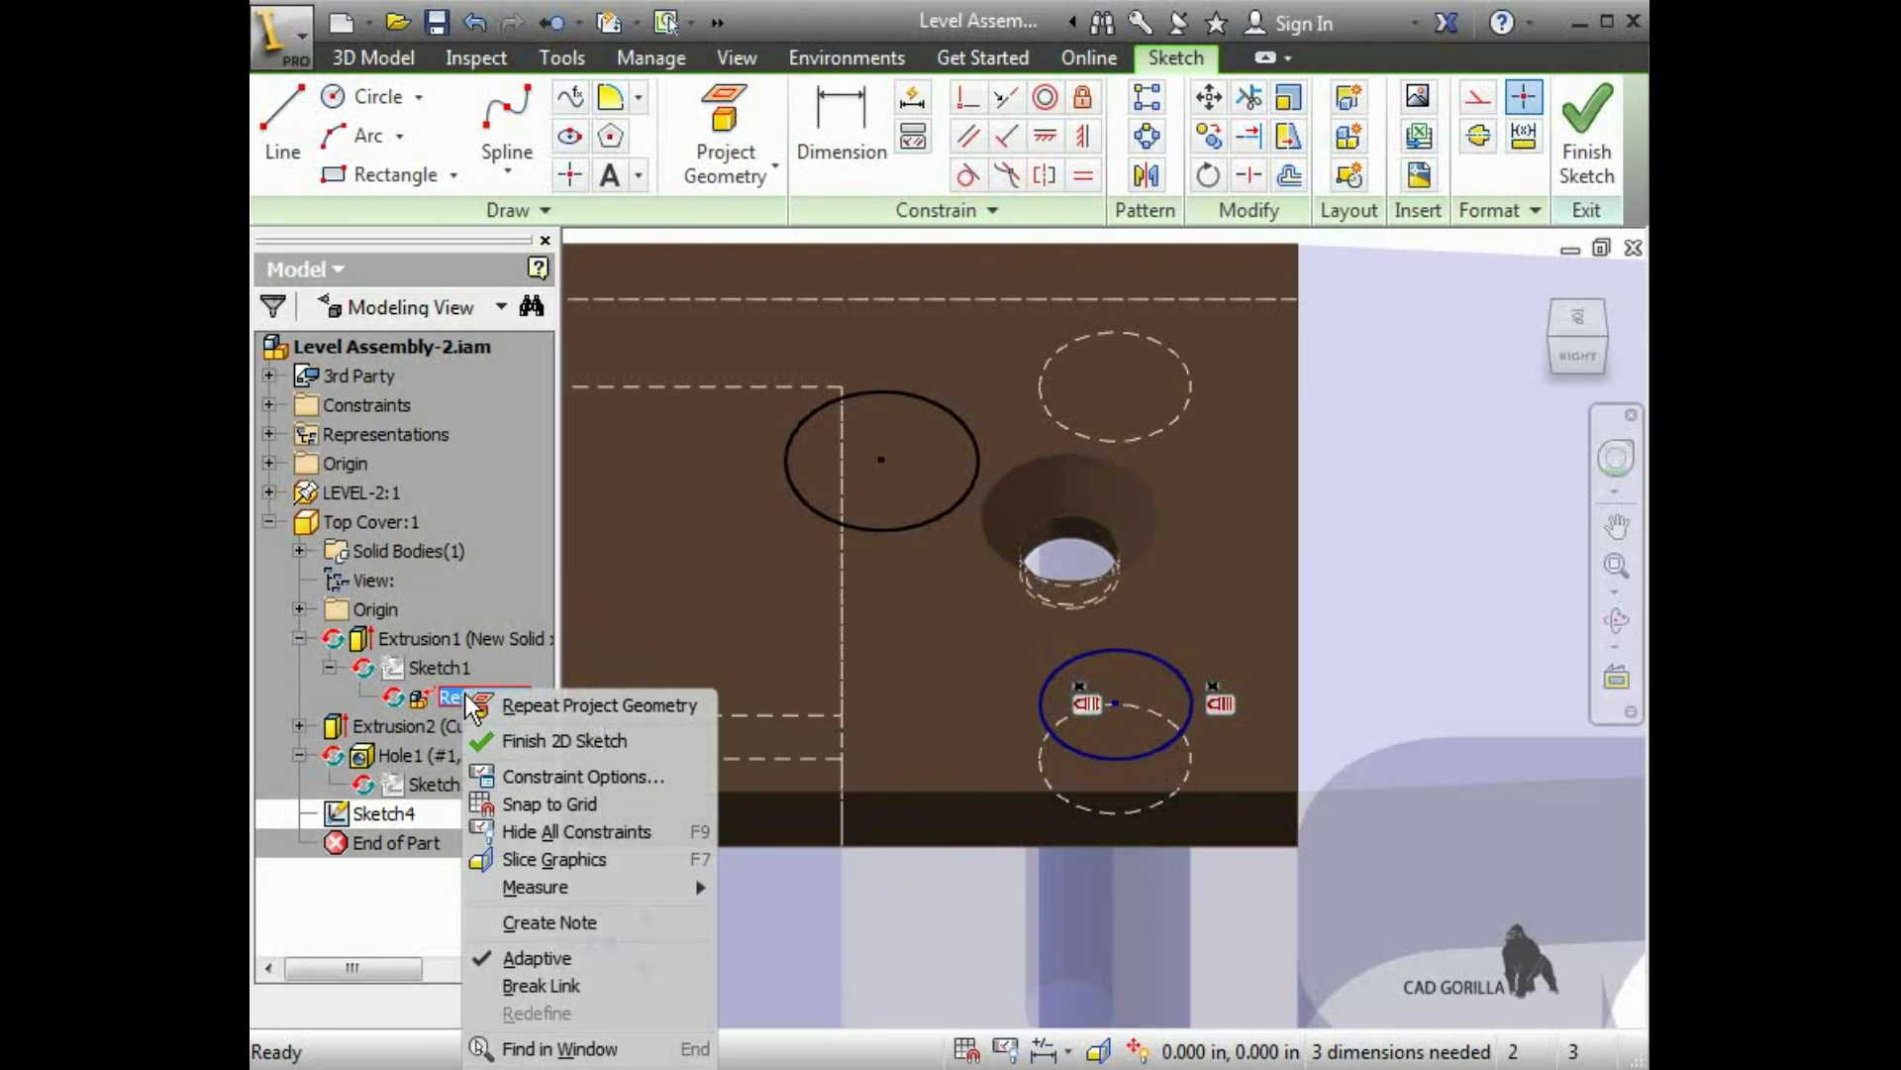
{"action": "left_click", "coordinate": [542, 985]}
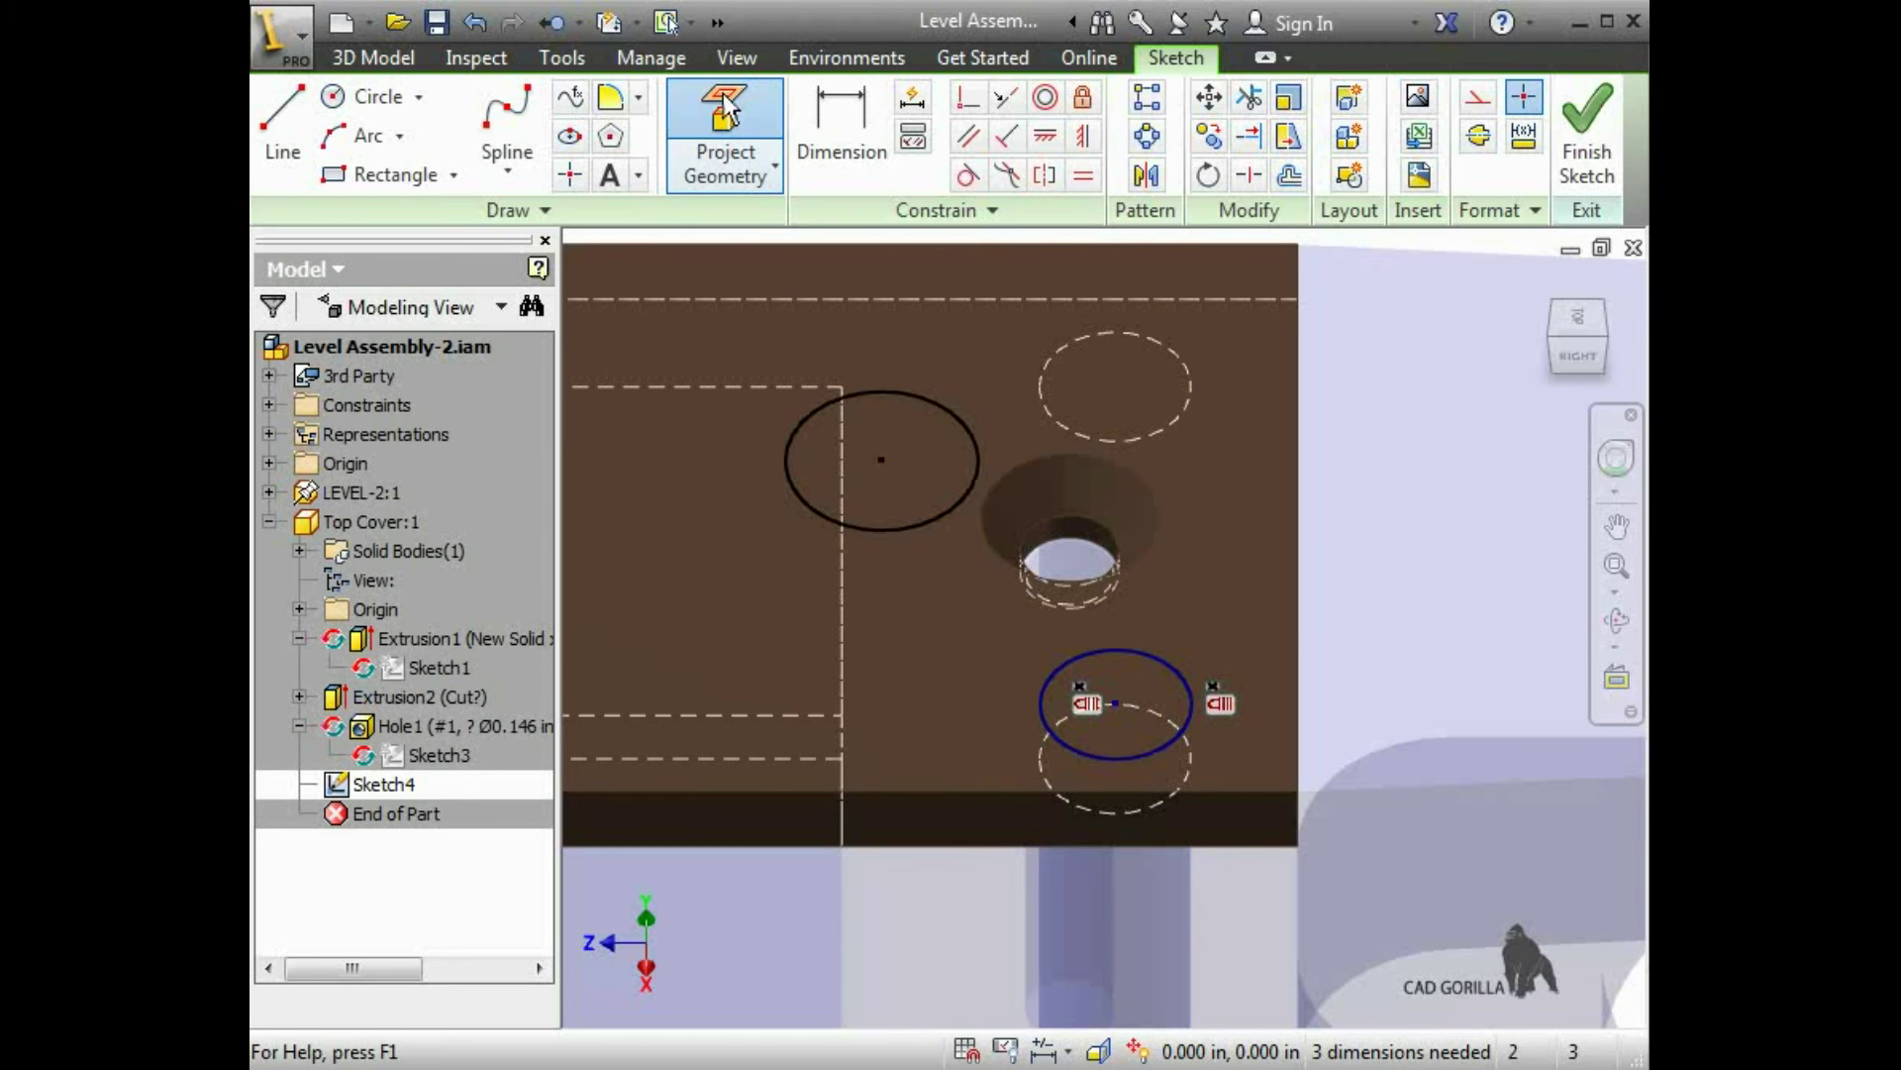
Project the upper hole's circular edge into Sketch4 again, then end the command
{"action": "left_click", "coordinate": [724, 133]}
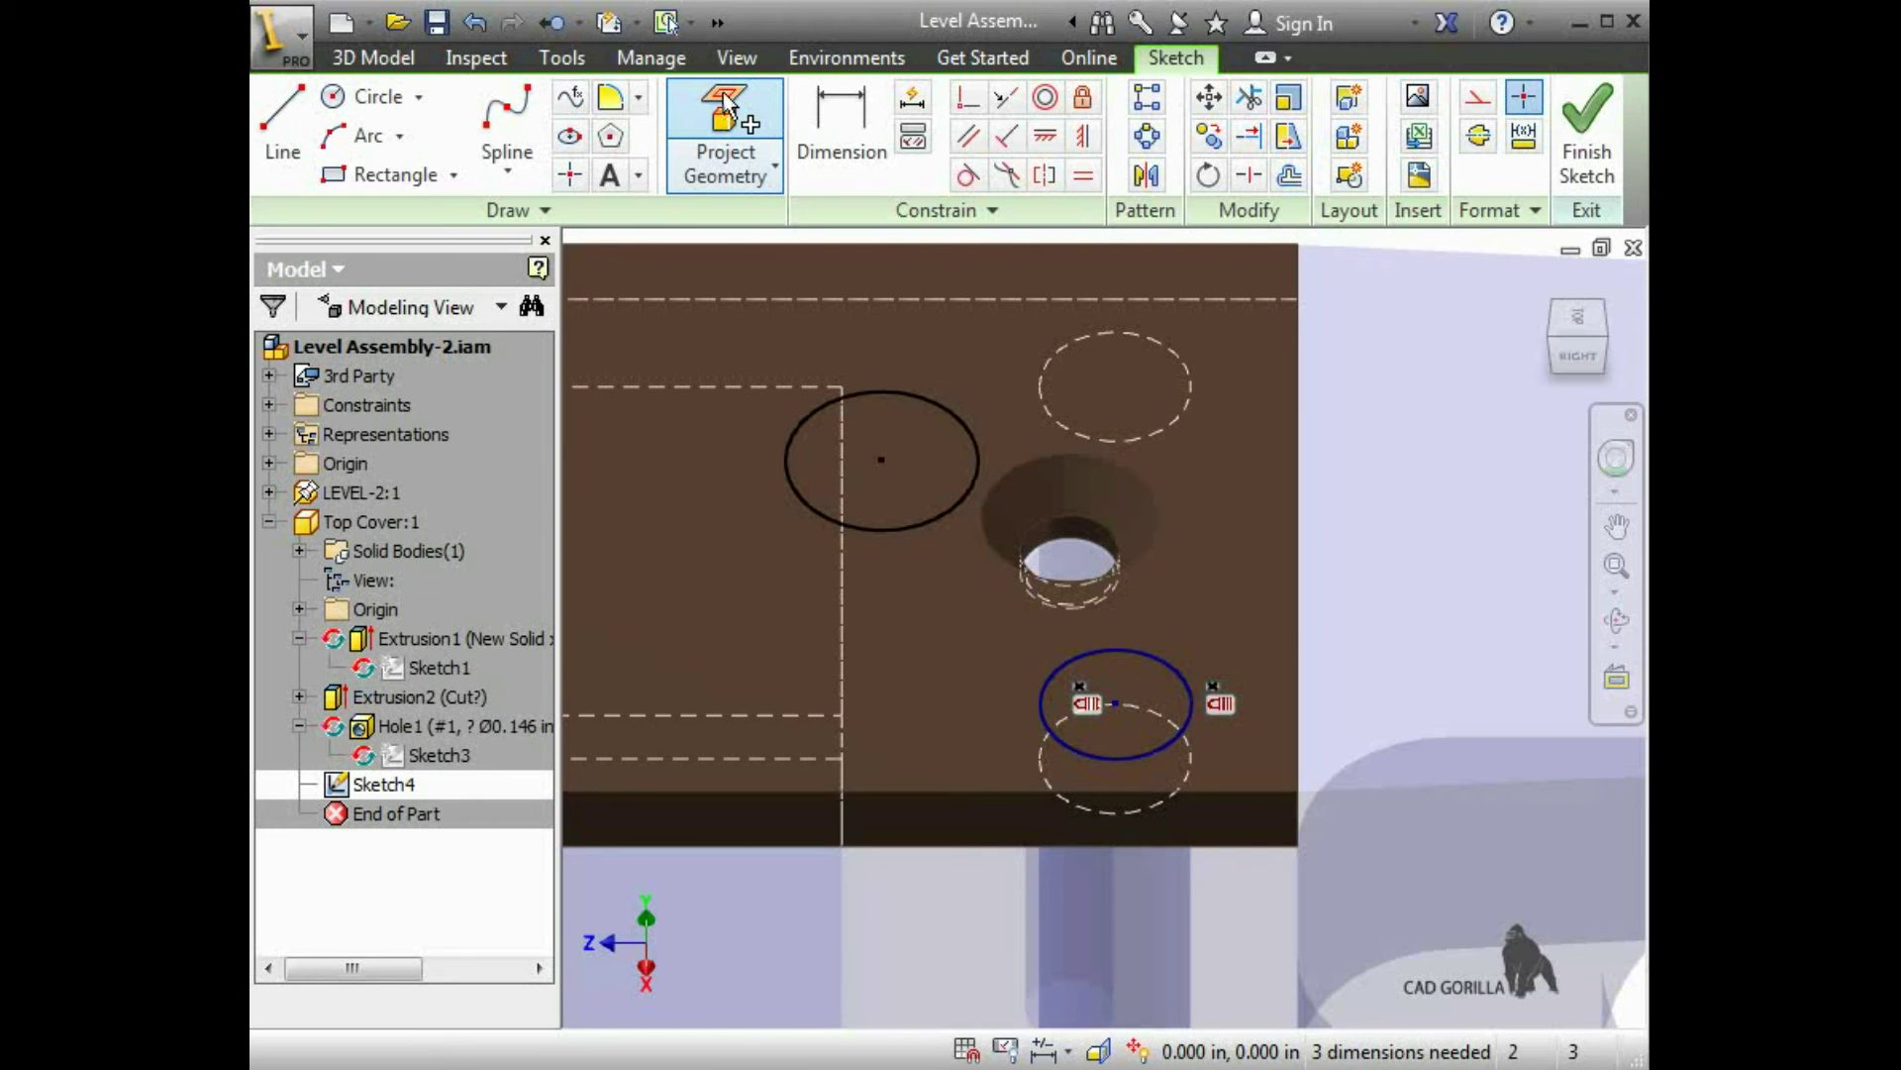
{"action": "left_click", "coordinate": [1126, 430]}
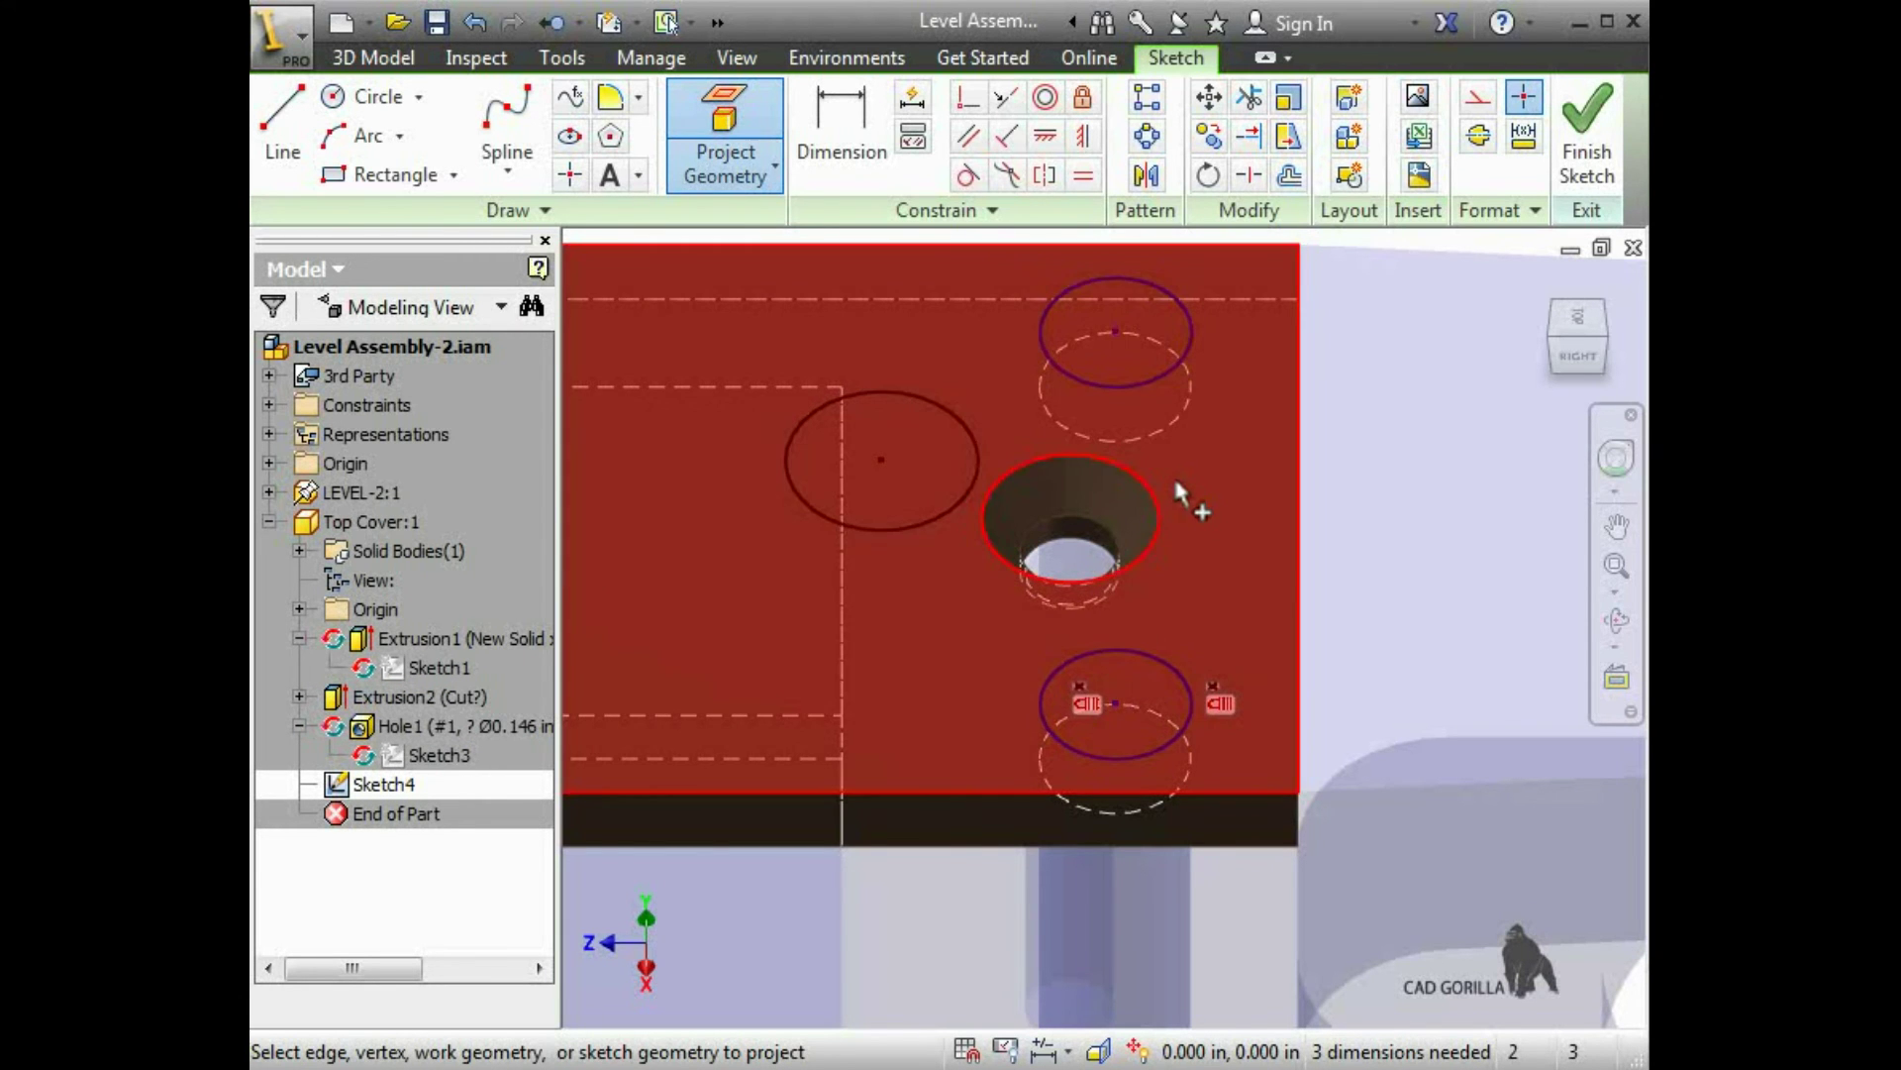
{"action": "key", "text": "Escape"}
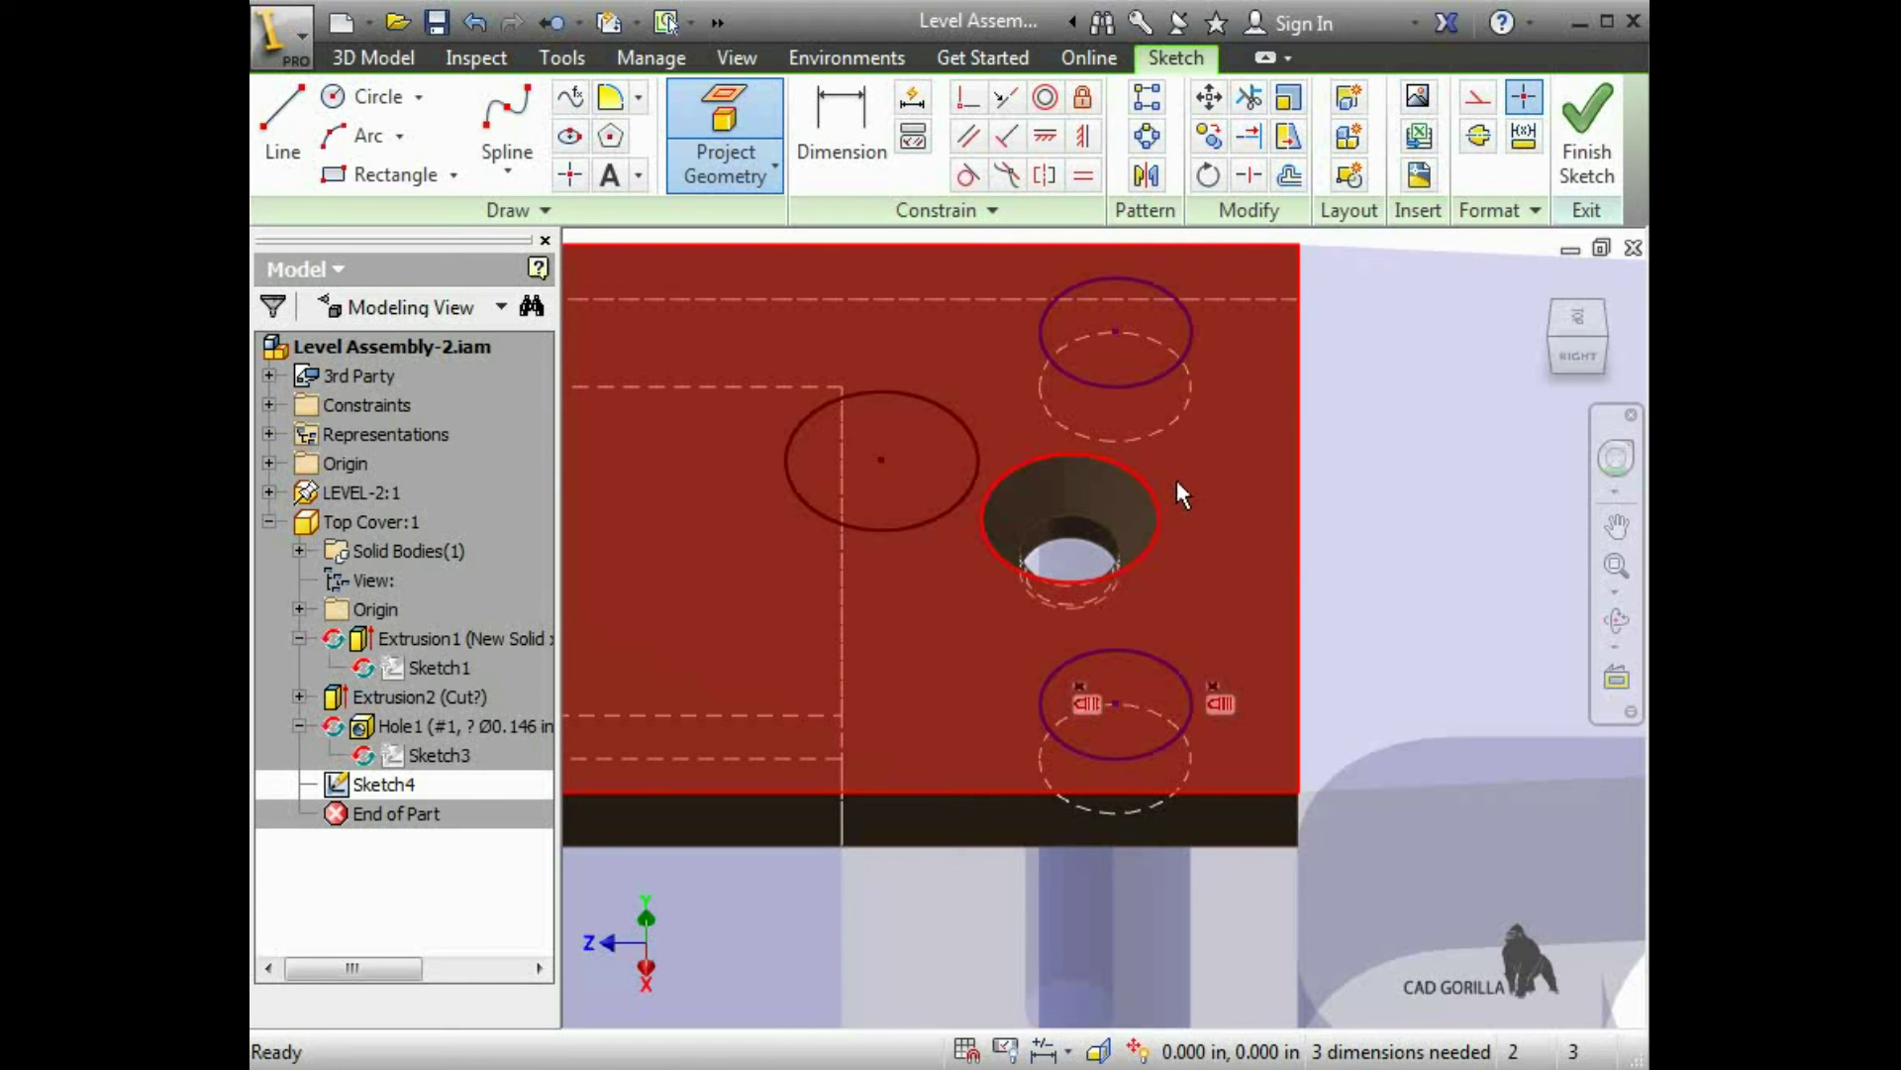
{"action": "key", "text": "Escape"}
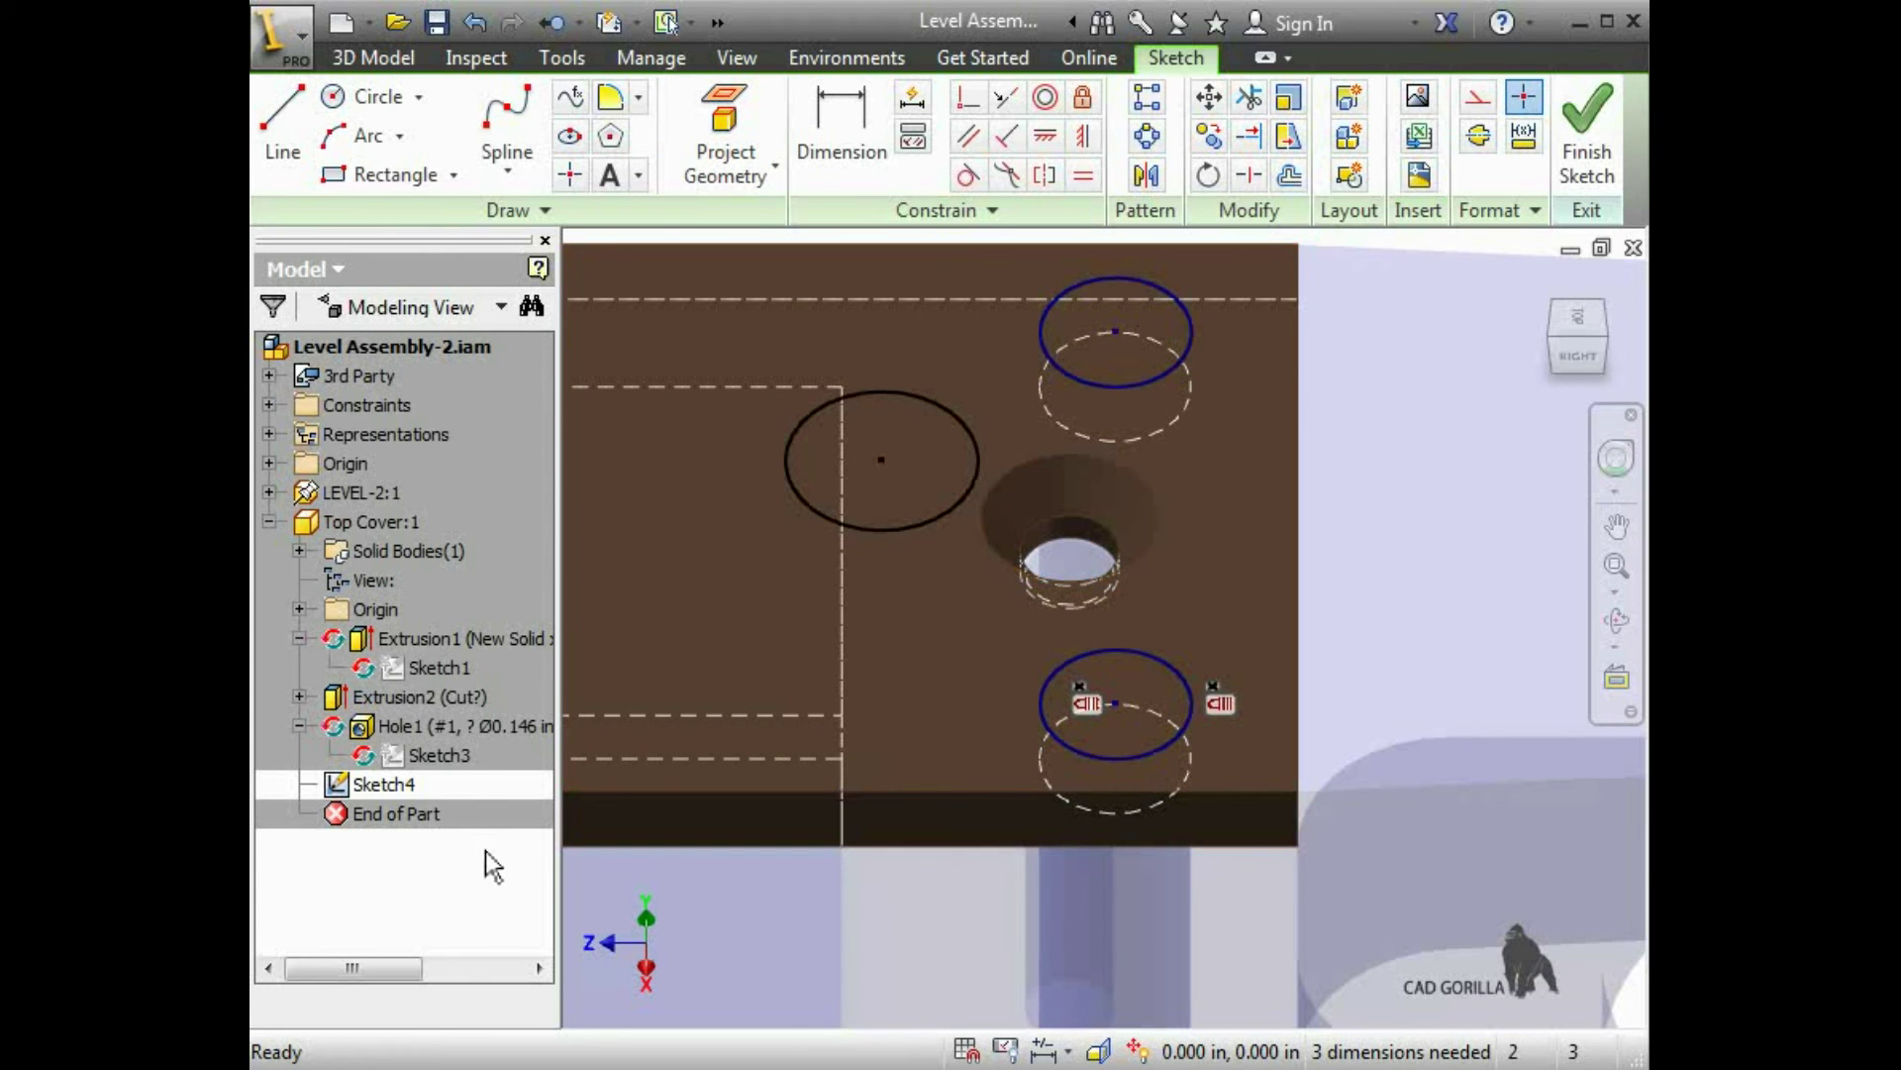
Confirm Adaptive is greyed out for Hole1, then bring up the Return dropdown
{"action": "left_click", "coordinate": [397, 723]}
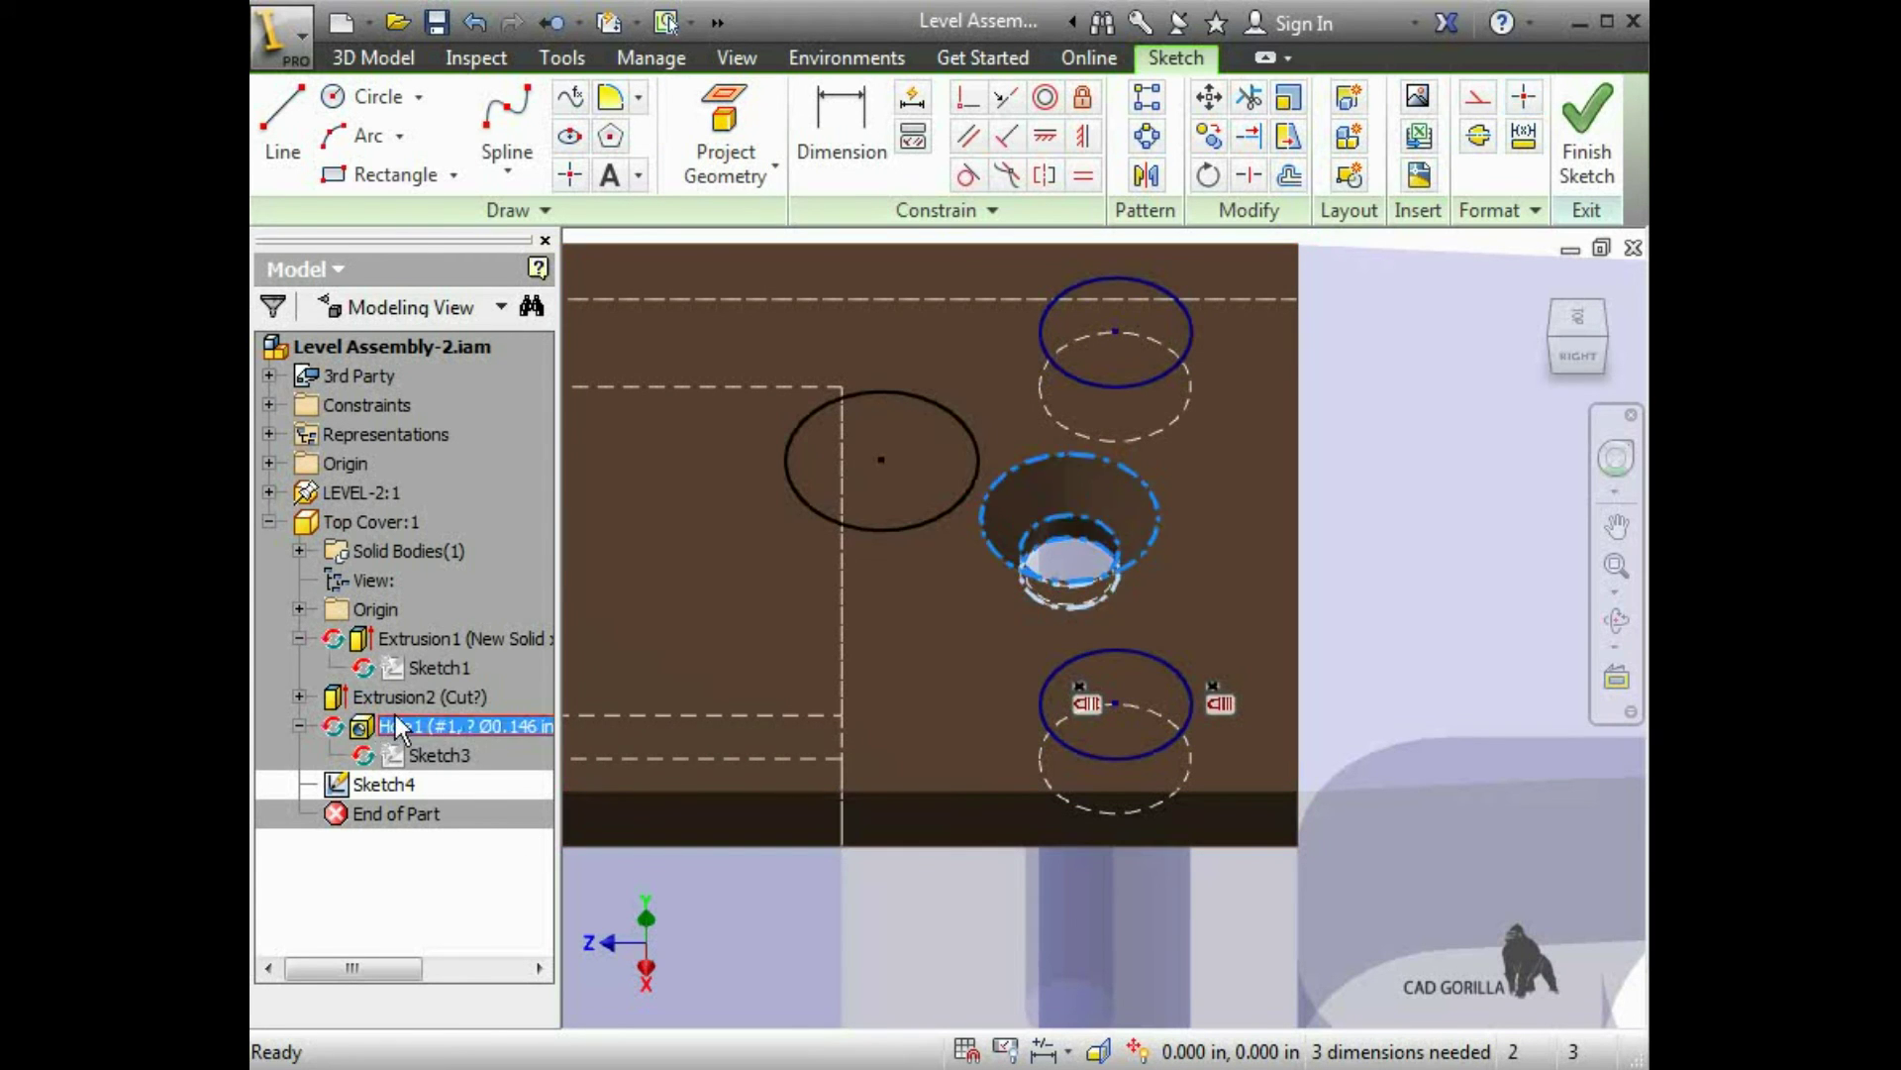
{"action": "right_click", "coordinate": [456, 609]}
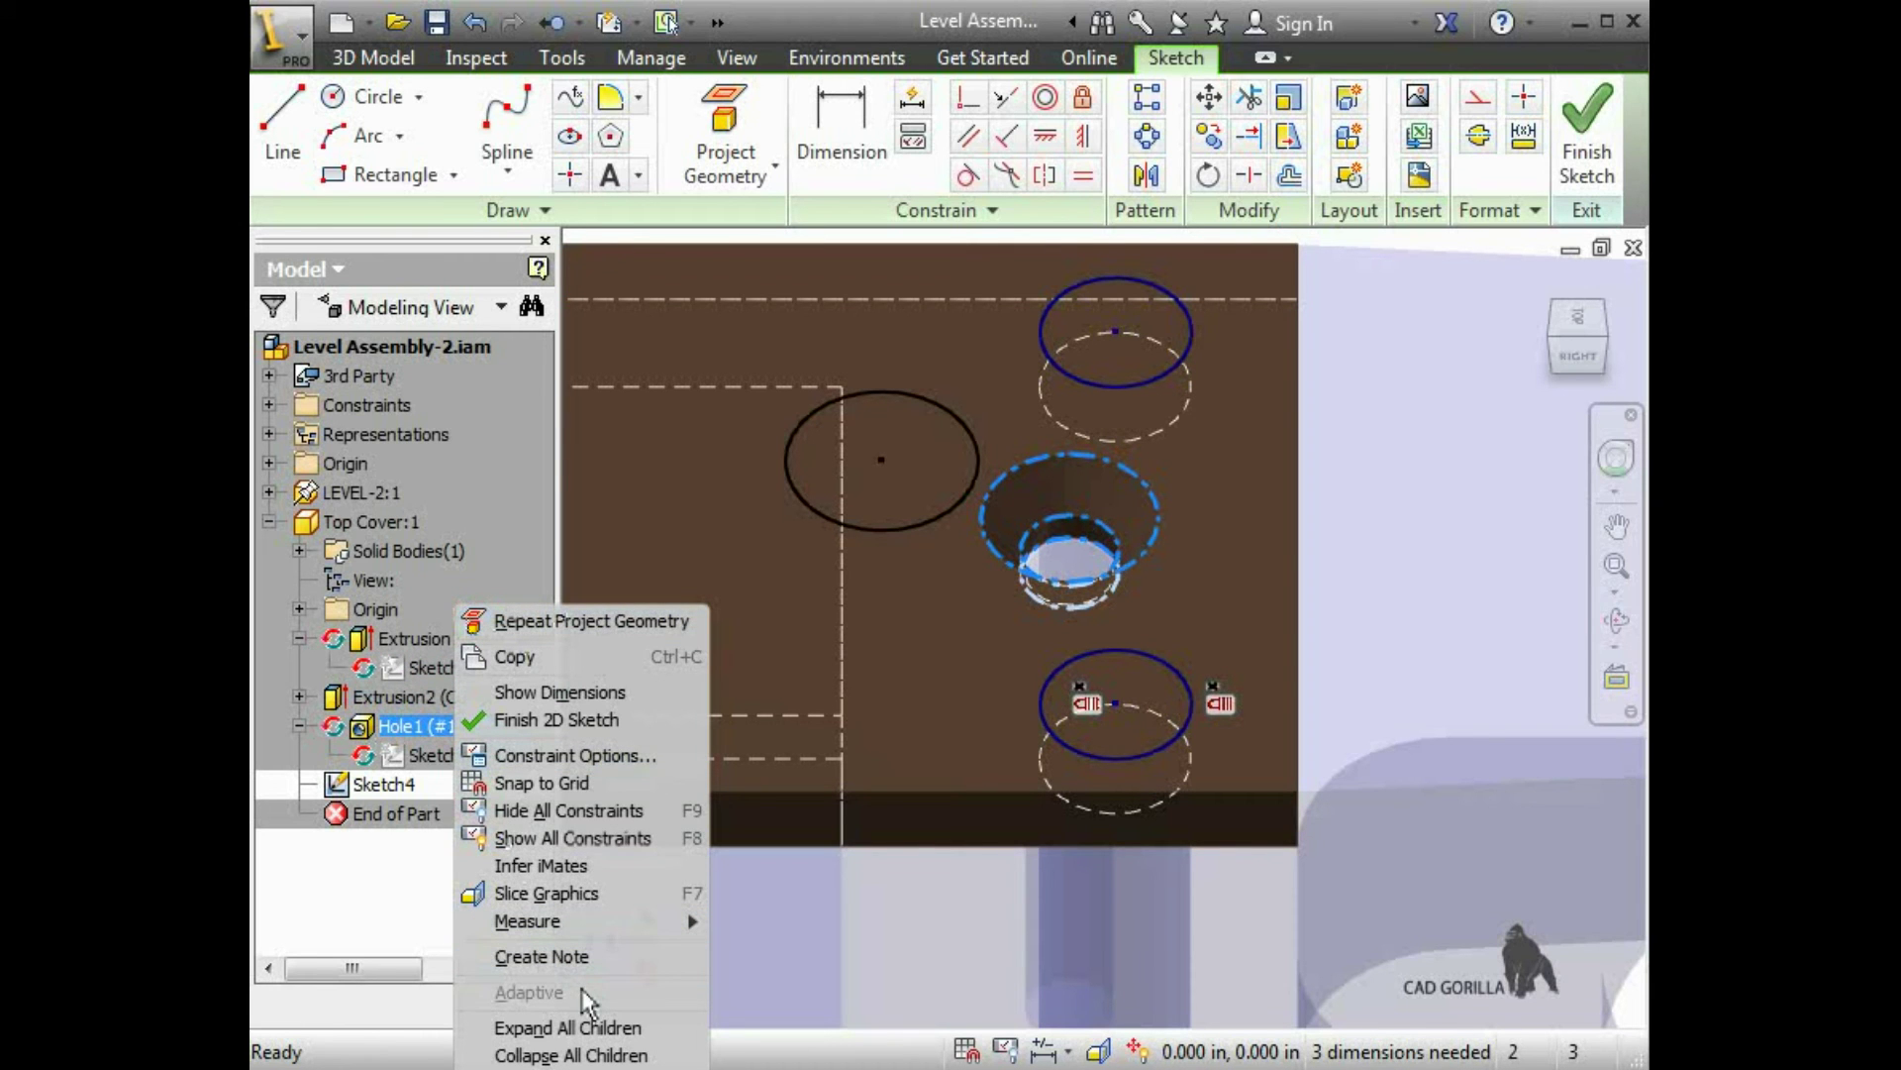
{"action": "left_click", "coordinate": [392, 905]}
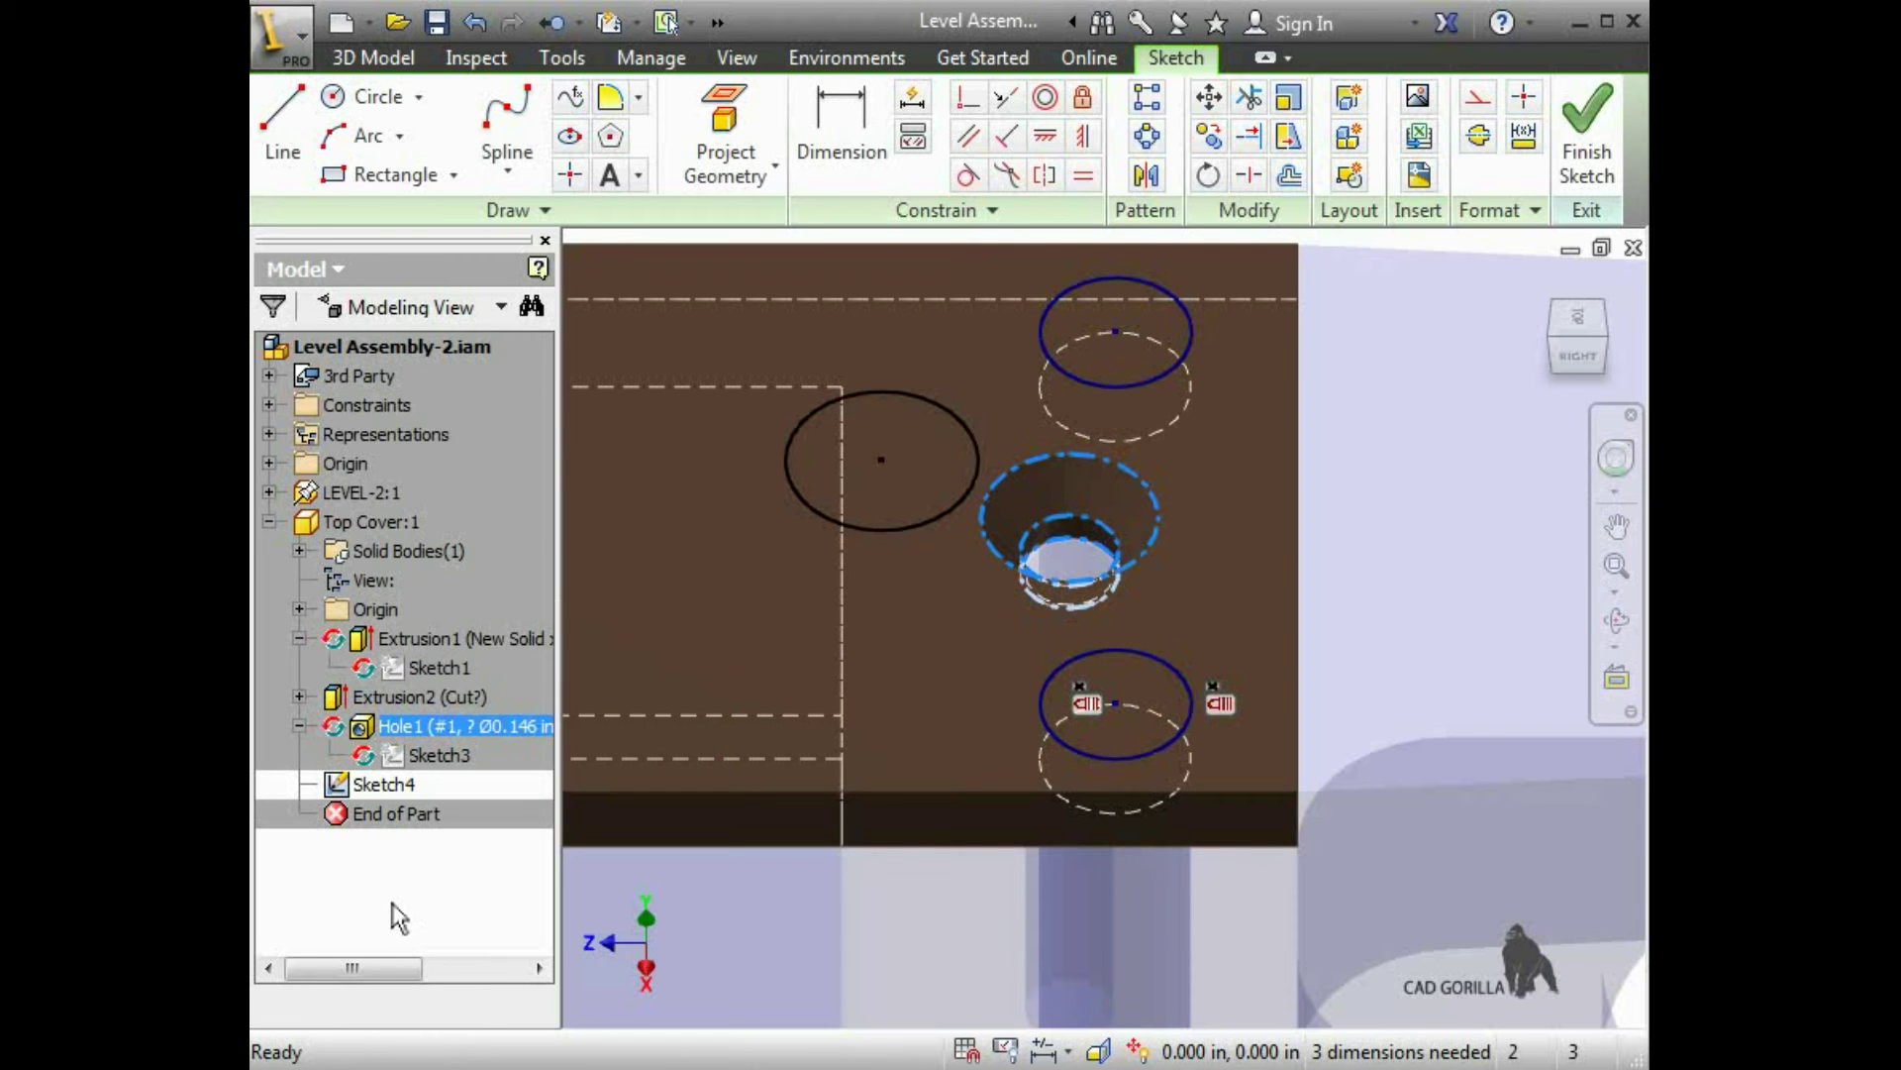
{"action": "left_click", "coordinate": [580, 30]}
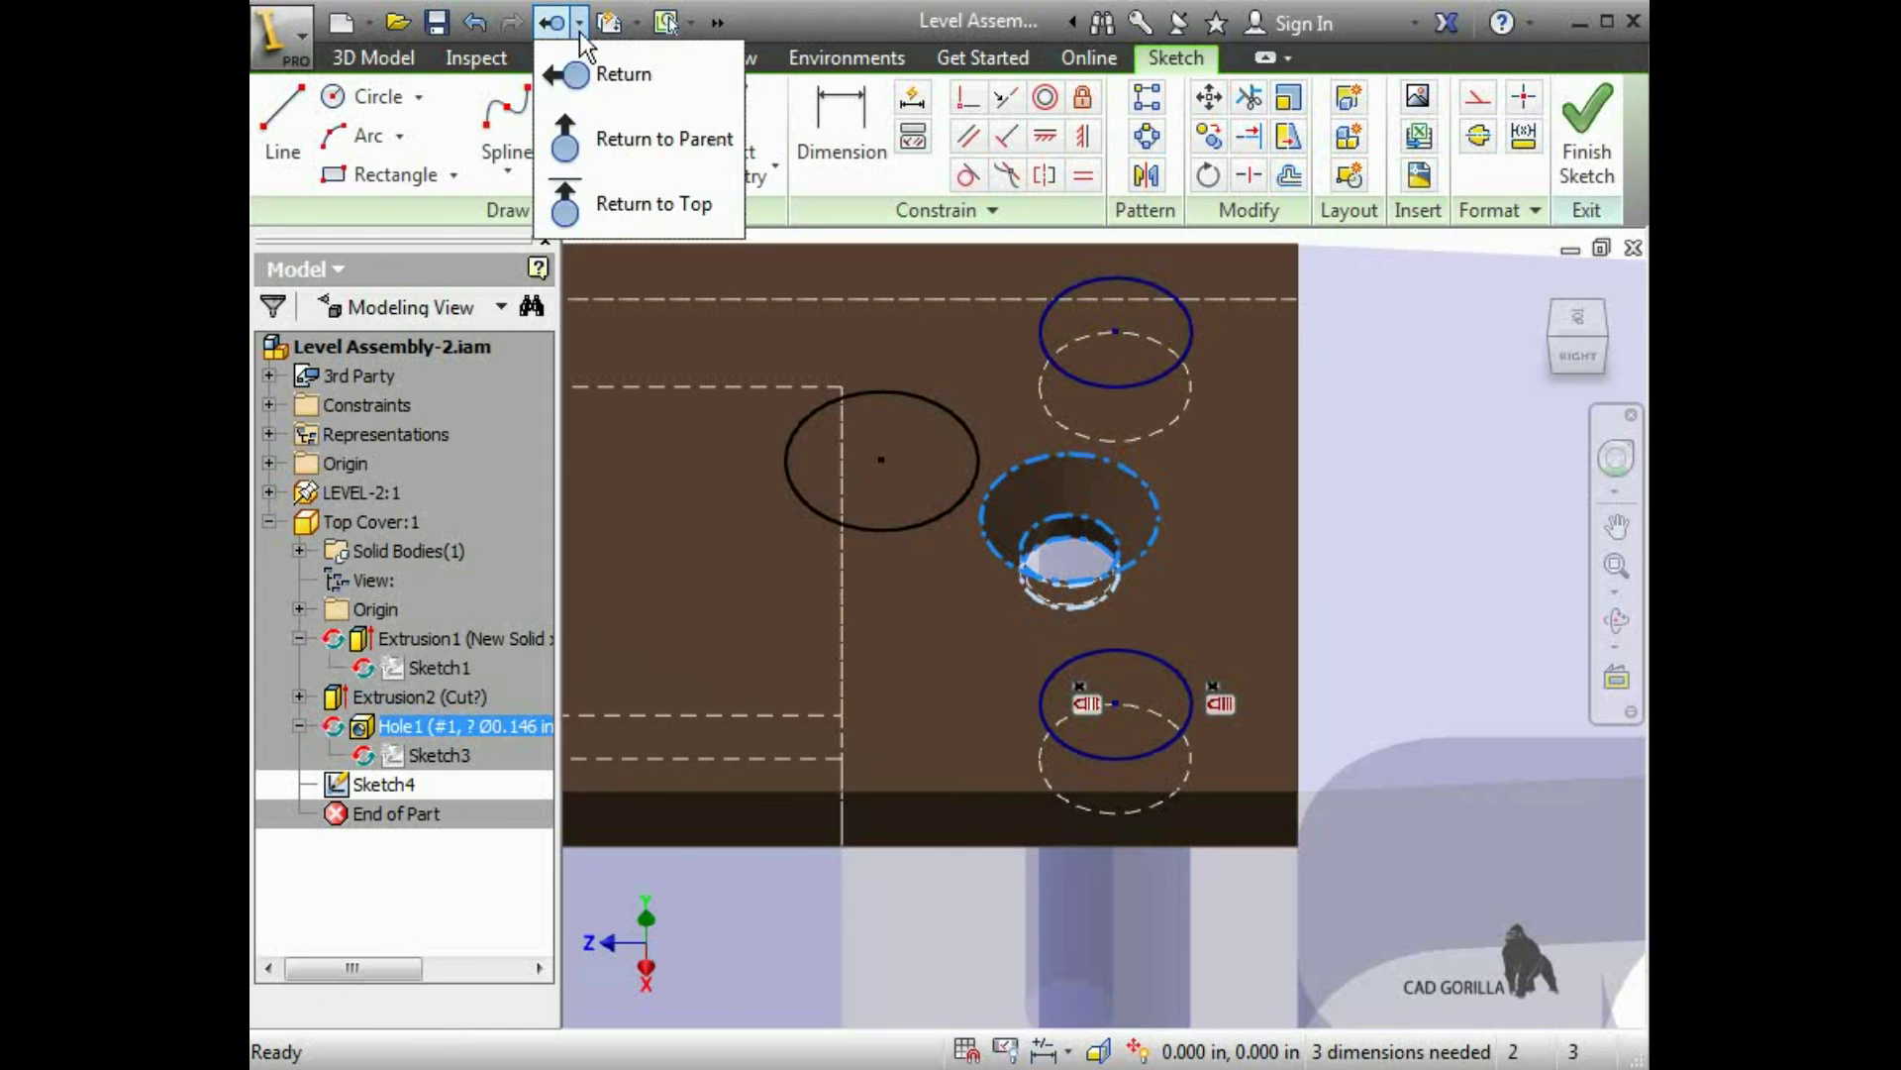
Return to Level Assembly-2's top level and check Top Cover:1's context menu
{"action": "left_click", "coordinate": [597, 198]}
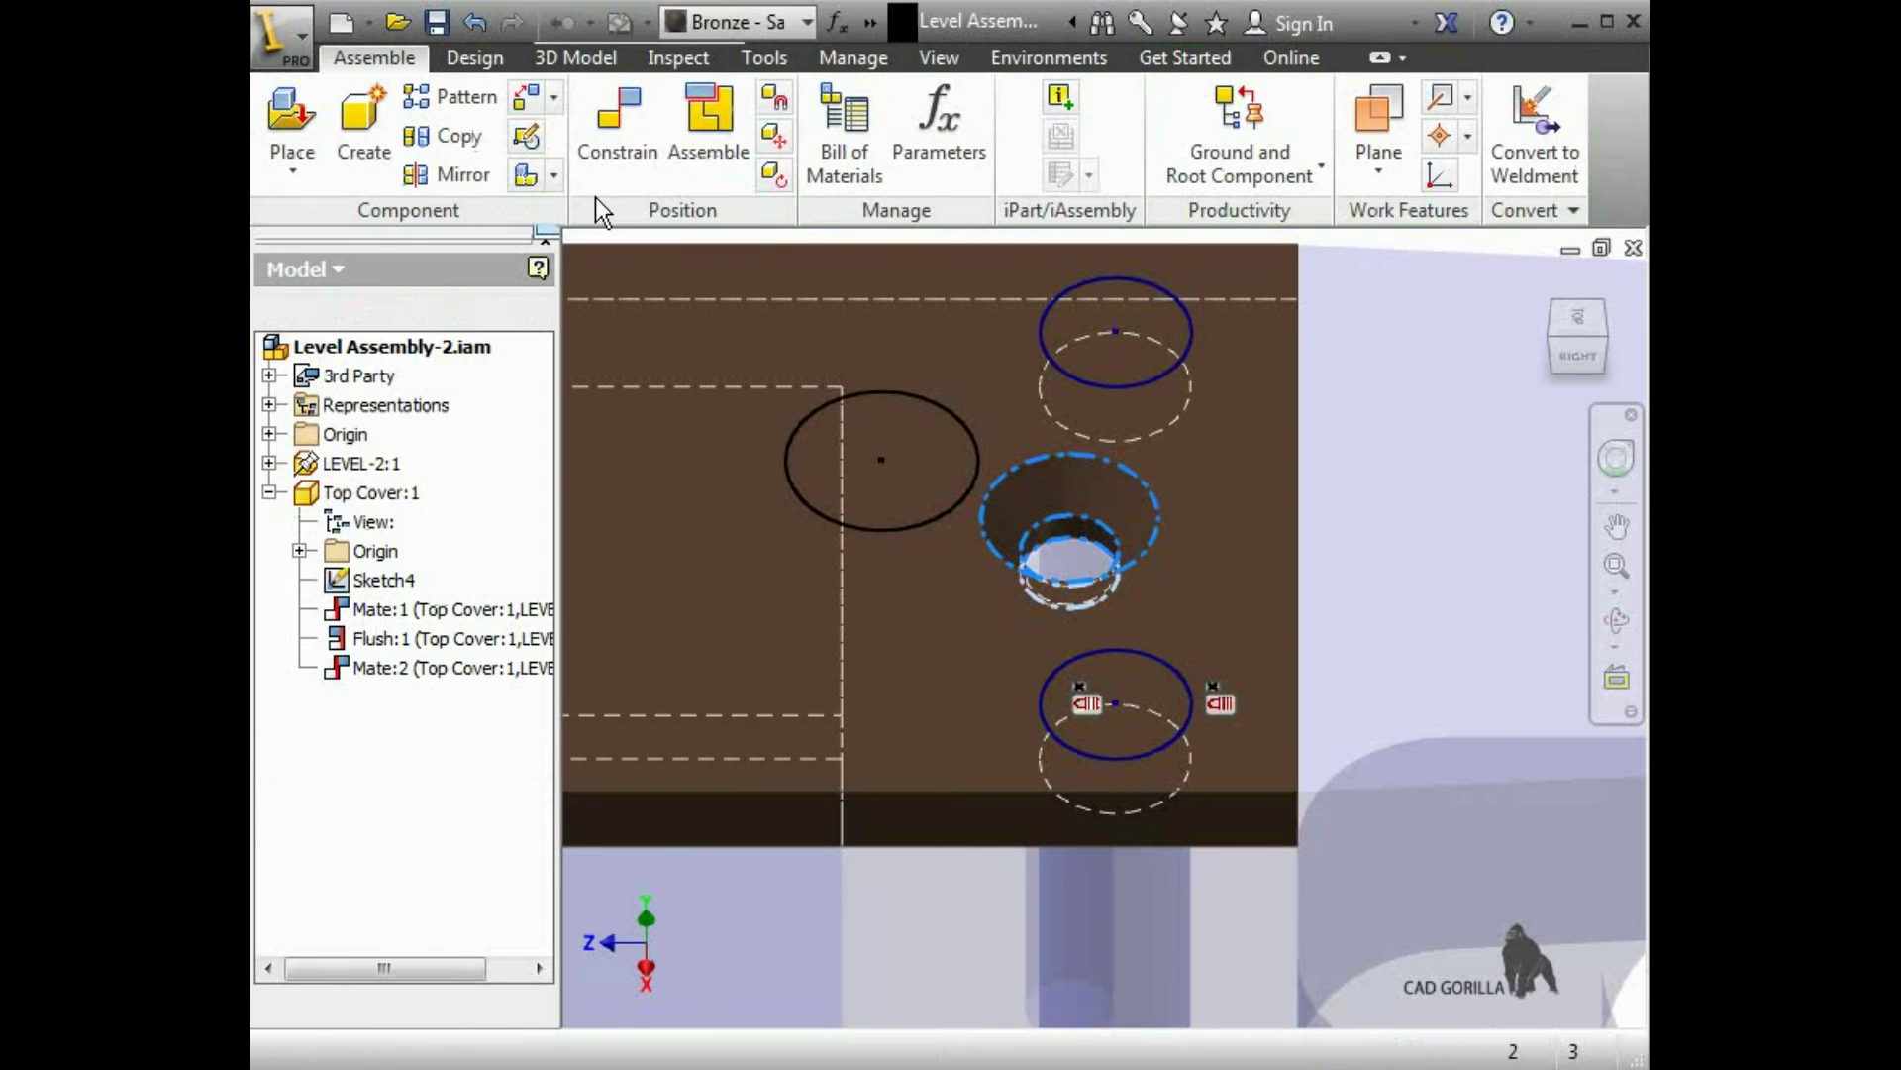
{"action": "right_click", "coordinate": [334, 490]}
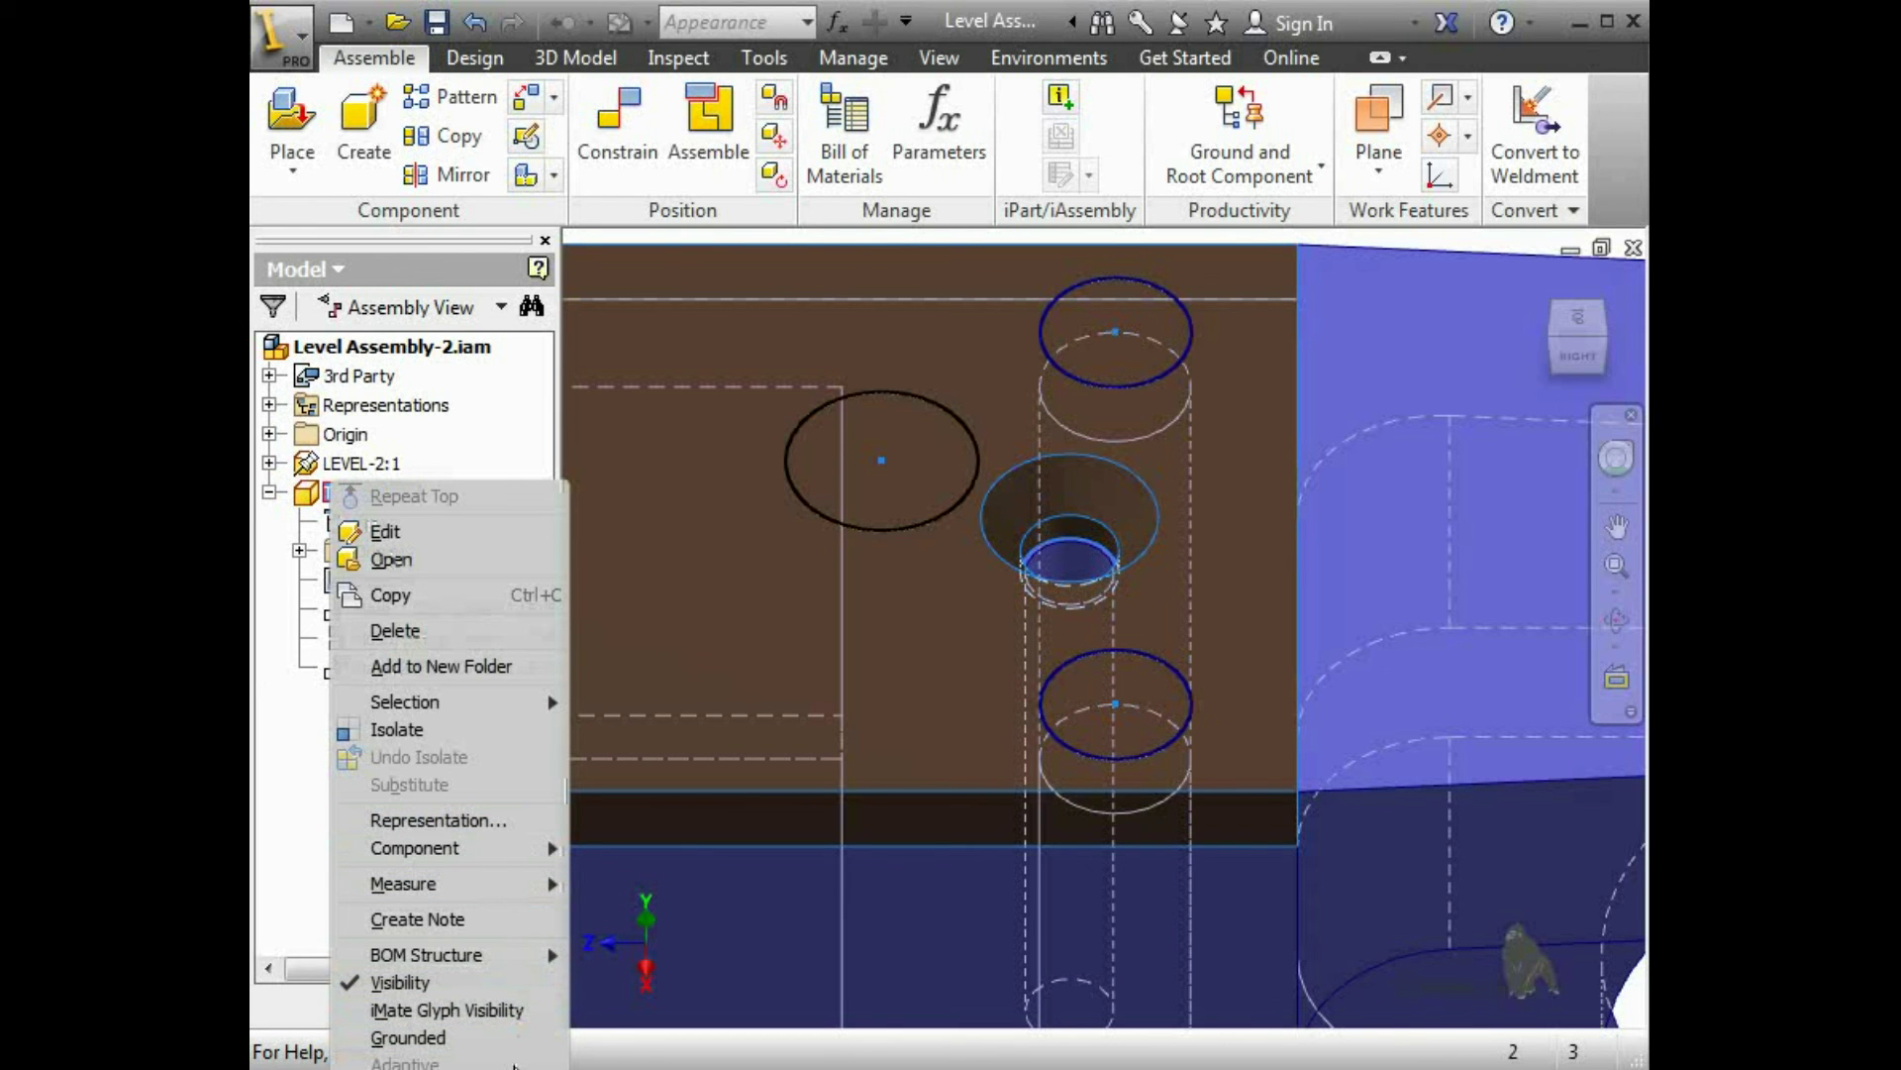
{"action": "key", "text": "Escape"}
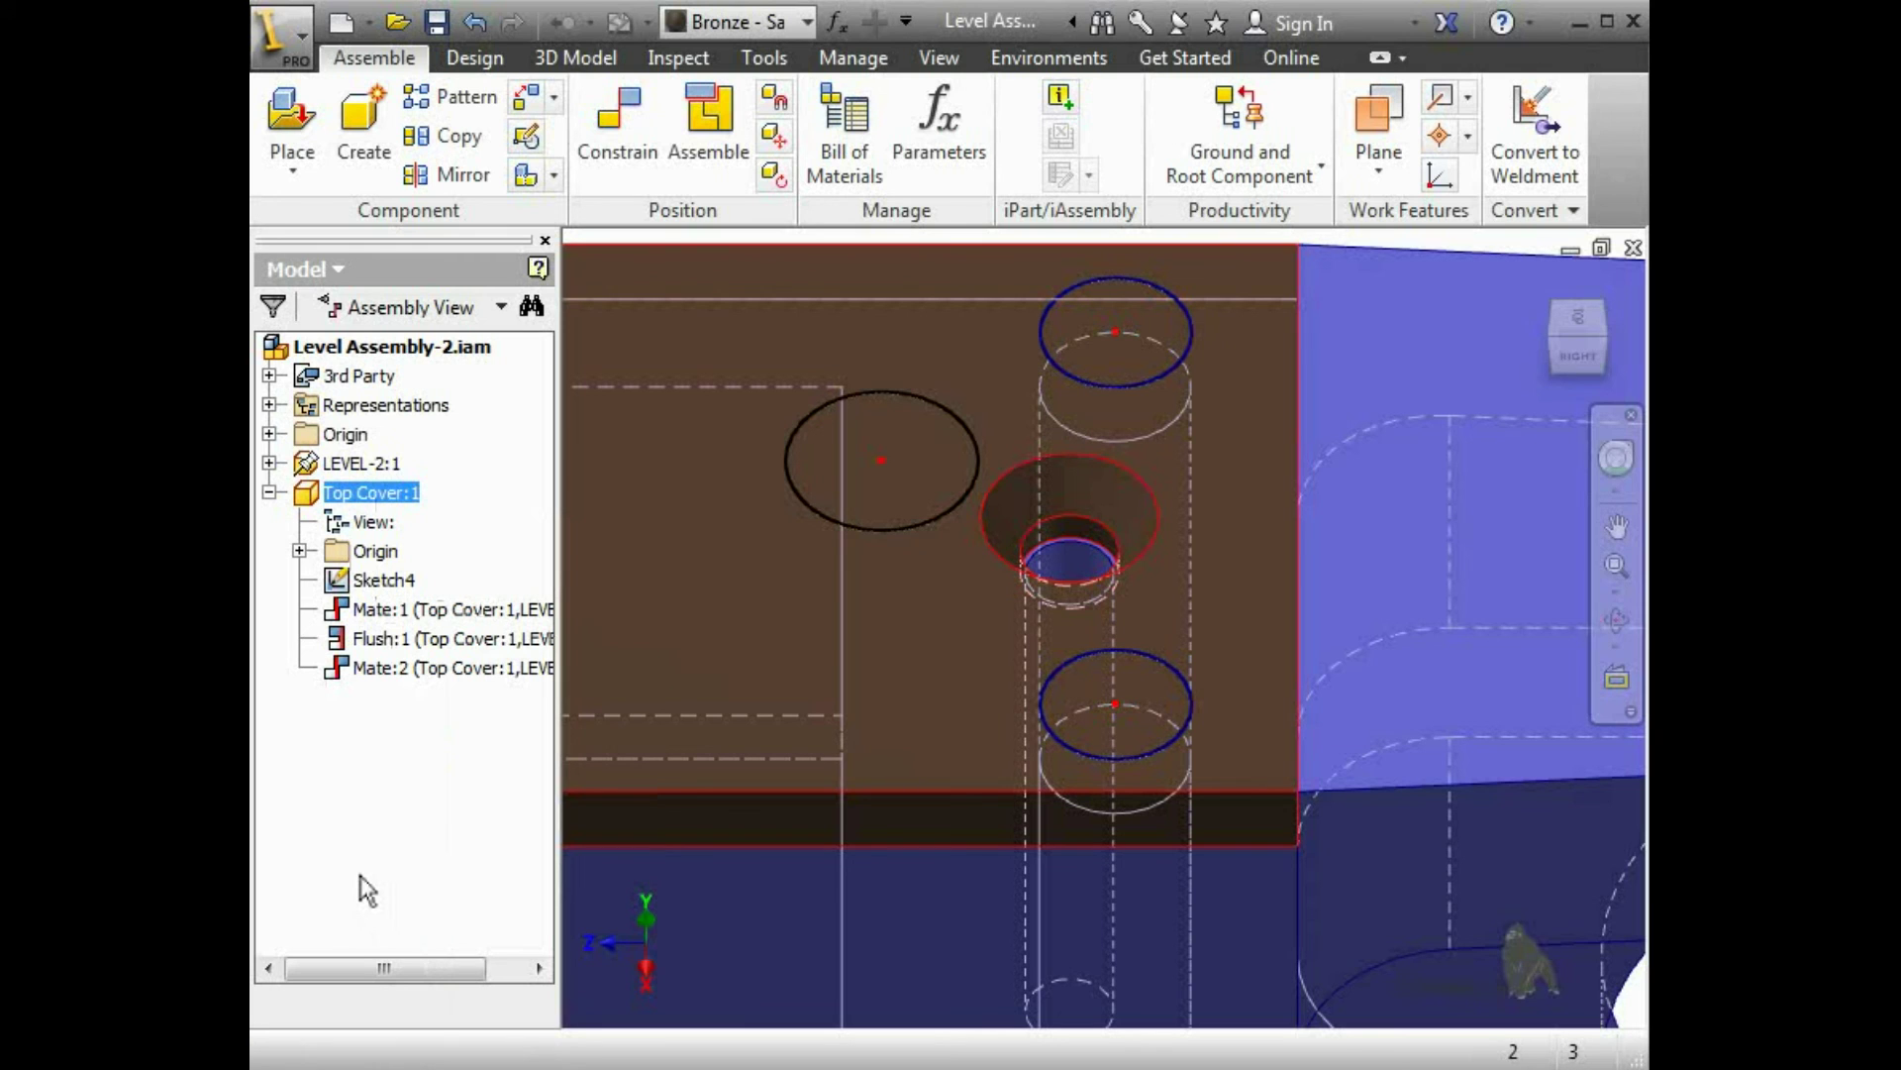